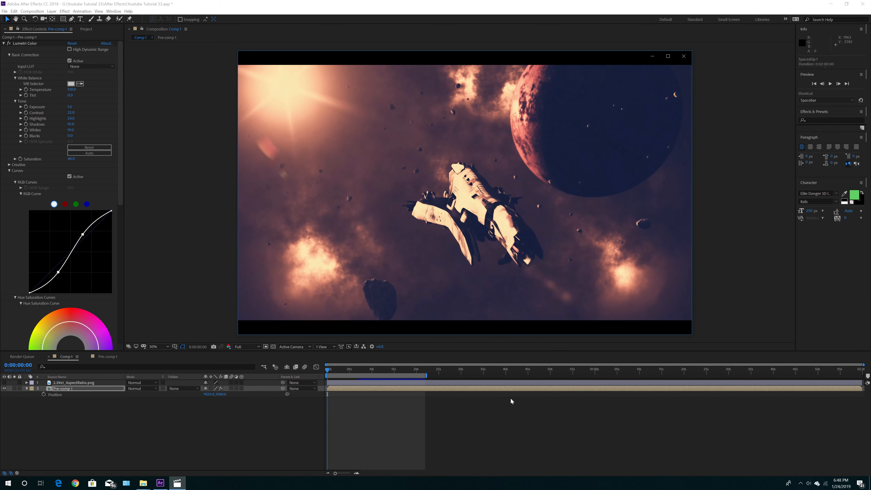
Step: Play the rendered Comp 1 spaceship video, replay its end, and minimize the video player
mouse_move(484, 317)
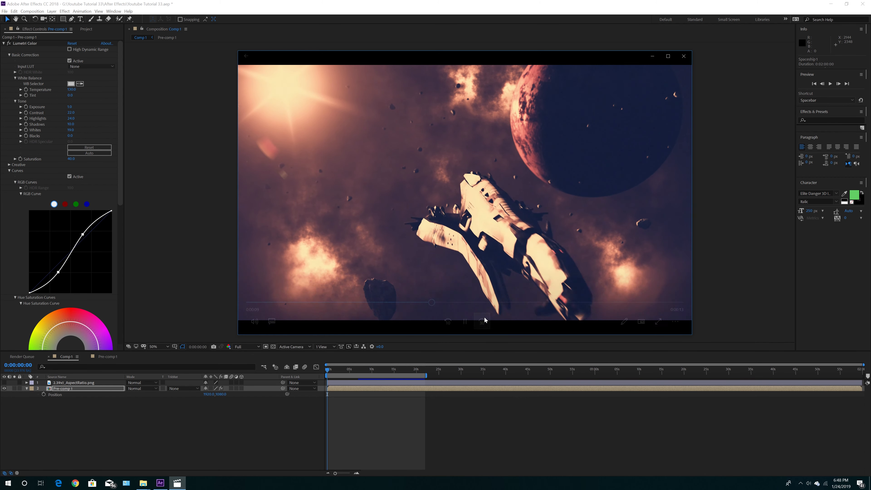
left_click(465, 321)
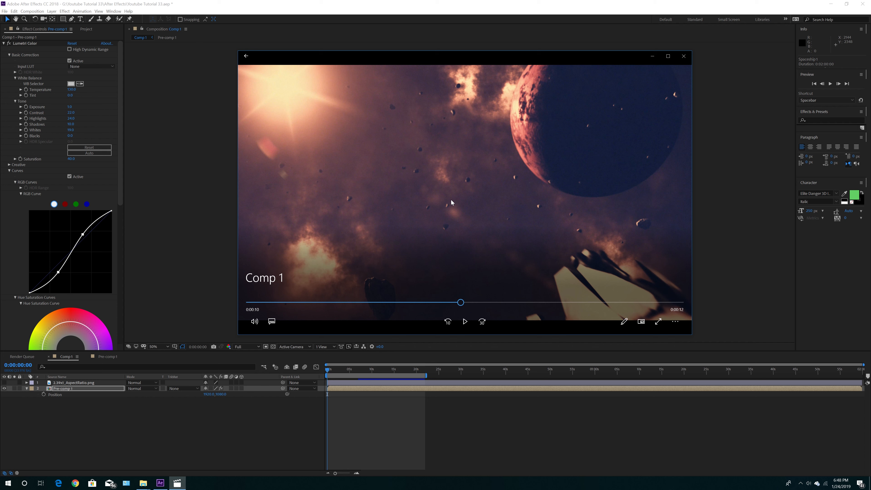
left_click(447, 321)
left_click(465, 321)
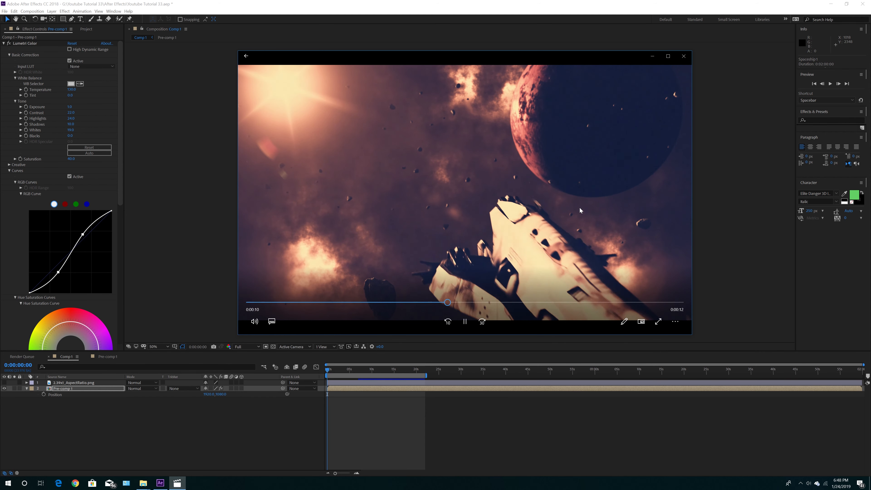
left_click(464, 321)
left_click(652, 56)
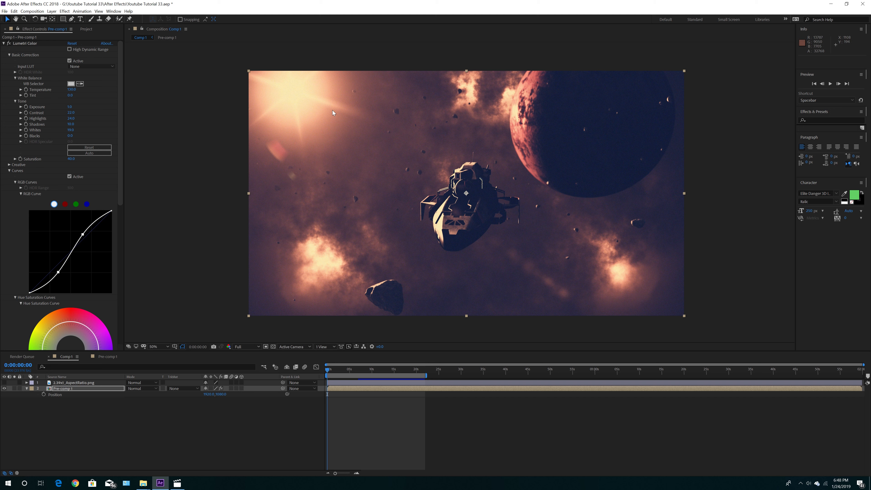
Step: Open Pre-comp 1 and switch off Ambient Light 1, Parallel Light 2 and Parallel Light 1
left_click(120, 109)
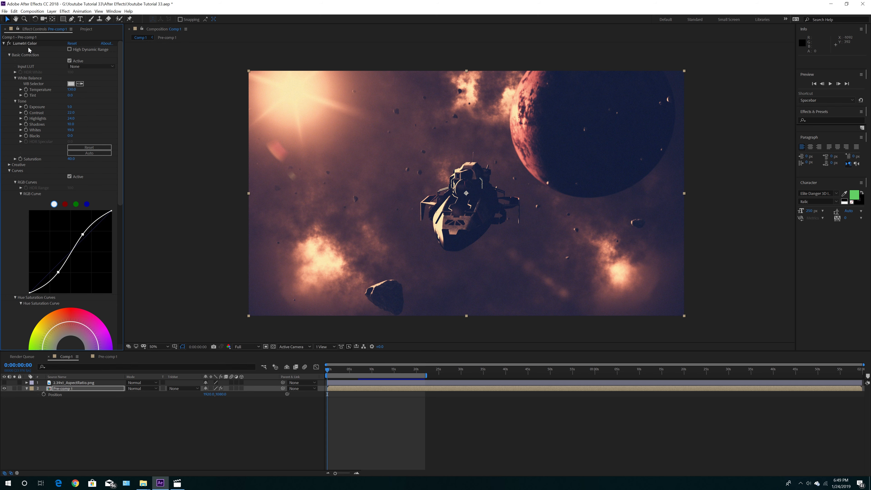
left_click_drag(119, 131, 118, 311)
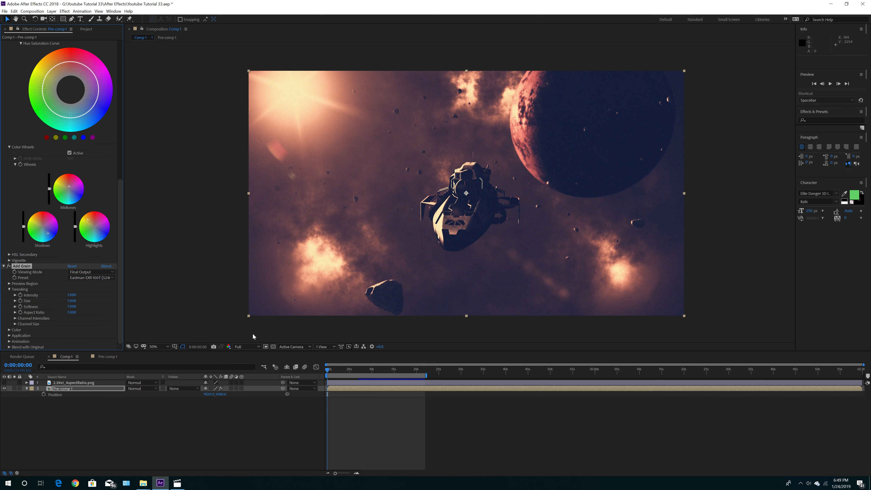
left_click(111, 357)
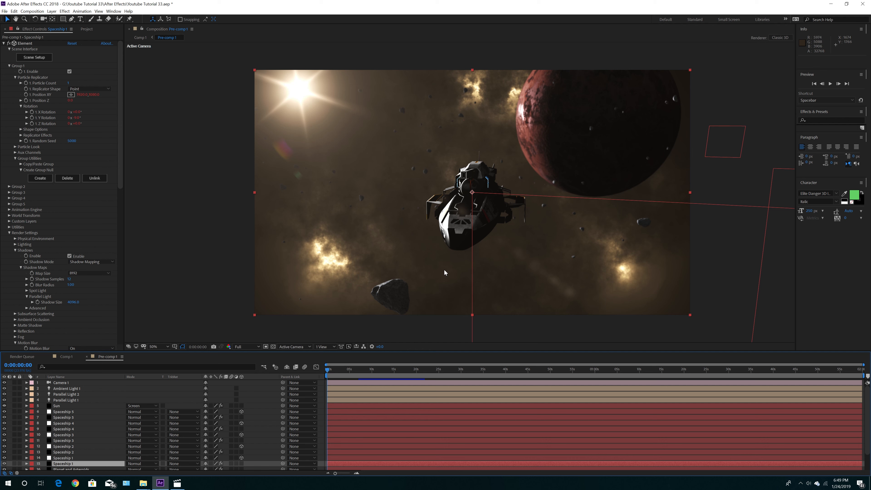
left_click_drag(4, 389, 5, 400)
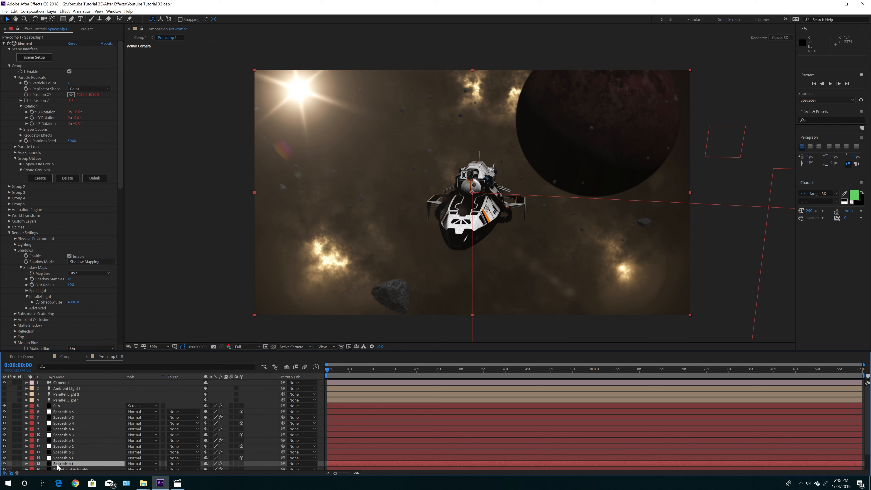
Step: Disable the Curves and Hue/Saturation effects on the Spaceship 1 solid and the Planet and Asteroids layer
left_click_drag(120, 149, 127, 286)
left_click(56, 262)
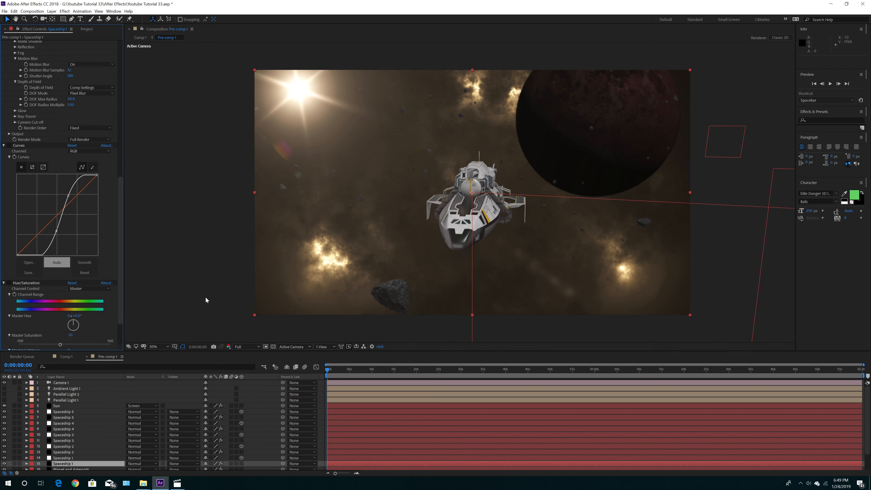
scroll(84, 433, "down", 2)
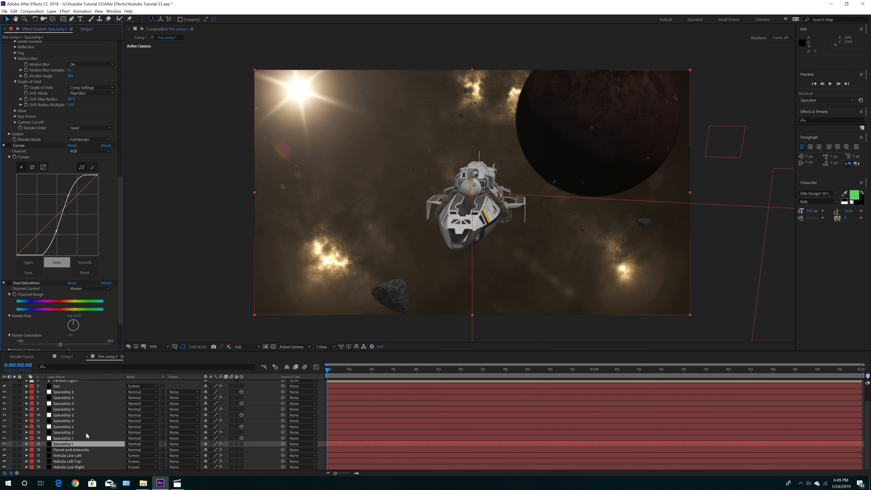
left_click(66, 450)
left_click_drag(119, 149, 123, 331)
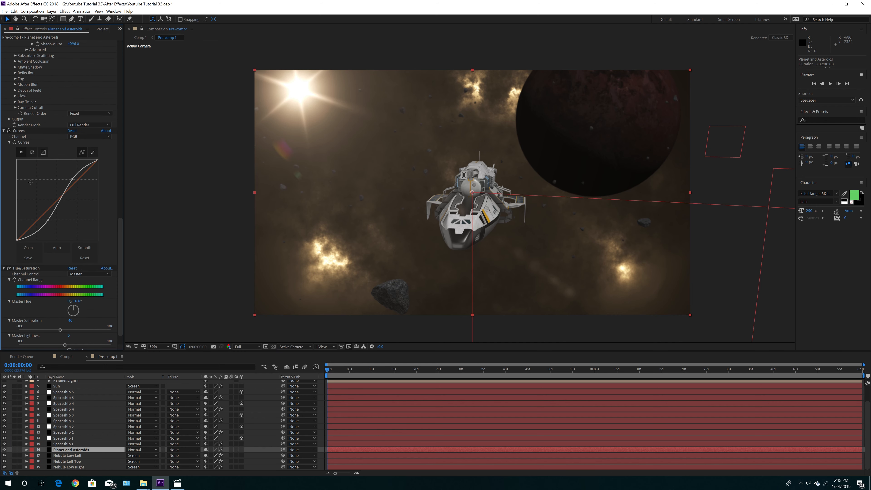
left_click(9, 131)
left_click(8, 268)
Step: Disable the Curves effect on the Nebula Low Left, Nebula Left Top and Nebula Low Right layers
left_click(63, 456)
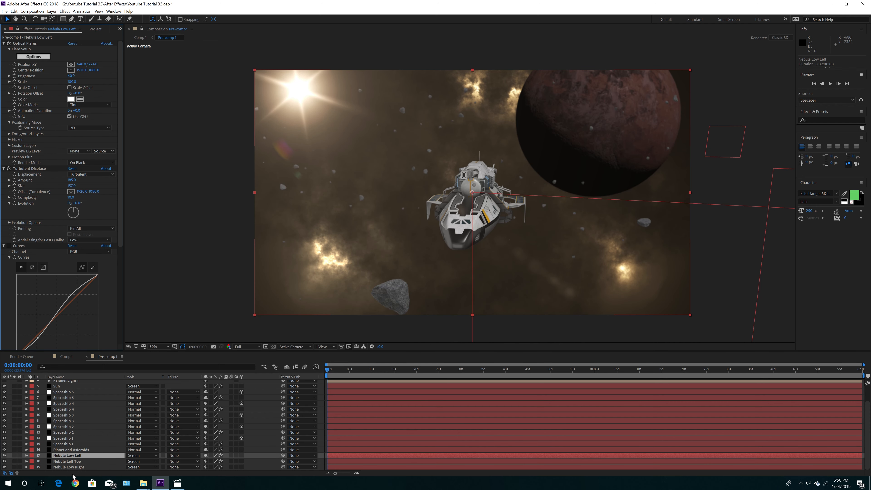
key("ctrl+Down")
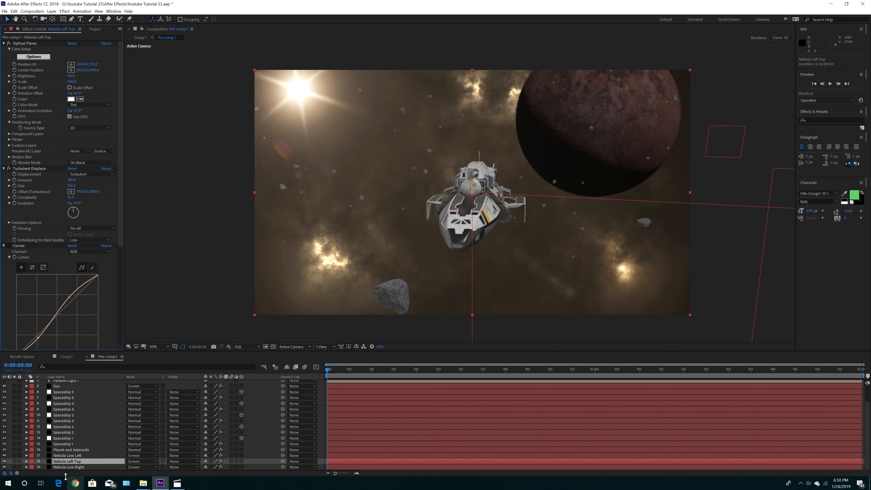
key("ctrl+Down")
left_click(10, 246)
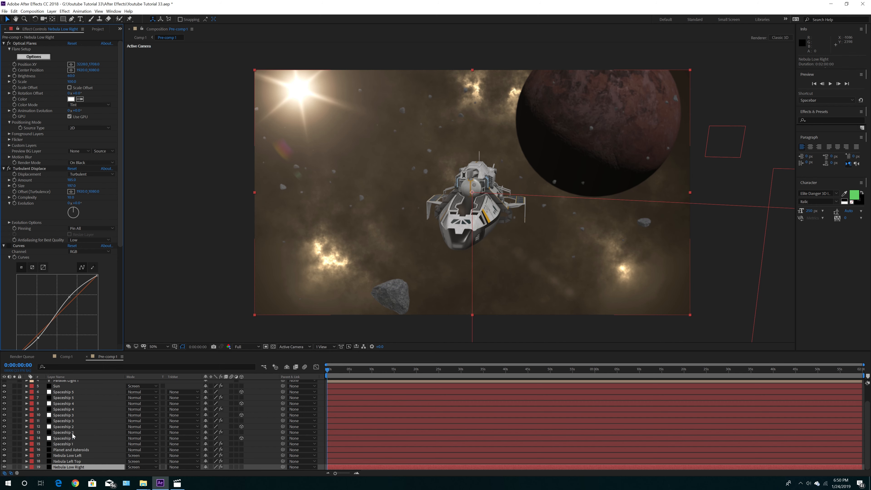
Step: Hide the Sun layer to compare the scene without it and show it again
scroll(72, 436, "up", 2)
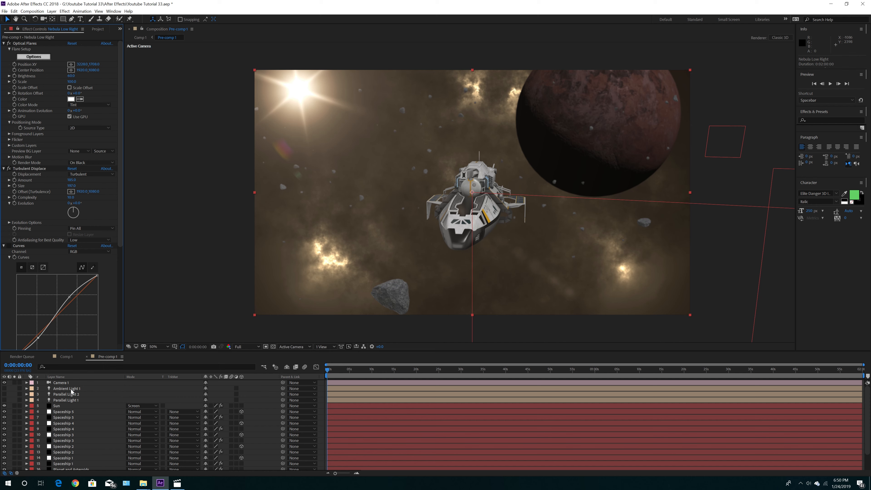
left_click(62, 406)
left_click(4, 405)
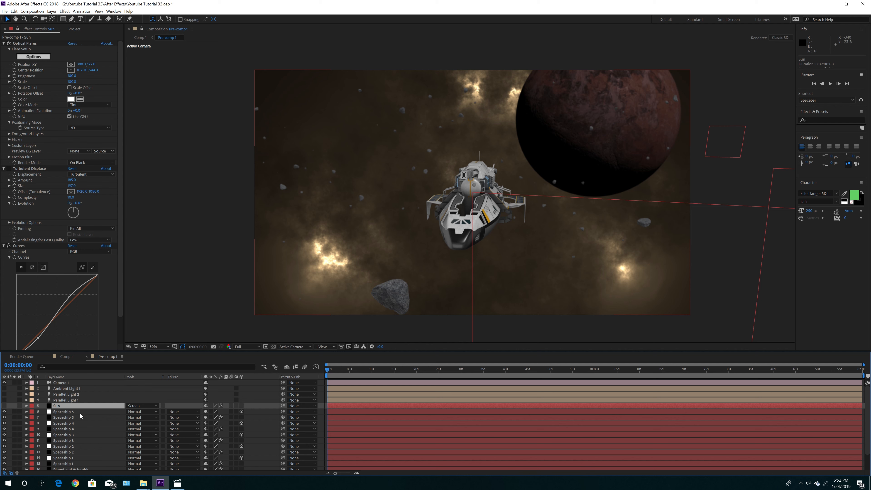
left_click(4, 405)
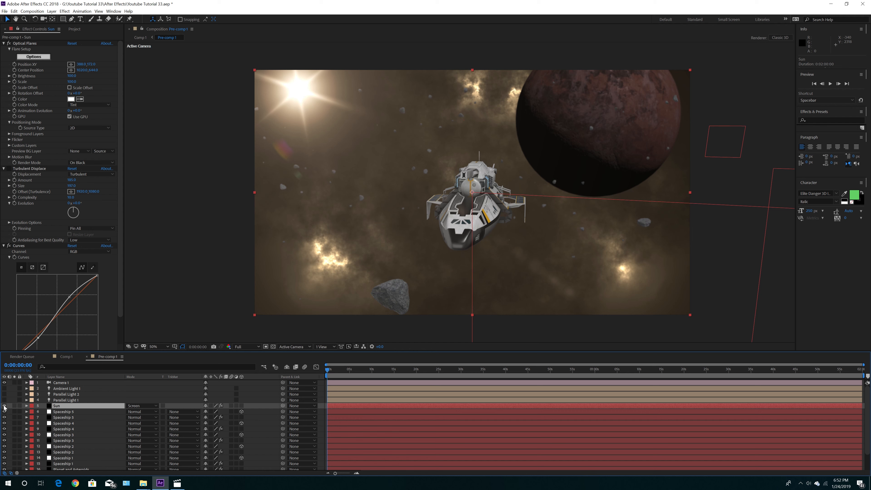
Step: Switch the ambient and both parallel lights back on and re-enable Curves and Hue/Saturation on the Spaceship 1 solid
left_click_drag(4, 389, 4, 400)
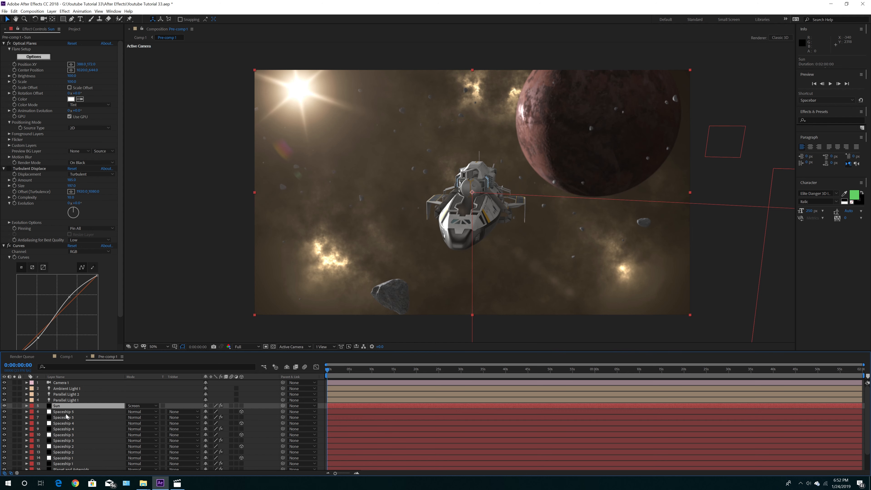
left_click(64, 463)
left_click_drag(119, 136, 125, 255)
scroll(56, 170, "down", 3)
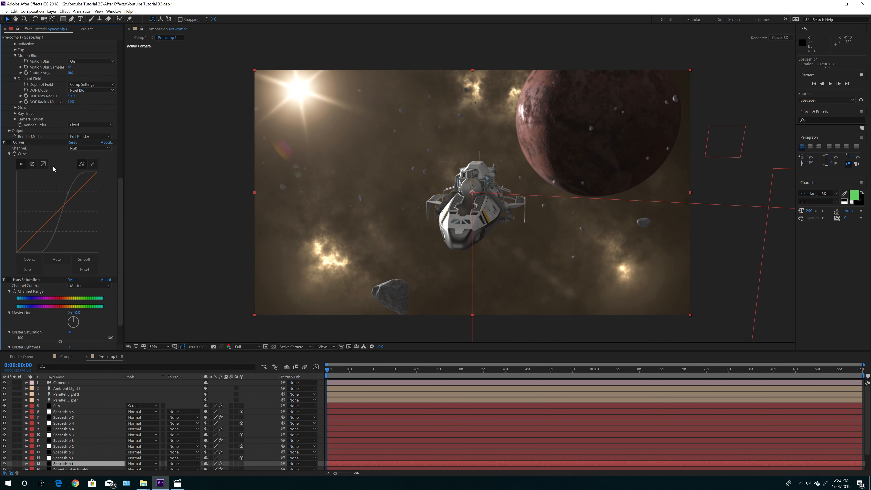
left_click(9, 142)
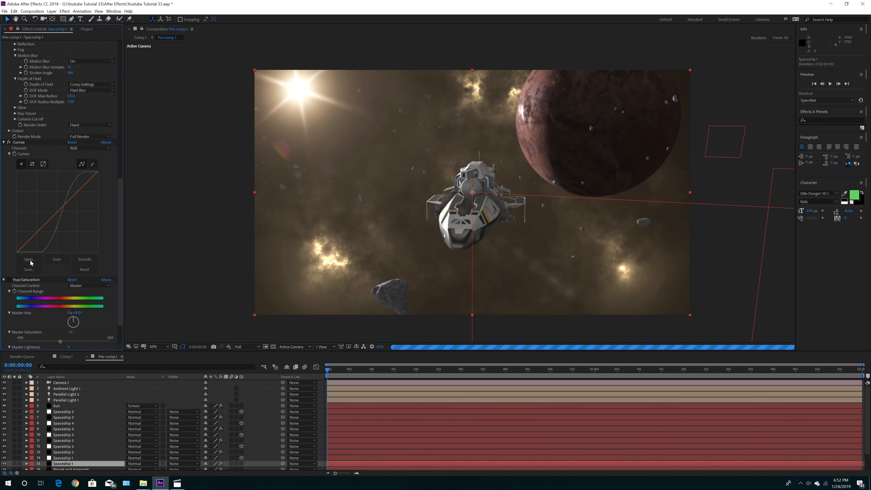
left_click(9, 279)
Step: Re-enable the Curves and Hue/Saturation effects on the Planet and Asteroids layer
scroll(66, 465, "down", 3)
left_click(64, 452)
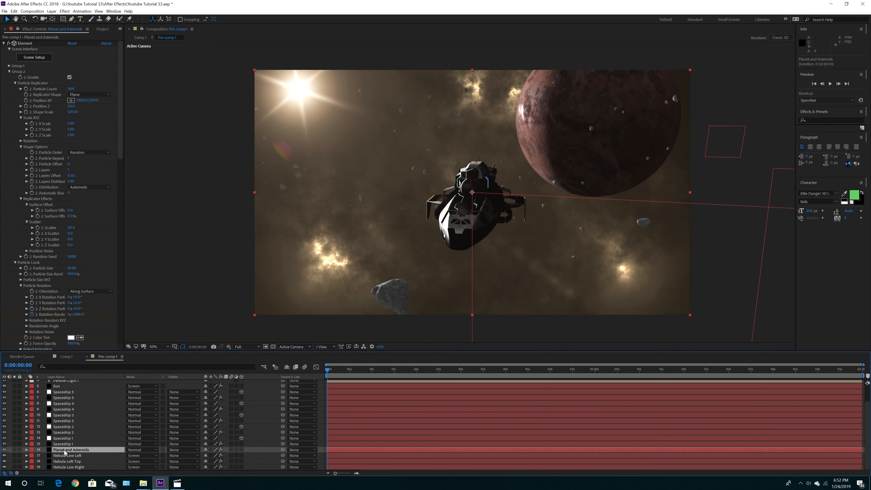
scroll(120, 151, "down", 15)
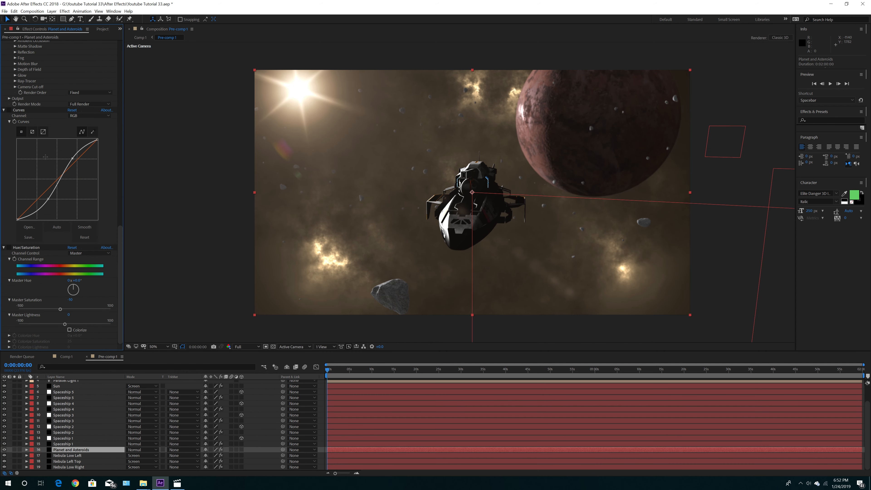
left_click(9, 110)
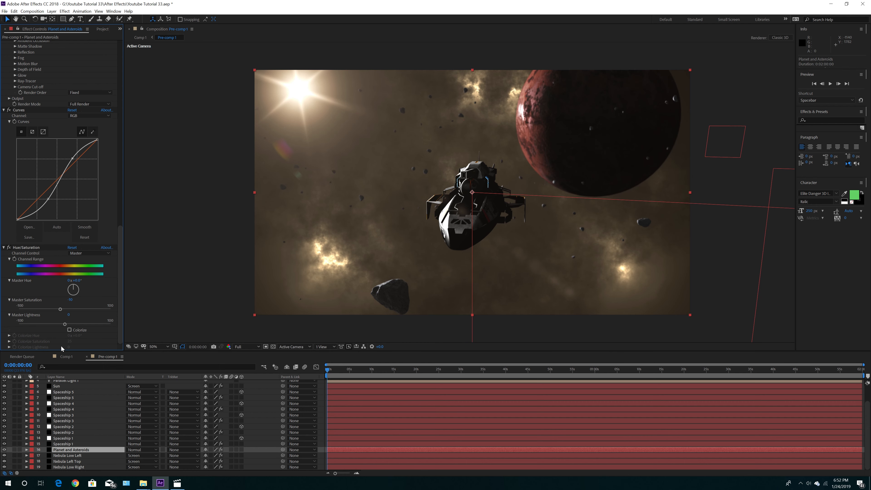
Step: Re-enable the Curves effect on the three nebula layers and deselect everything
left_click(69, 456)
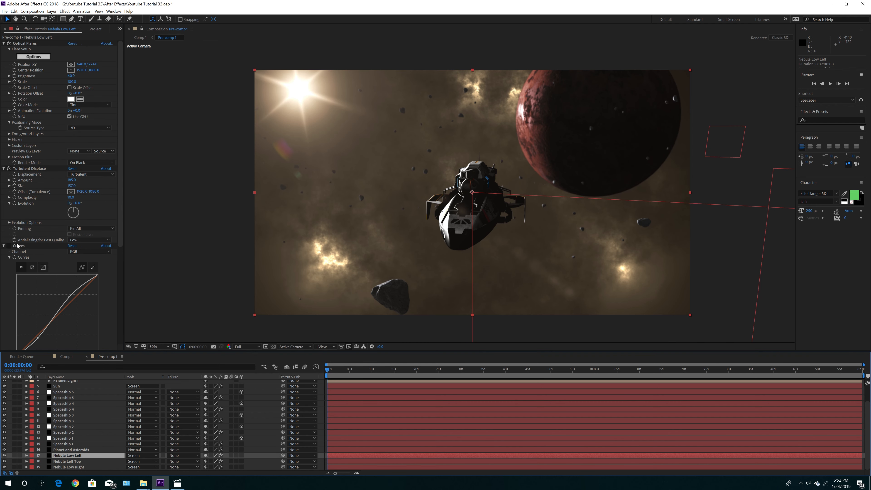
left_click(67, 461)
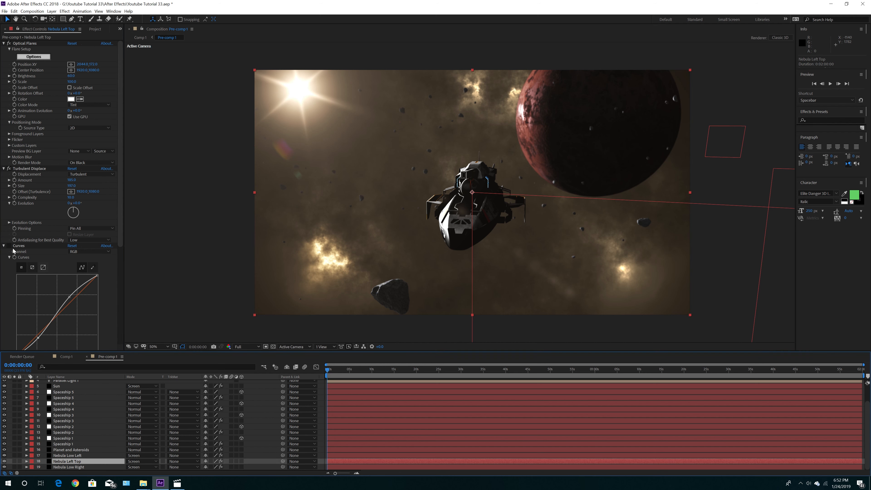
key("ctrl+Down")
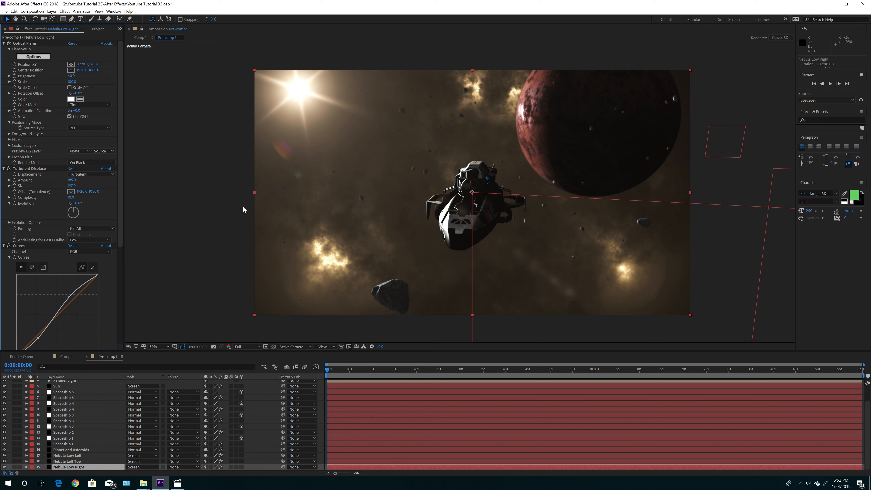
left_click(235, 207)
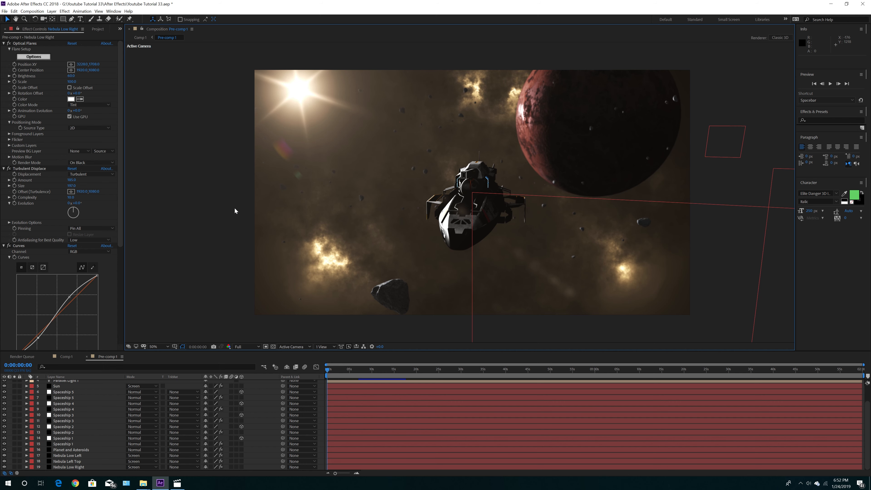
Step: Return to Comp 1 and disable the Lumetri Color and Add Grain effects on the Pre-comp 1 layer
left_click(66, 356)
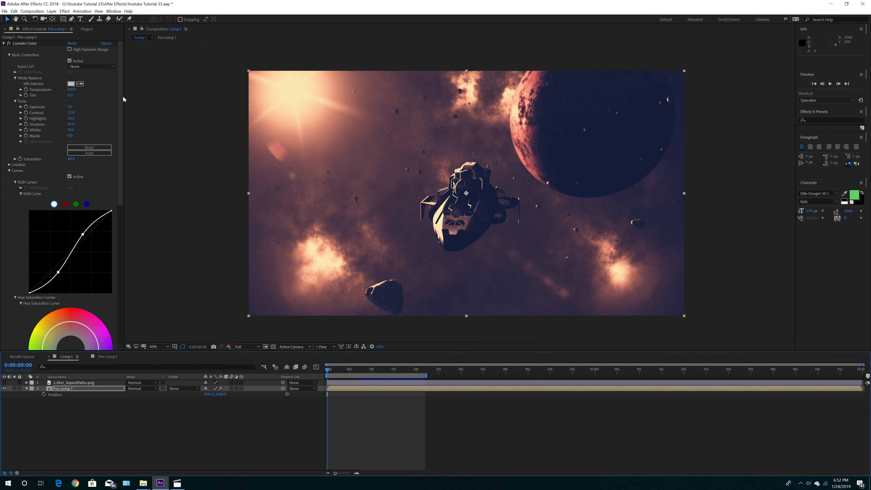
left_click(8, 43)
left_click_drag(119, 102, 129, 302)
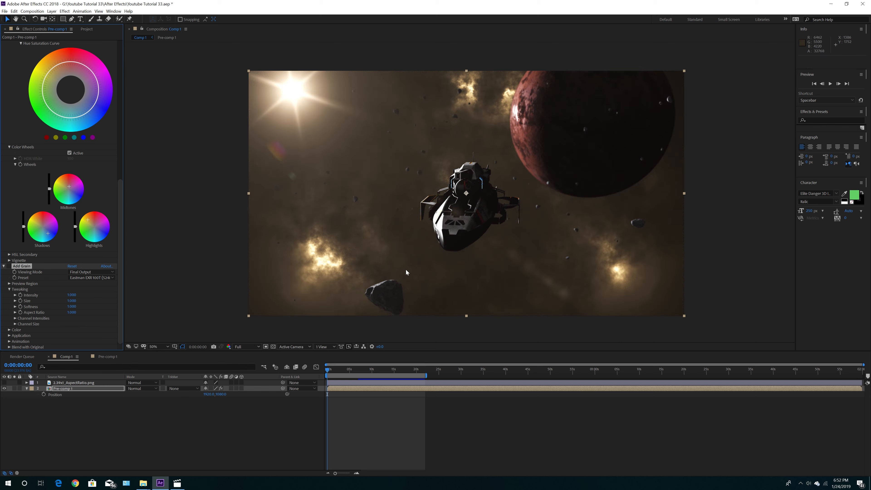
left_click_drag(120, 198, 103, 42)
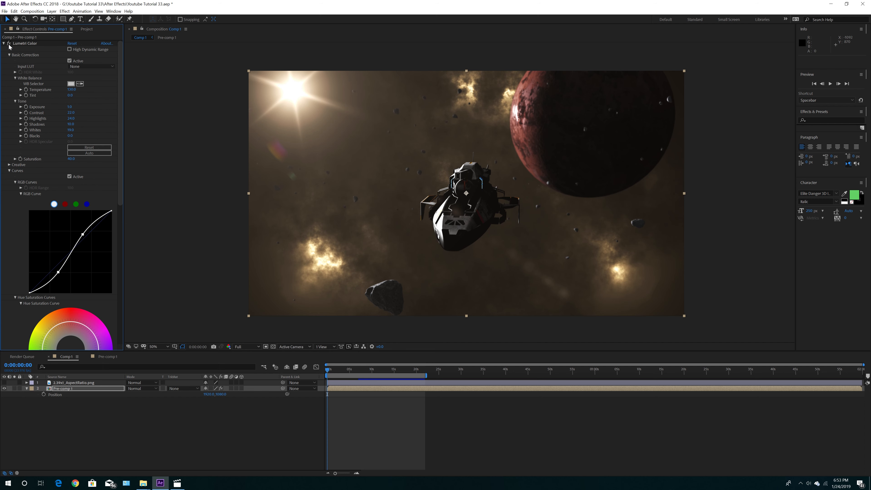
Step: Turn Lumetri Color and Add Grain back on for the Pre-comp 1 layer
left_click(9, 44)
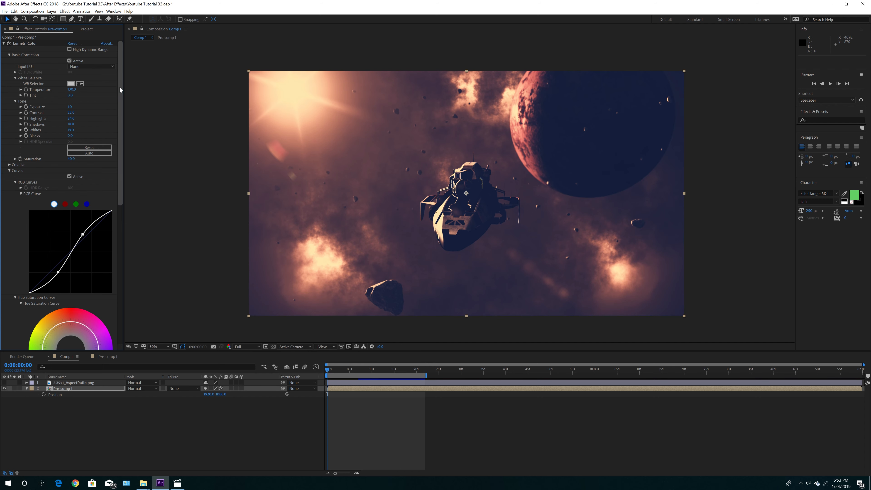
left_click_drag(120, 87, 132, 246)
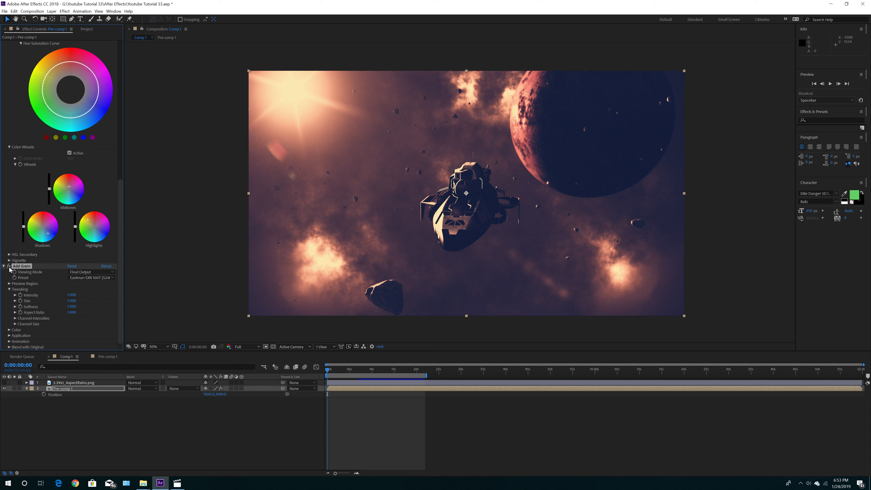
left_click_drag(120, 219, 124, 68)
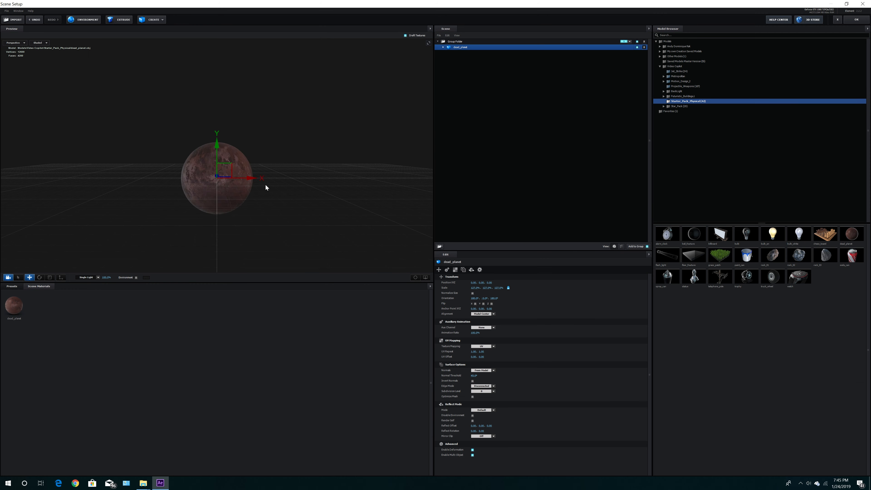
Step: Examine the dead_planet model in Scene Setup from different angles and show its material settings
scroll(305, 214, "up", 5)
left_click_drag(267, 187, 318, 91)
scroll(319, 91, "down", 8)
left_click(443, 47)
left_click(466, 53)
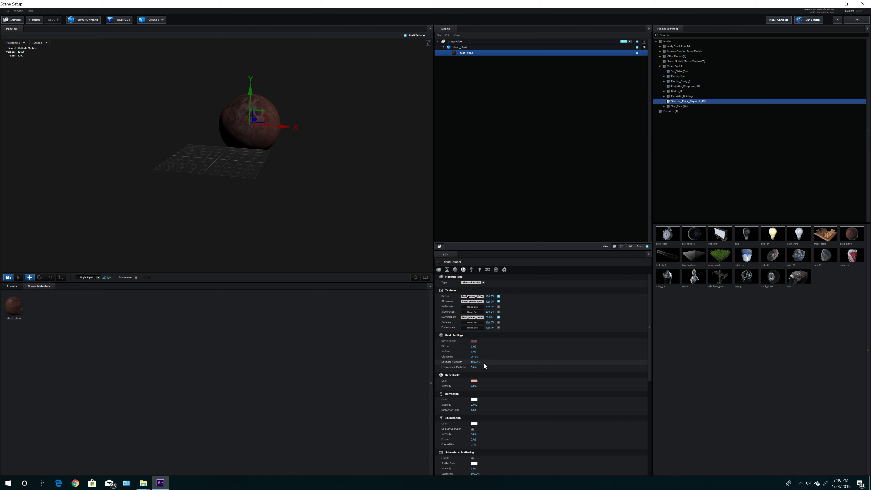
left_click_drag(298, 181, 292, 160)
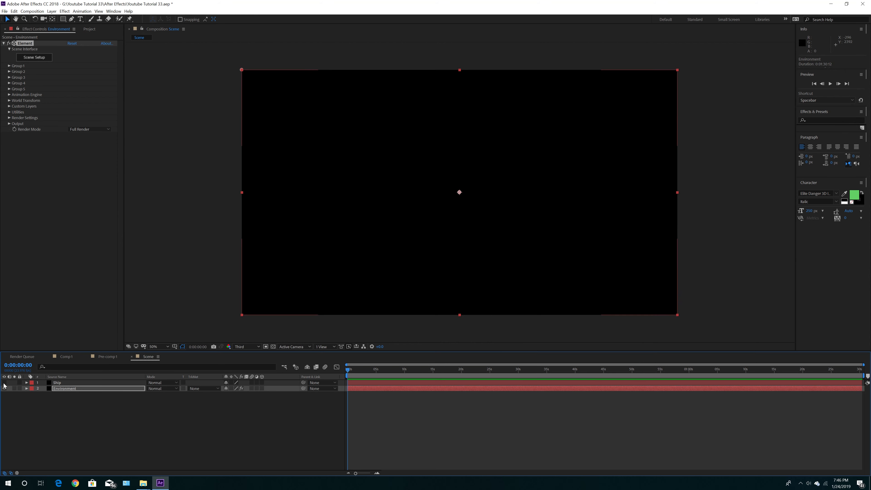
Step: Set the composition preview to Full resolution and add a new camera, orbiting it around the planet scene
left_click(240, 346)
left_click(243, 363)
left_click(52, 11)
mouse_move(59, 19)
left_click(162, 41)
left_click(254, 278)
key("c")
left_click_drag(480, 196, 474, 233)
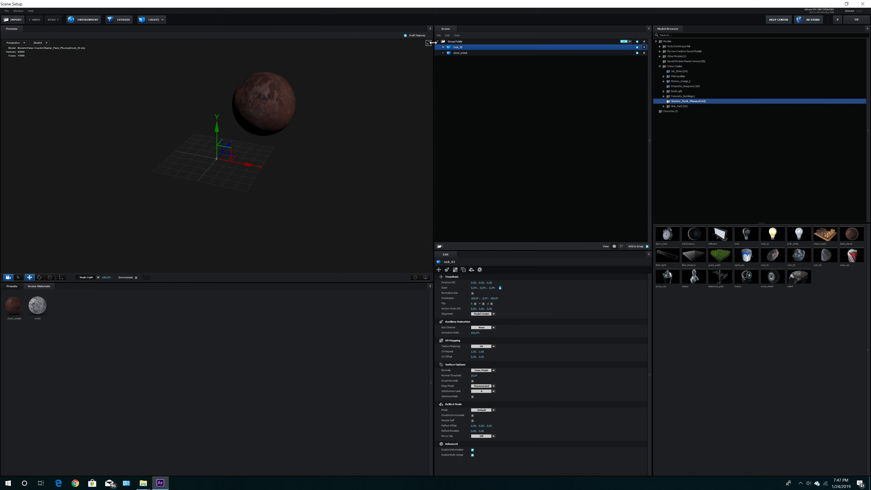
Step: Replicate the Environment layer's Group 2 rock as a Plane of 100 particles and increase the Shape Scale to spread them apart
left_click(72, 405)
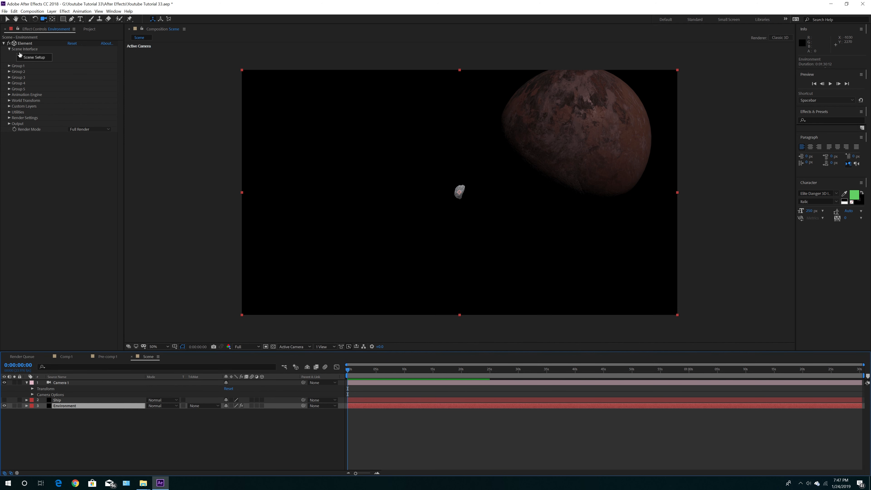
left_click(9, 71)
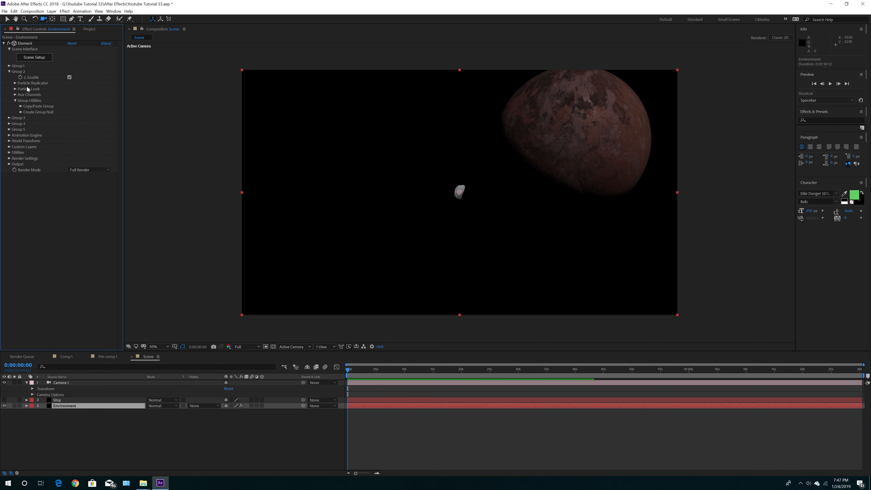
left_click(15, 83)
left_click(88, 94)
left_click(79, 107)
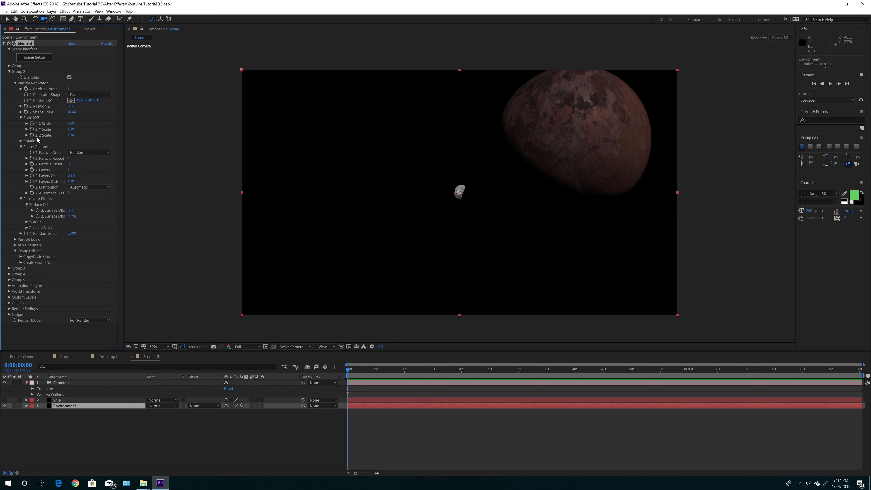
left_click(68, 89)
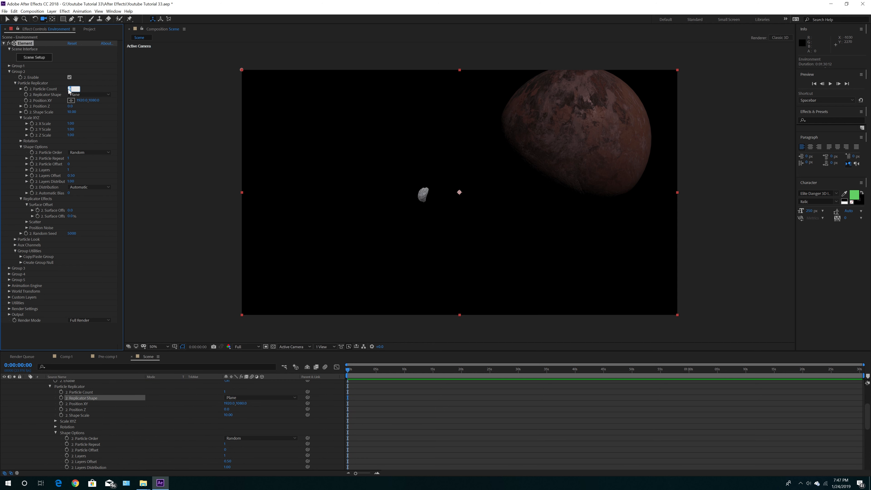
key("Return")
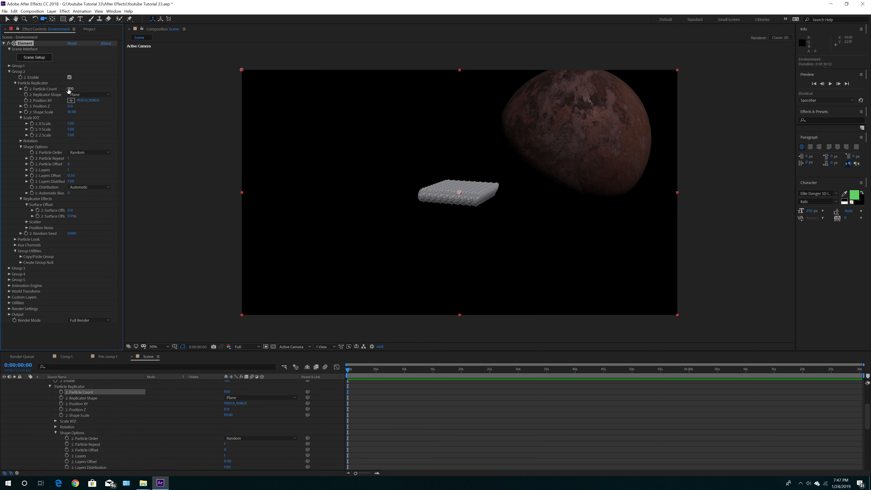
left_click(96, 111)
left_click_drag(95, 111, 463, 147)
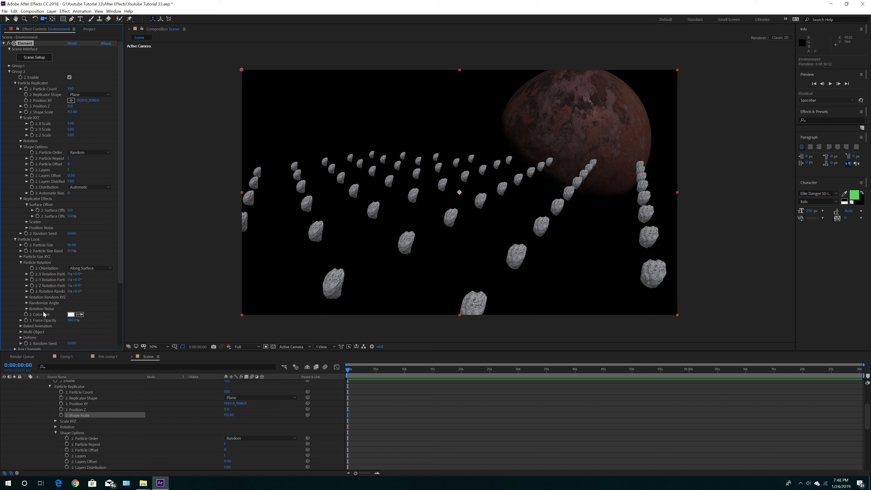
Step: Set Group 2's Particle Size Random to 100% and increase the Rotation Random to vary the rocks
left_click(21, 256)
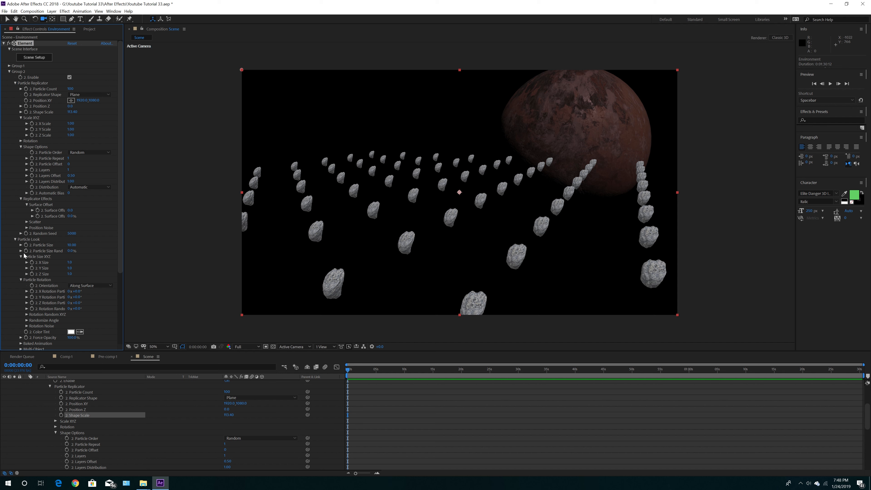
left_click(20, 256)
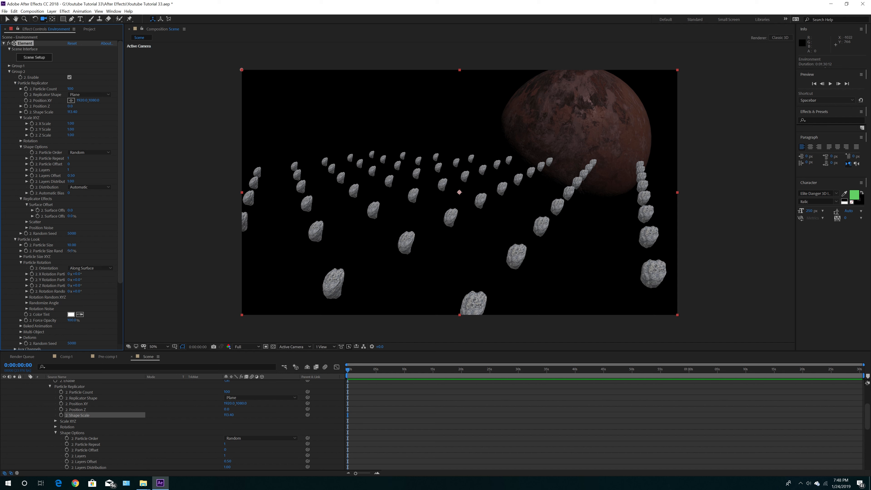
left_click_drag(70, 251, 216, 247)
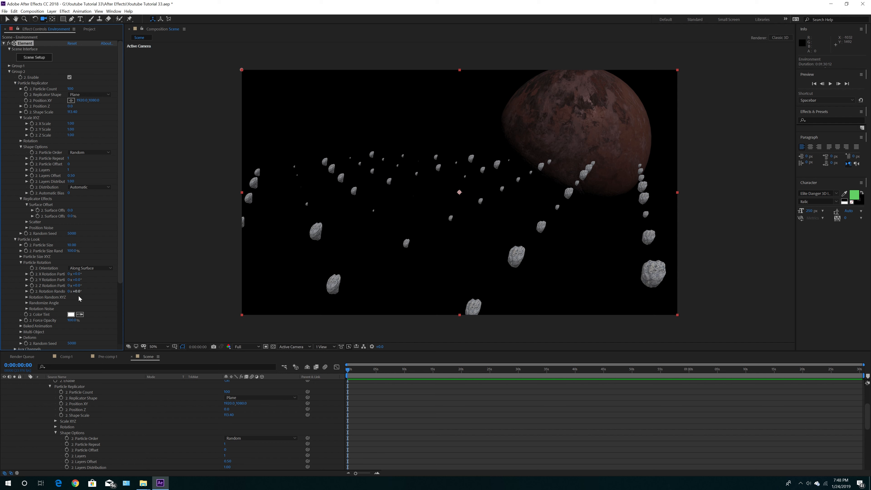
left_click_drag(78, 294, 240, 294)
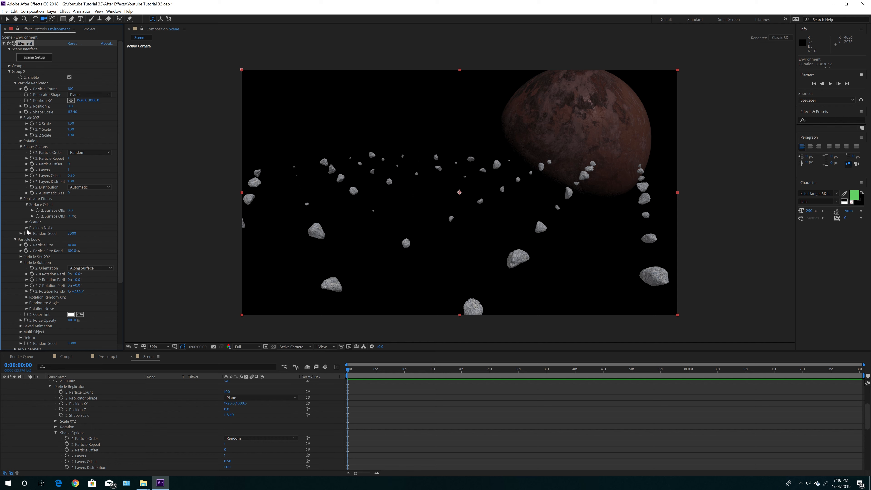
Step: Increase Group 2's Y Scatter to spread the rocks vertically around the planet
left_click(27, 222)
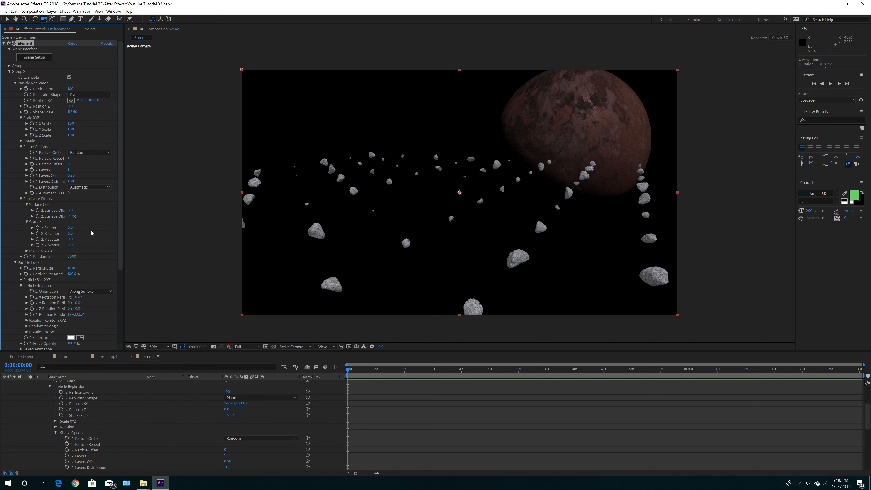
left_click_drag(73, 241, 161, 240)
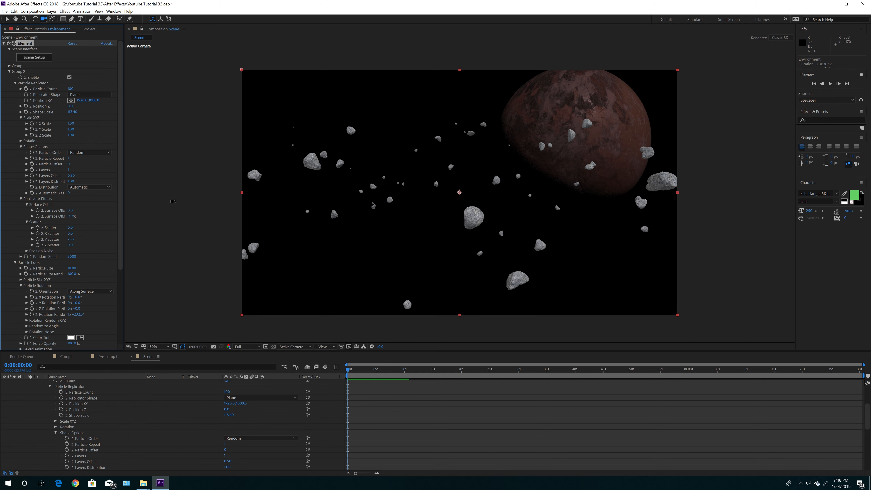
left_click_drag(161, 240, 675, 252)
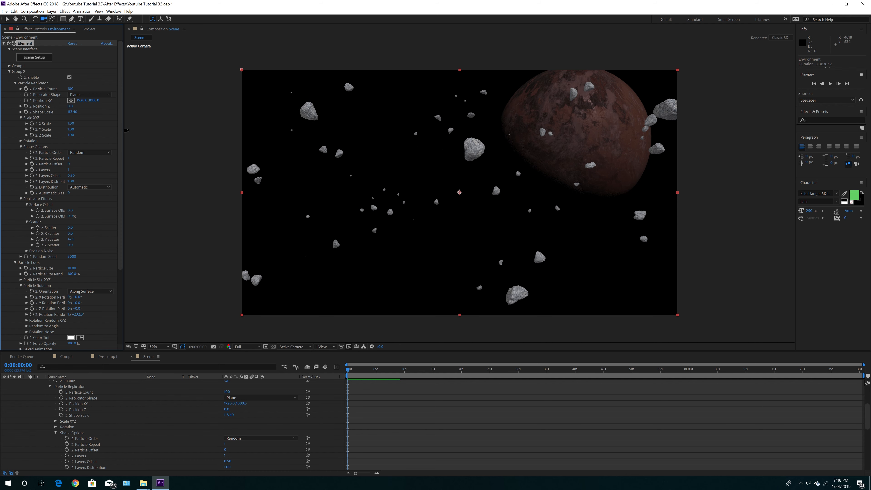
Step: Adjust the rock field's Shape Scale and XY position so a large rock sits in the foreground
left_click_drag(73, 113, 259, 134)
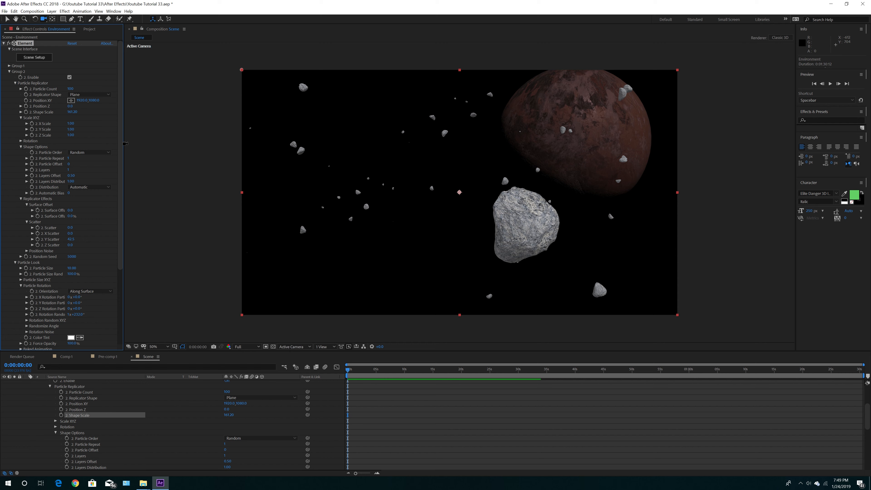
left_click_drag(93, 100, 94, 100)
left_click_drag(82, 100, 104, 101)
left_click_drag(71, 238, 72, 239)
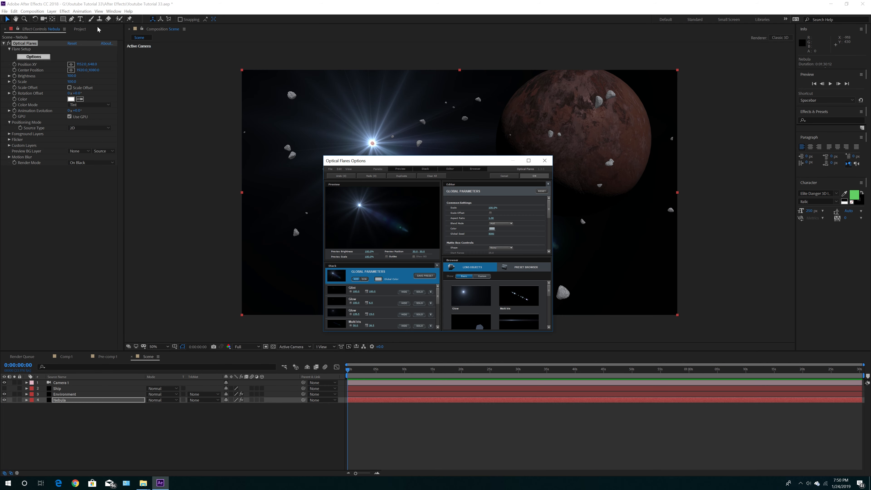
Step: Replace the Nebula layer's flare with a warm orange glow in the Optical Flares options
left_click(530, 277)
scroll(515, 286, "down", 2)
left_click(515, 267)
left_click(401, 287)
left_click(531, 149)
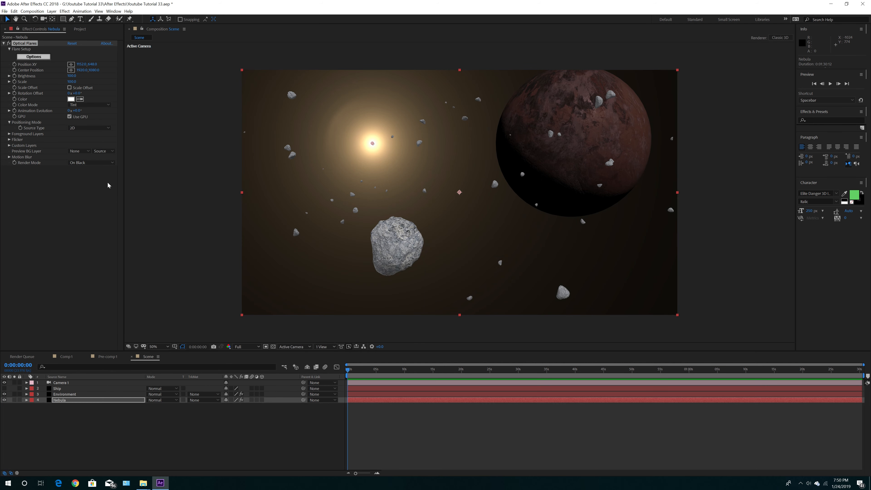
Step: Search the effects for "dis" and apply Turbulent Displace to the Nebula layer
left_click(82, 11)
left_click(815, 120)
type("dis")
left_click_drag(829, 220, 61, 206)
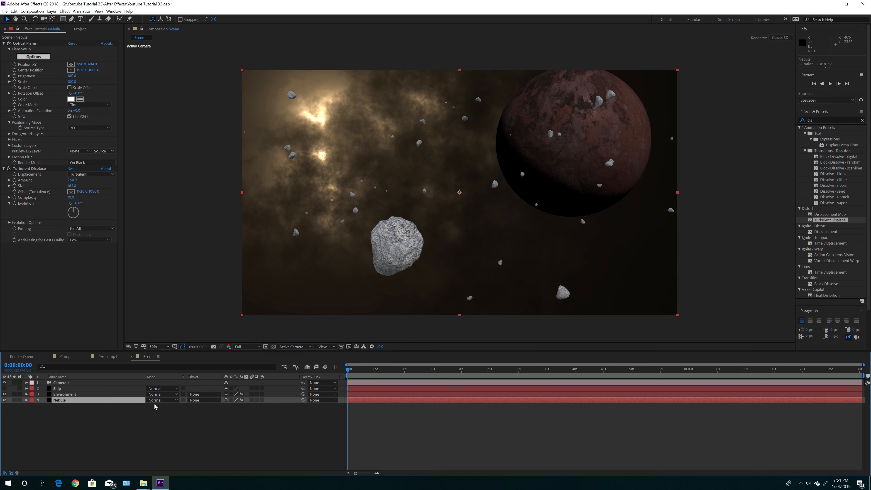
Step: Set the Nebula layer's blending mode to Screen and move a duplicated nebula's glow to the lower-left area of the frame
left_click(162, 400)
left_click(162, 202)
left_click(70, 413)
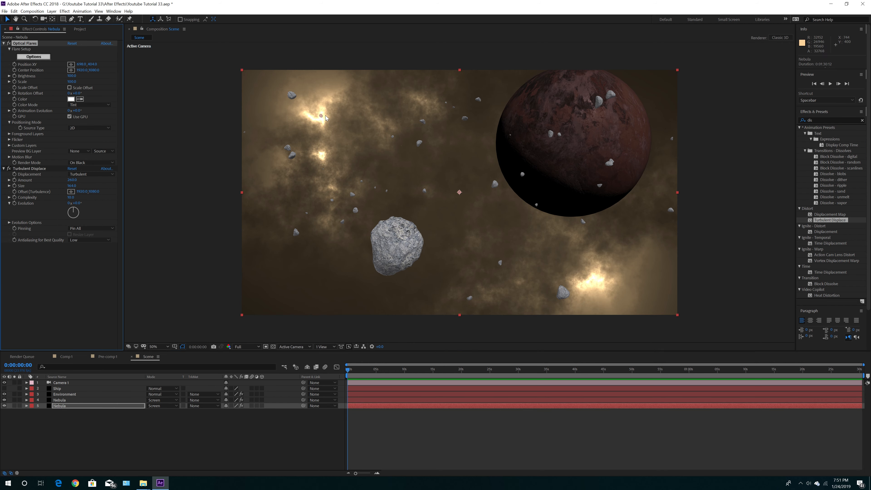
left_click_drag(320, 115, 342, 292)
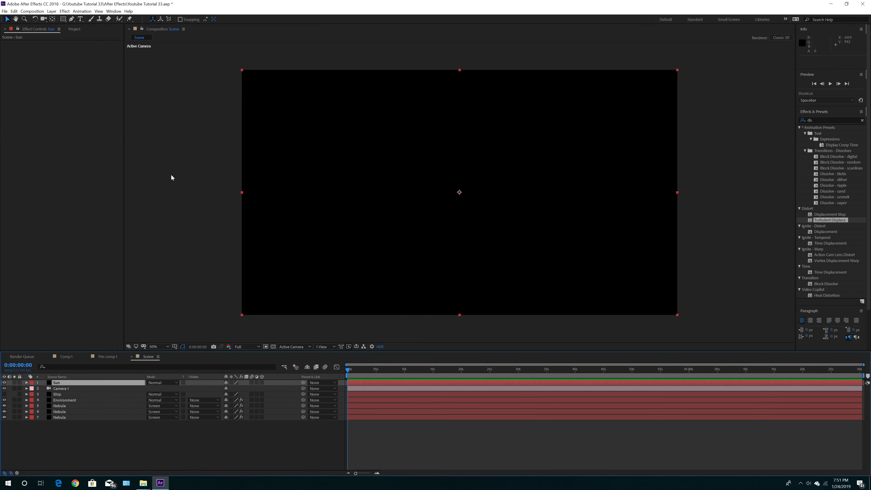
Step: Apply Optical Flares with a warm sun preset to the Sun layer and reposition the flare's center point
left_click(64, 10)
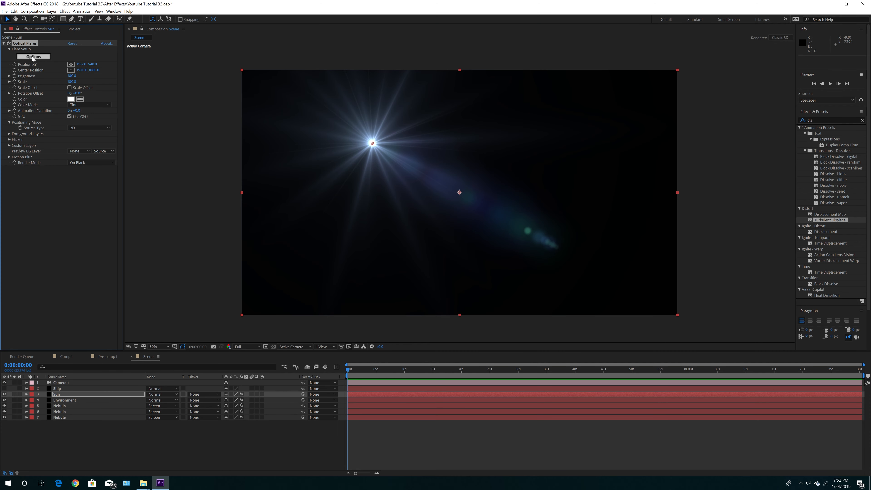
left_click(31, 57)
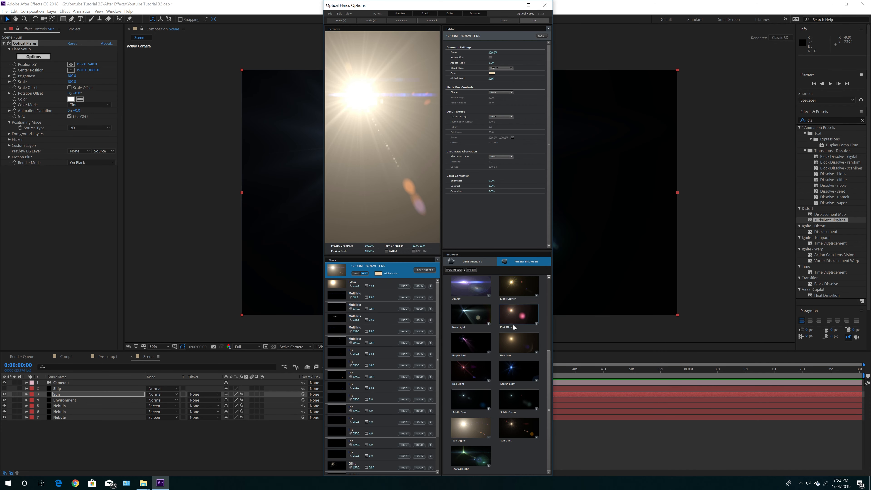
left_click(534, 20)
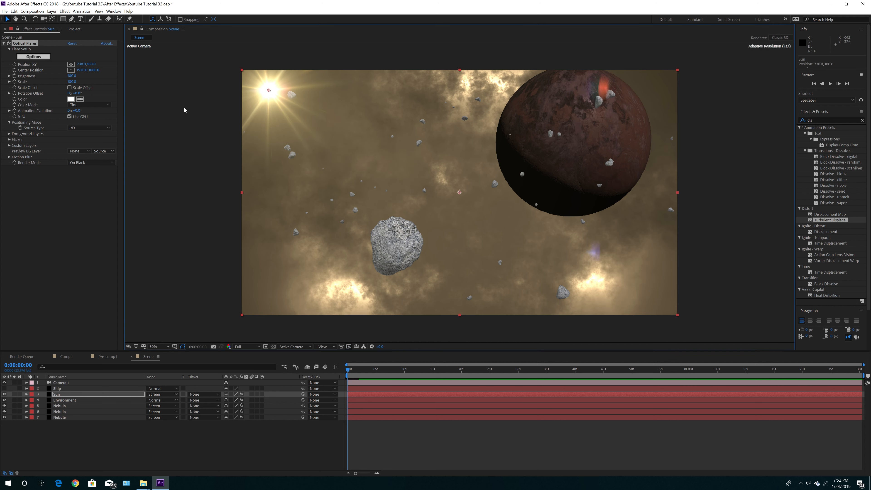
left_click_drag(365, 180, 369, 167)
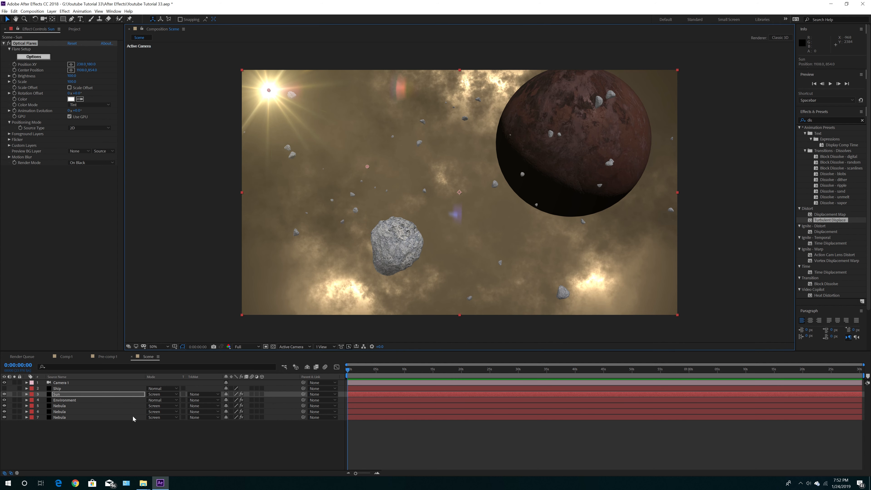
Step: Make the Ship layer visible and apply the Video Copilot Element effect to it
left_click(65, 388)
left_click(4, 388)
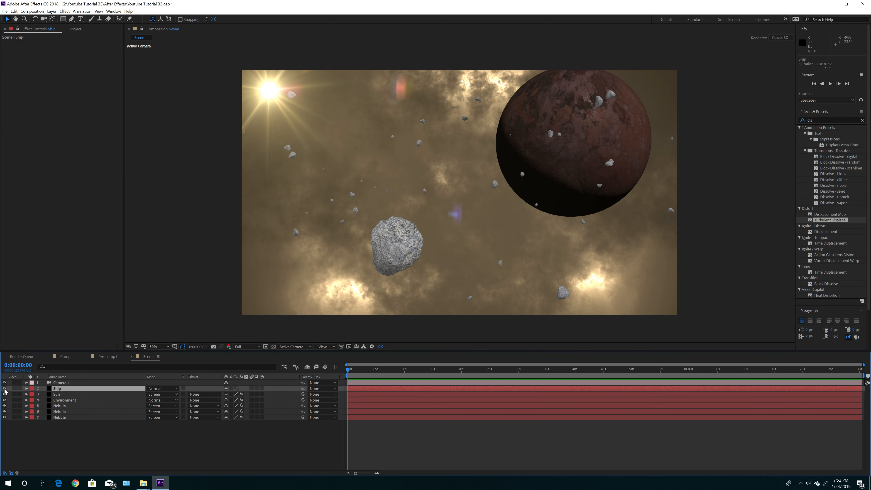
left_click(64, 11)
mouse_move(158, 383)
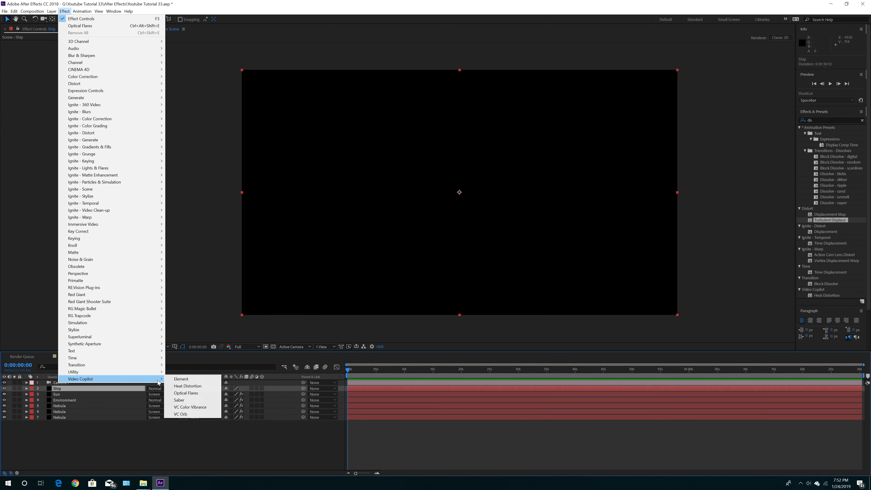
left_click(188, 380)
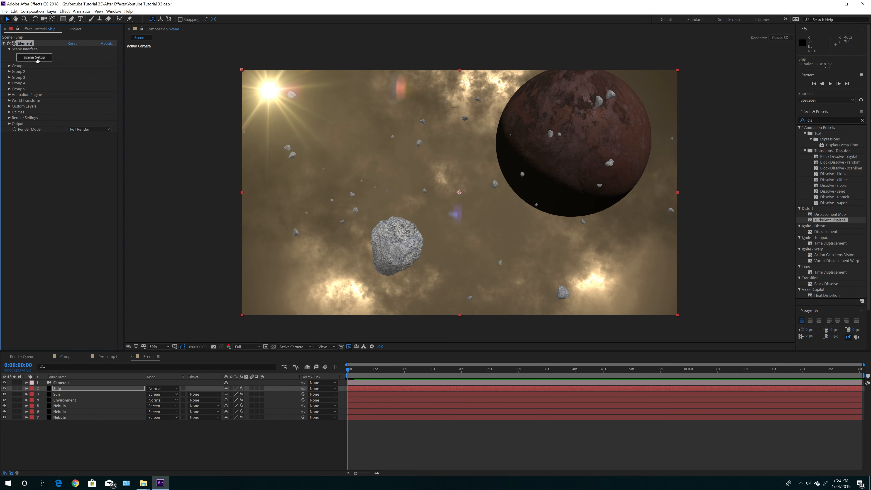
Step: Import the spaceship model from the Ship 1 folder inside Youtube Tutorial 33 Folder into the Ship layer's Scene Setup
left_click(37, 58)
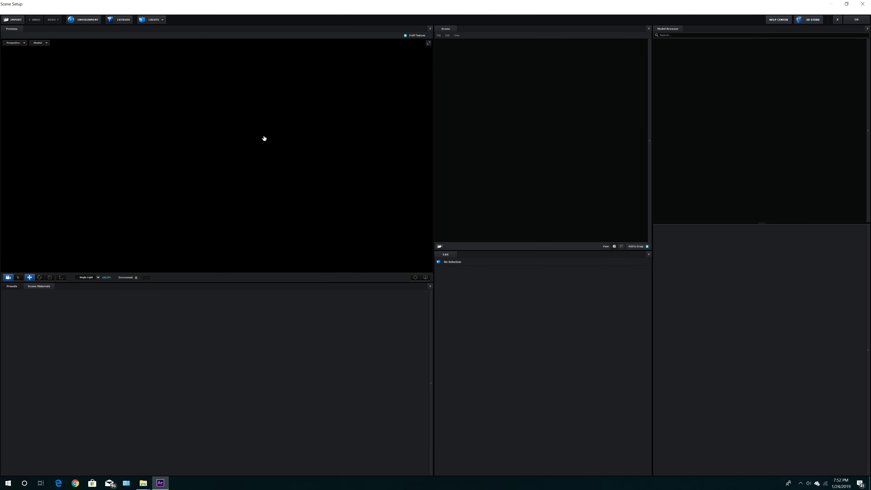
left_click(13, 19)
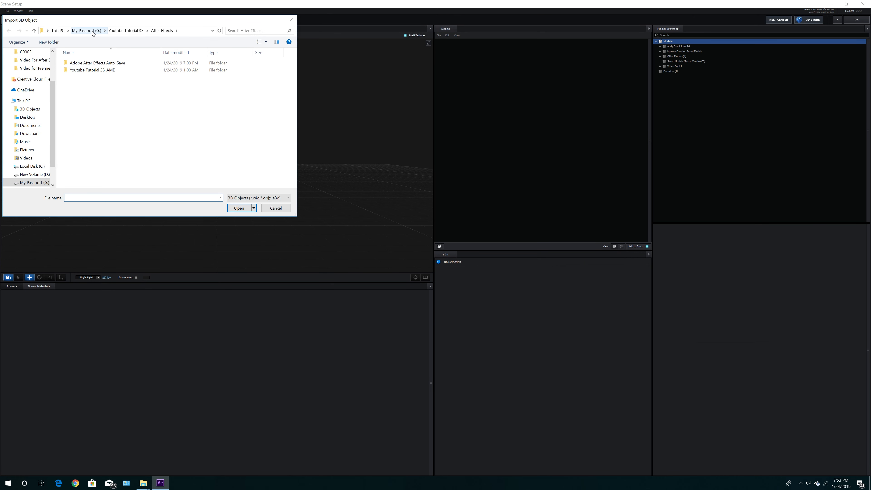
left_click(125, 32)
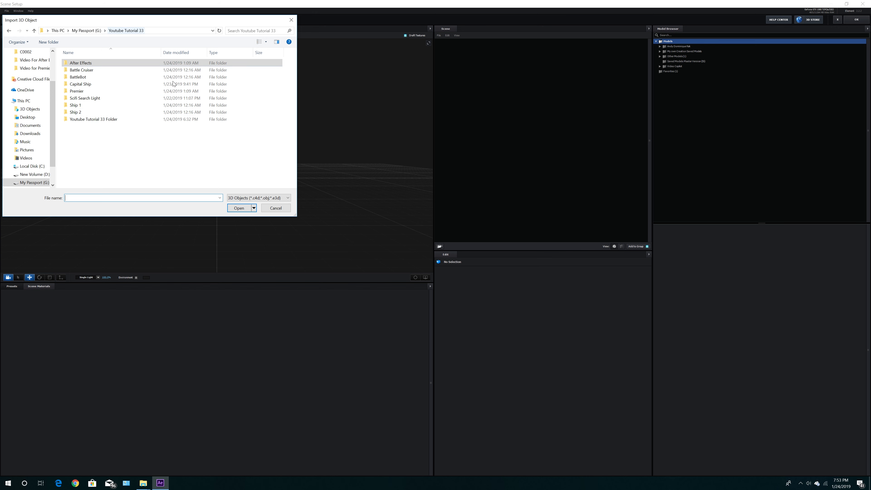
double_click(92, 120)
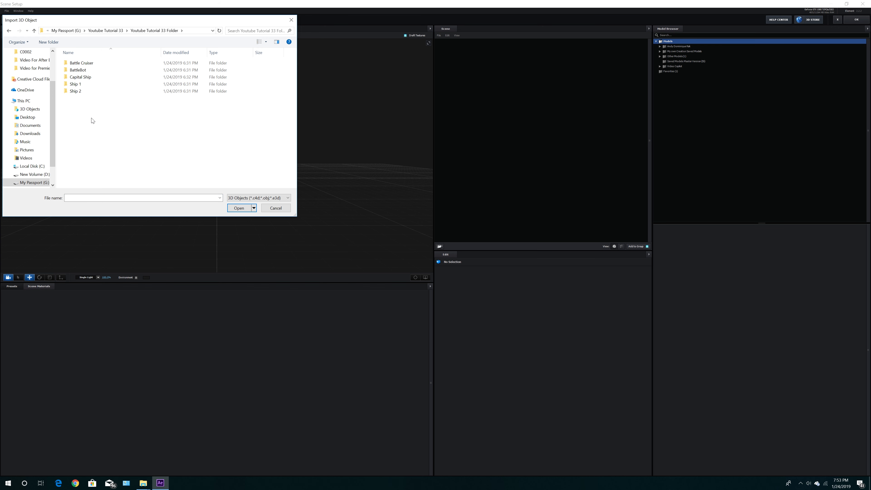
double_click(77, 86)
left_click(120, 76)
double_click(119, 75)
left_click(469, 288)
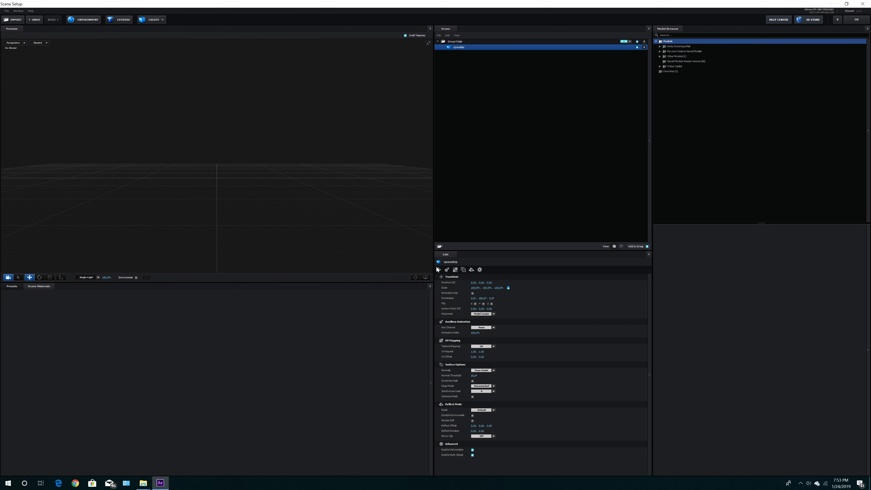
Step: Normalize the size of the imported spaceship model
left_click_drag(316, 167, 313, 175)
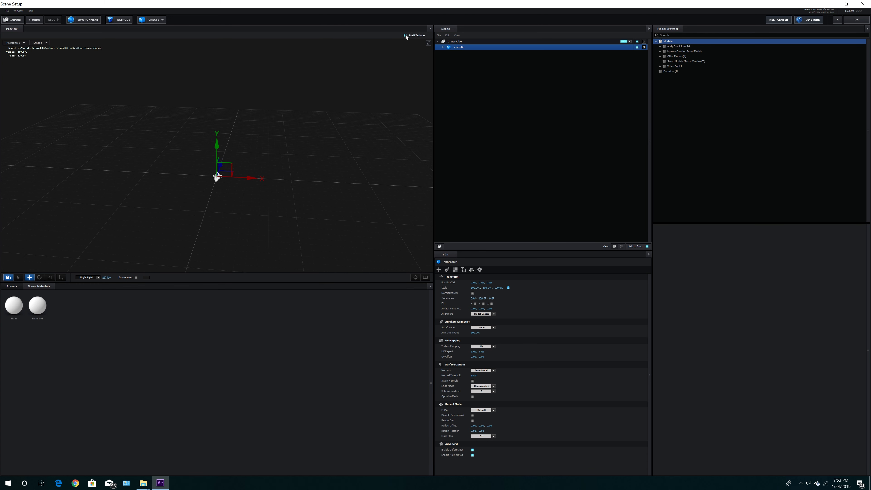
mouse_move(347, 254)
left_mouse_down()
mouse_move(313, 260)
mouse_move(348, 260)
left_mouse_up()
left_click(473, 293)
mouse_move(331, 198)
left_mouse_down()
mouse_move(305, 172)
mouse_move(323, 204)
mouse_move(323, 197)
left_mouse_up()
Step: Show the settings of the spaceship's first material and accept the scene to bring the ship into the composition
left_click(443, 47)
left_click(462, 53)
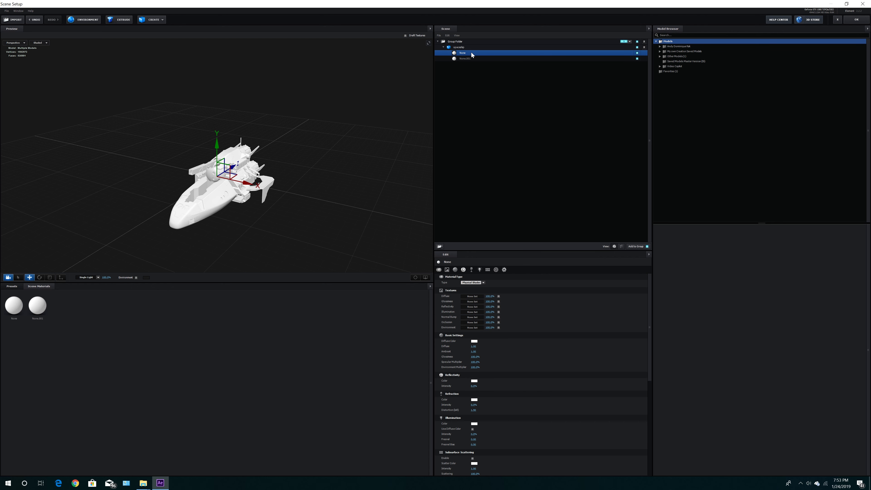
left_click(856, 19)
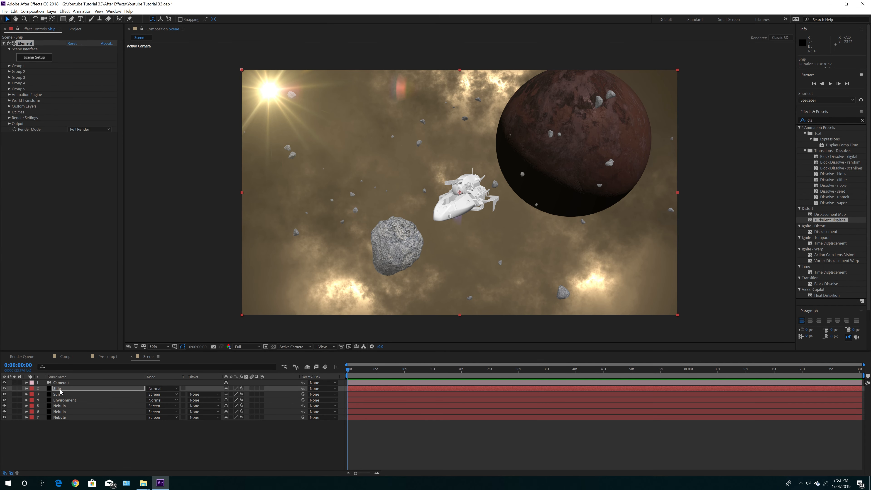
Step: Create a group null for Group 1 of the Ship layer's Element effect and place it between Camera 1 and Ship
left_click(71, 388)
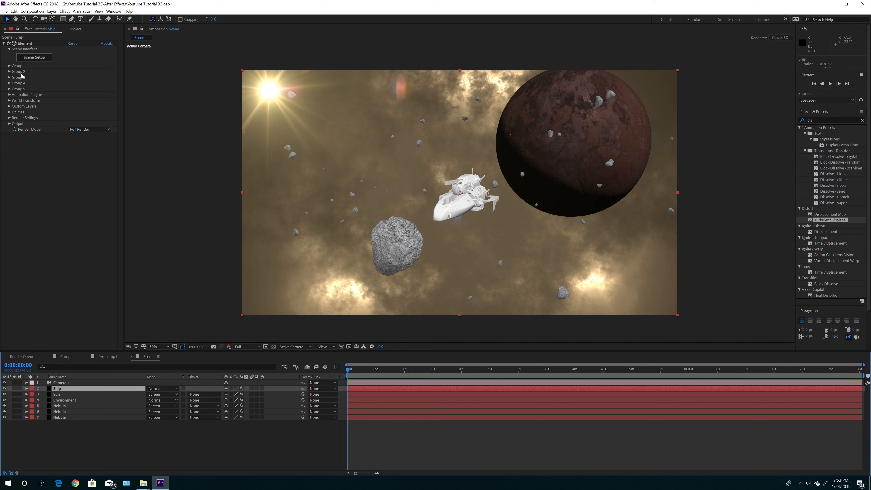
left_click(10, 66)
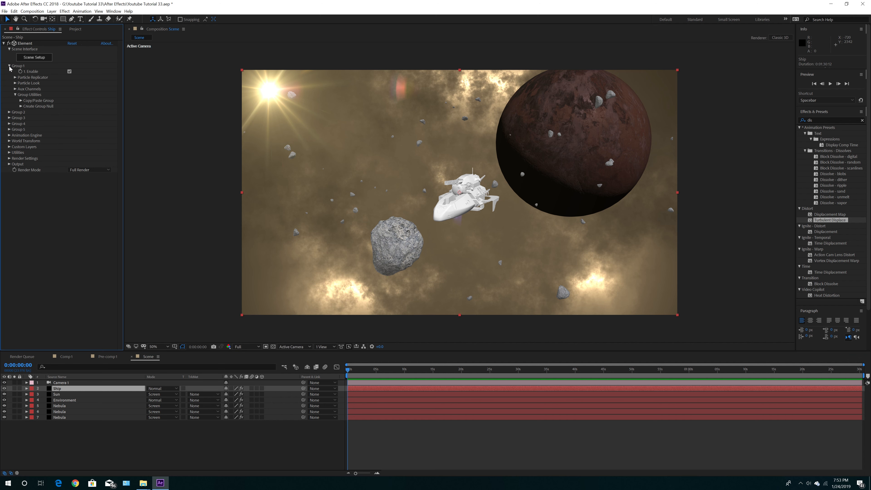
left_click(21, 106)
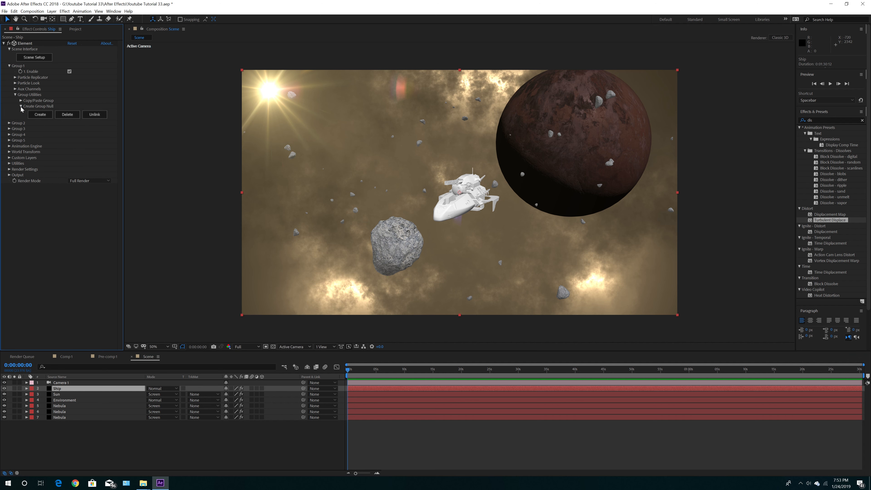
left_click(39, 115)
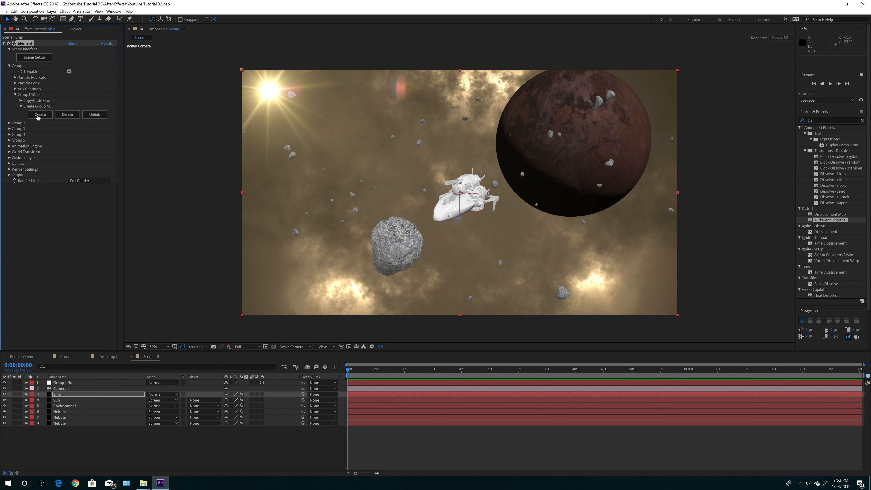
left_click_drag(71, 382, 73, 395)
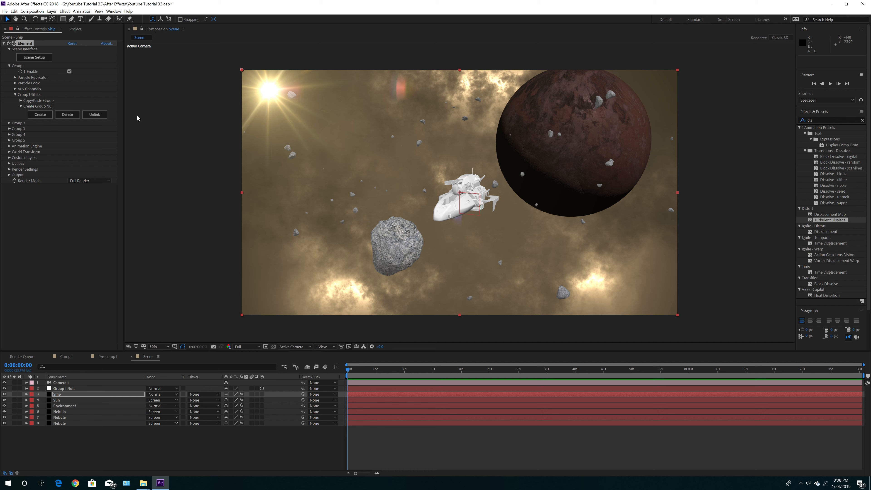
Step: Open the Ship layer's Scene Setup, turn on ambient occlusion in the preview and inspect the spaceship up close
left_click(96, 394)
left_click(36, 58)
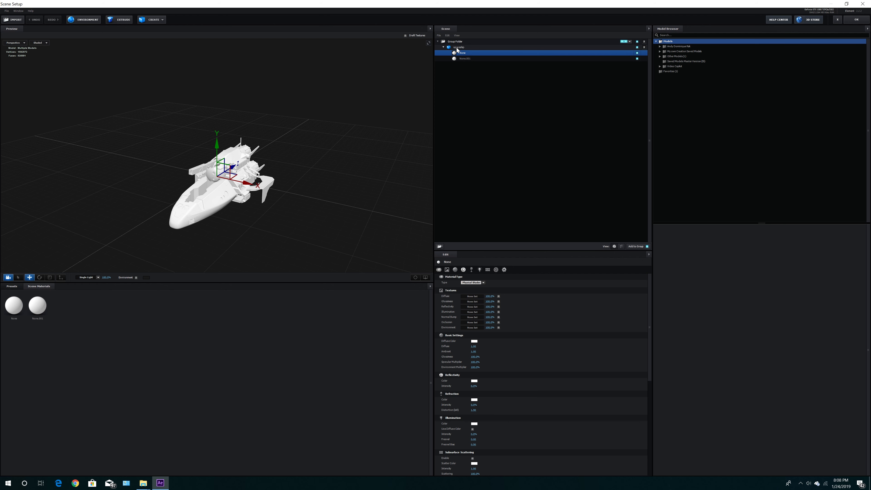
left_click_drag(336, 195, 330, 194)
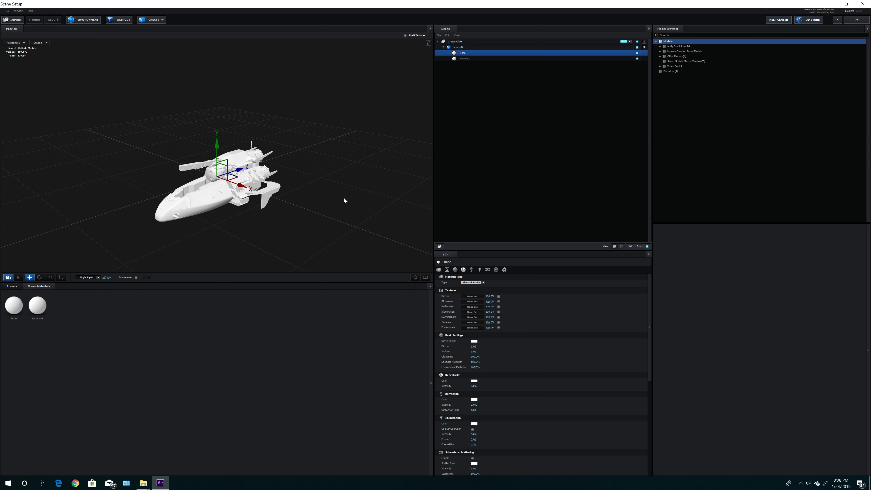
left_click(425, 277)
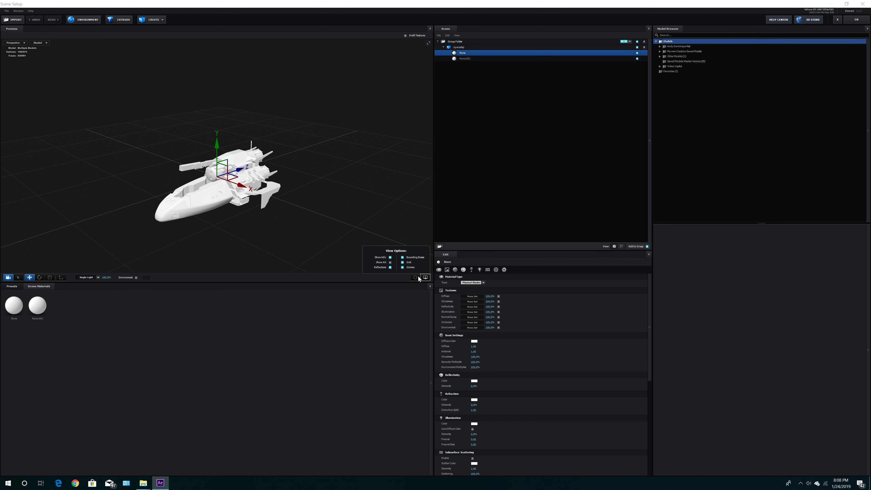
left_click(390, 262)
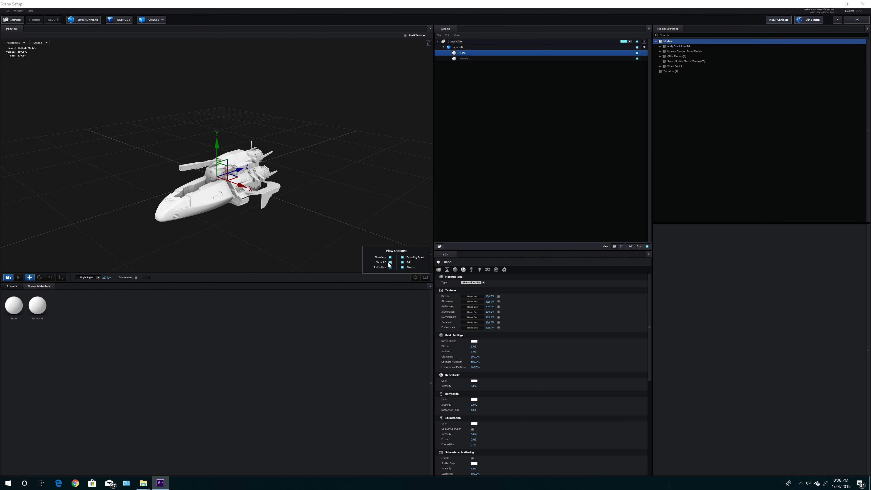
scroll(288, 229, "up", 6)
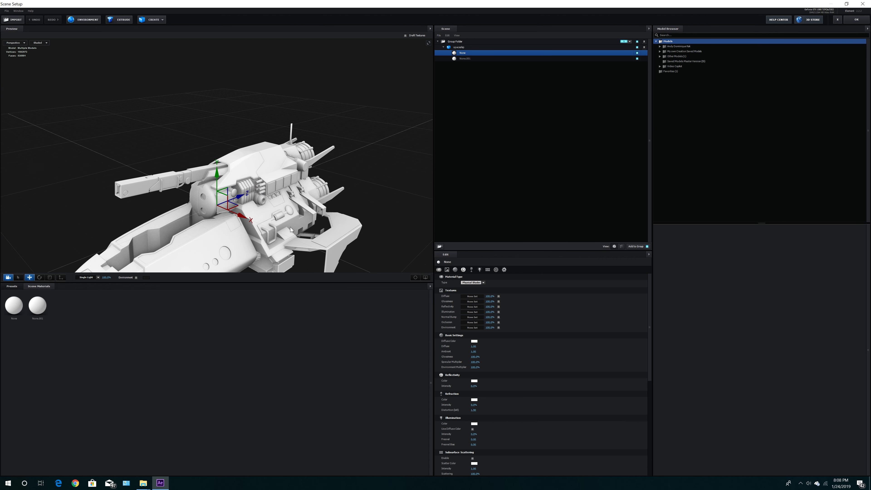
left_click_drag(289, 226, 305, 115)
mouse_move(260, 158)
left_mouse_down()
mouse_move(271, 166)
mouse_move(306, 150)
mouse_move(272, 147)
mouse_move(257, 163)
mouse_move(230, 157)
mouse_move(262, 160)
left_mouse_up()
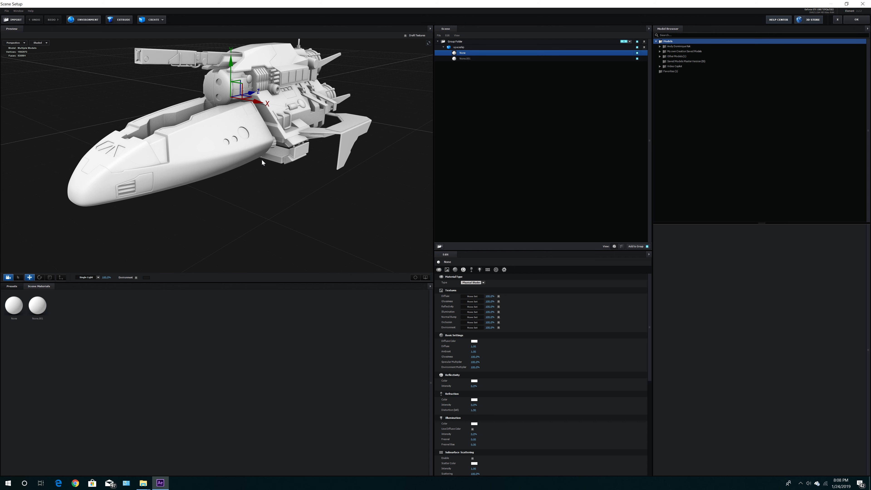
left_click_drag(253, 156, 254, 174)
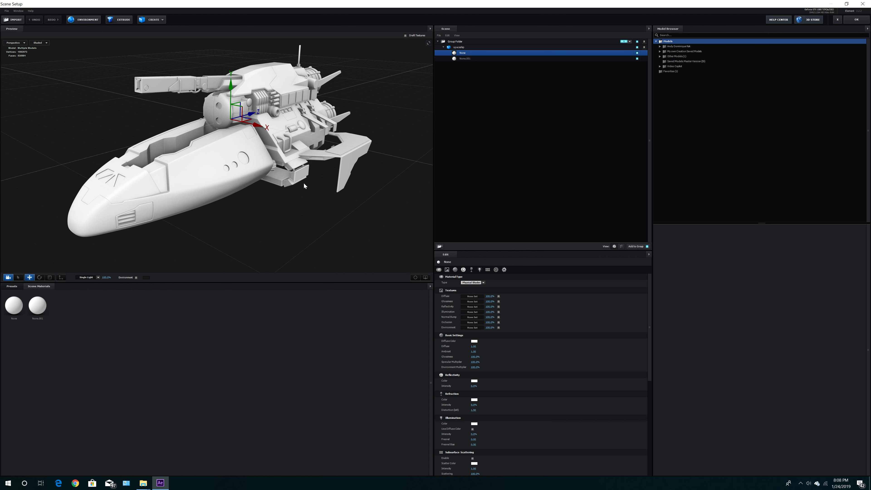
scroll(303, 183, "down", 2)
mouse_move(337, 188)
left_mouse_down()
mouse_move(349, 183)
mouse_move(334, 187)
left_mouse_up()
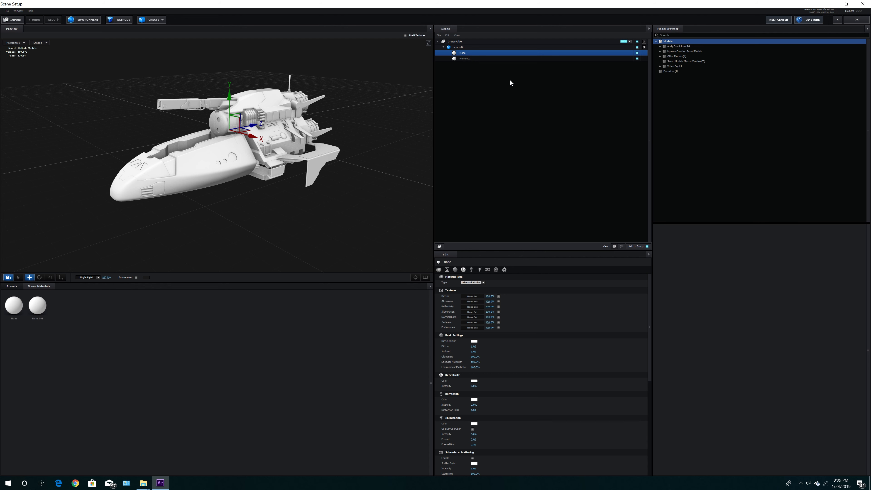
Step: Start loading a diffuse texture for the None material and browse to spaceship/textures in Youtube Tutorial 33 Folder's Ship 1 folder
left_click(470, 296)
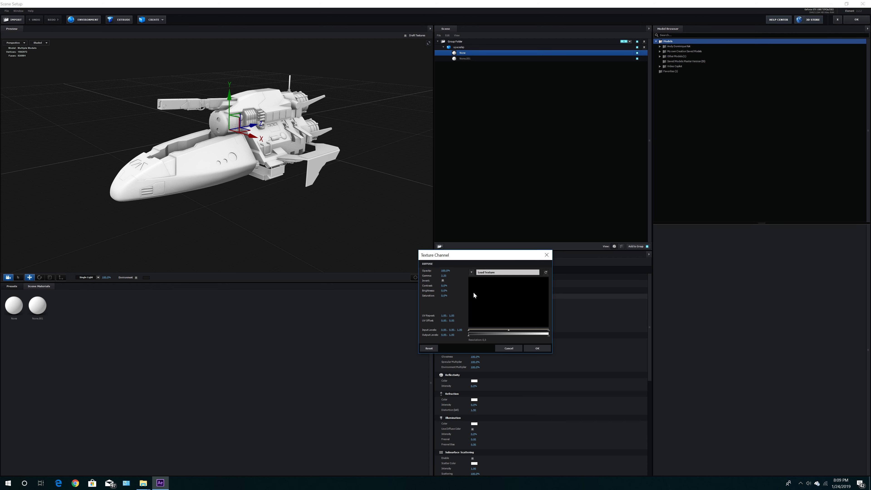
left_click(501, 272)
left_click(468, 278)
left_click(470, 389)
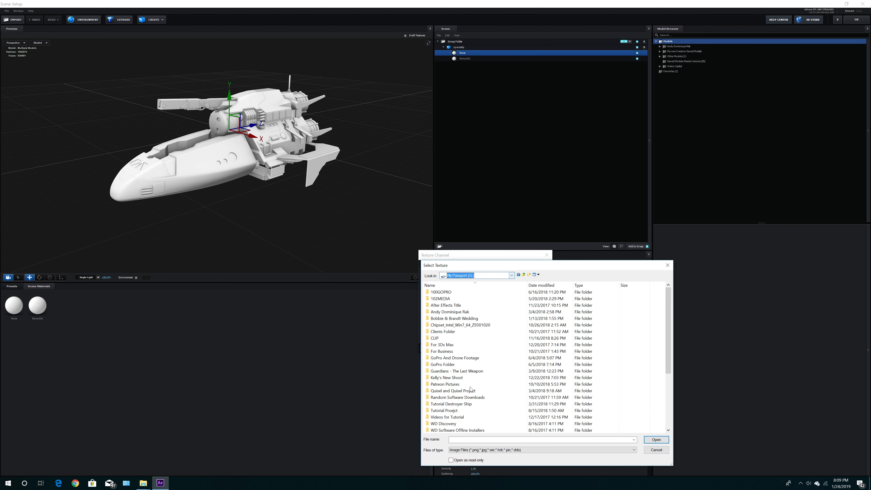
scroll(470, 388, "down", 3)
double_click(461, 383)
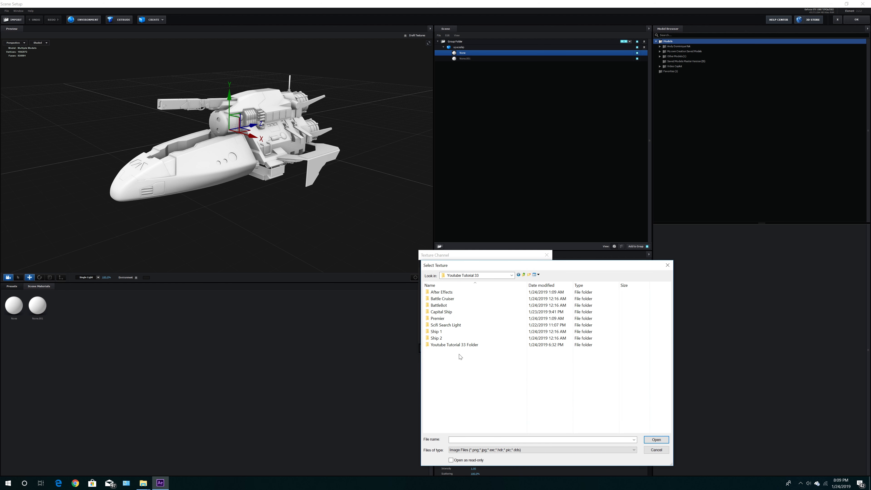
double_click(450, 345)
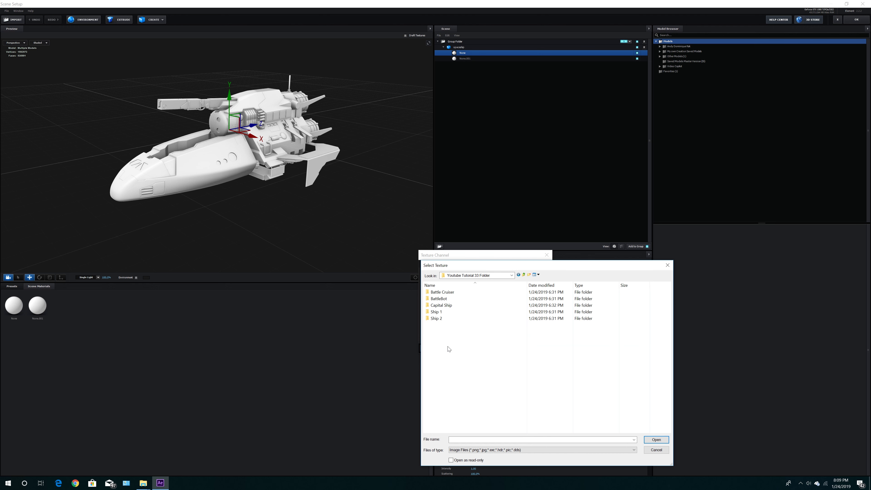
double_click(438, 312)
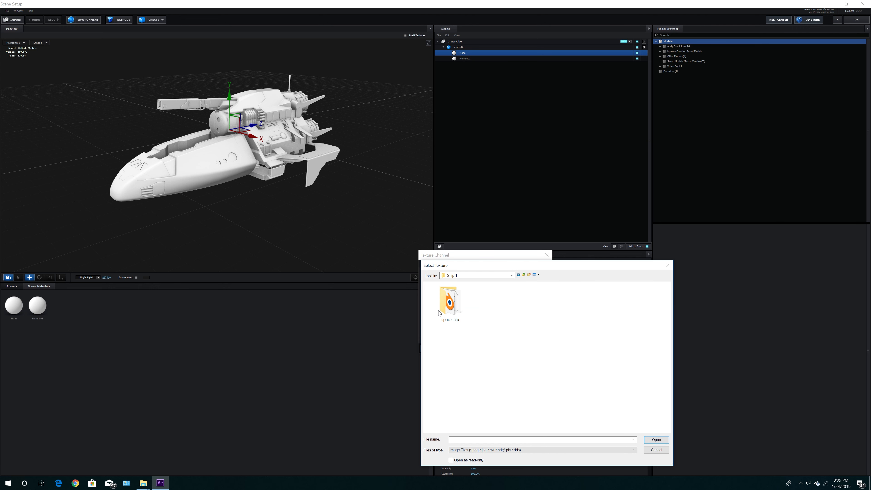
double_click(454, 305)
left_click(442, 294)
double_click(442, 295)
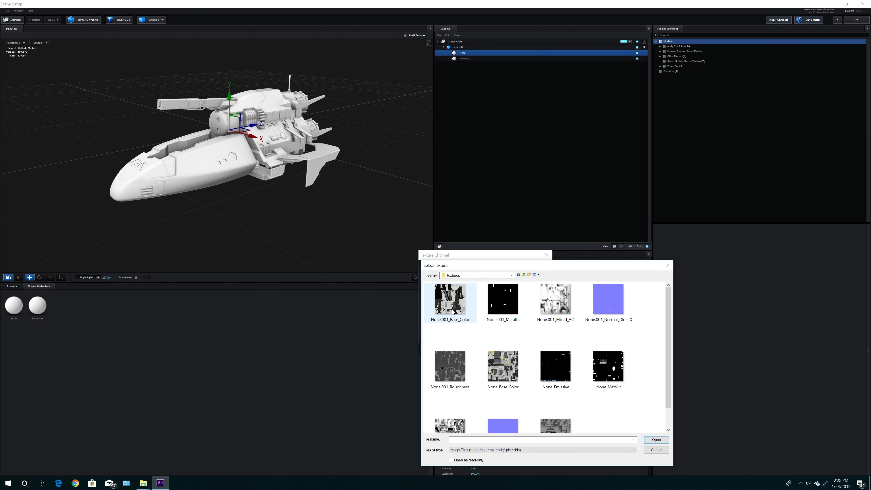
Step: Look through the spaceship's texture maps and apply None_Base_Color as the None material's diffuse texture
left_click(608, 307)
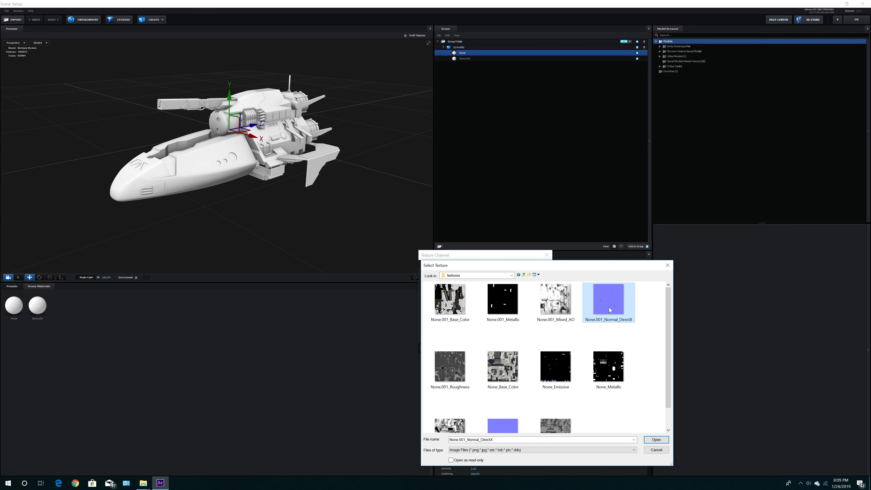
scroll(639, 359, "down", 1)
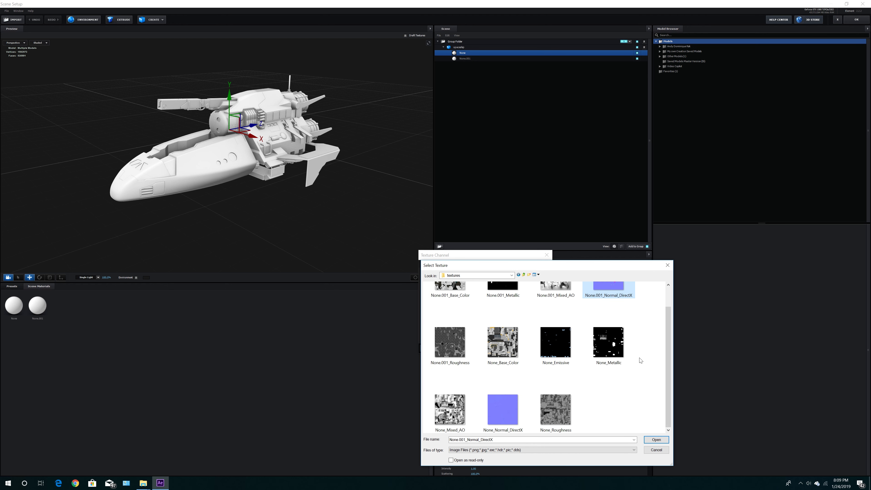
left_click(504, 350)
left_click(499, 416)
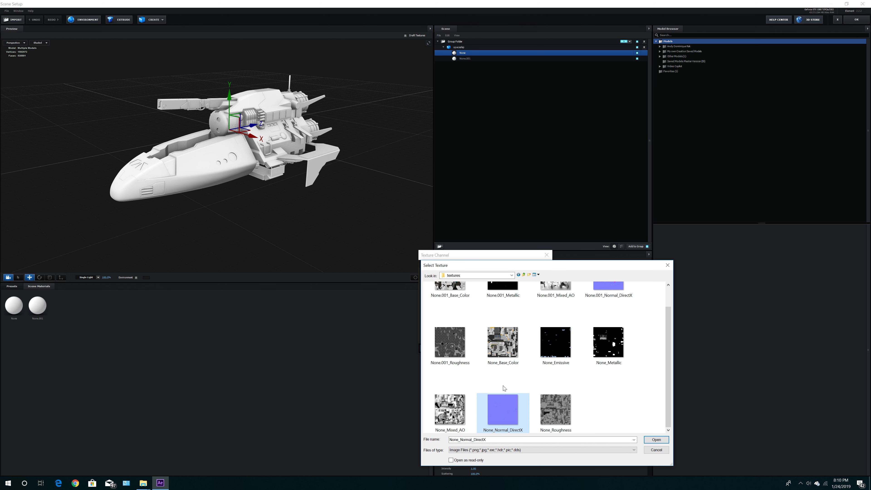
left_click(557, 402)
left_click(429, 337)
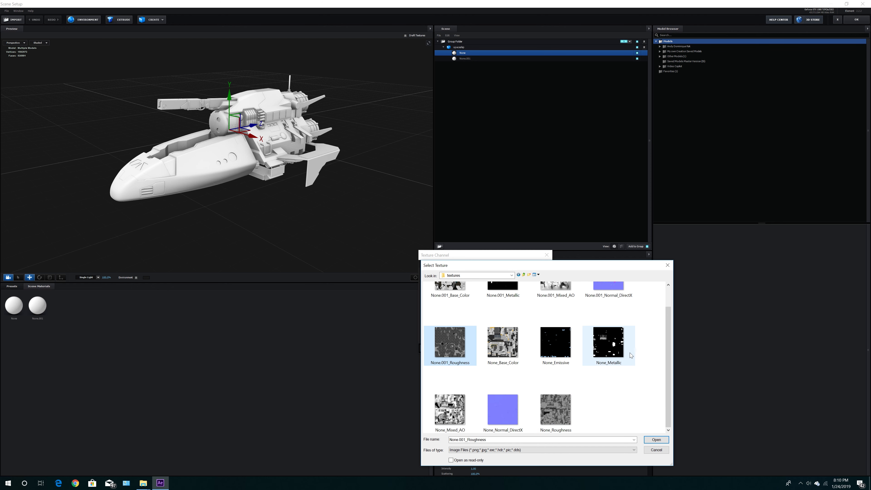
scroll(629, 353, "up", 1)
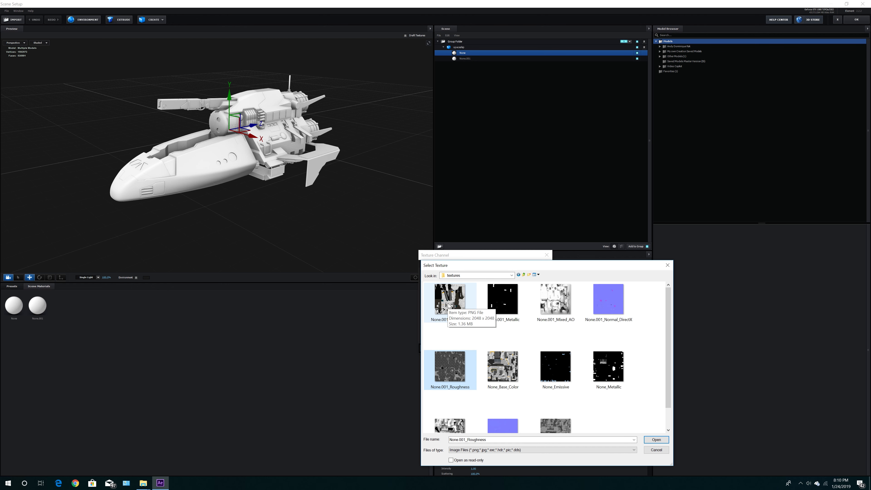
scroll(631, 372, "down", 1)
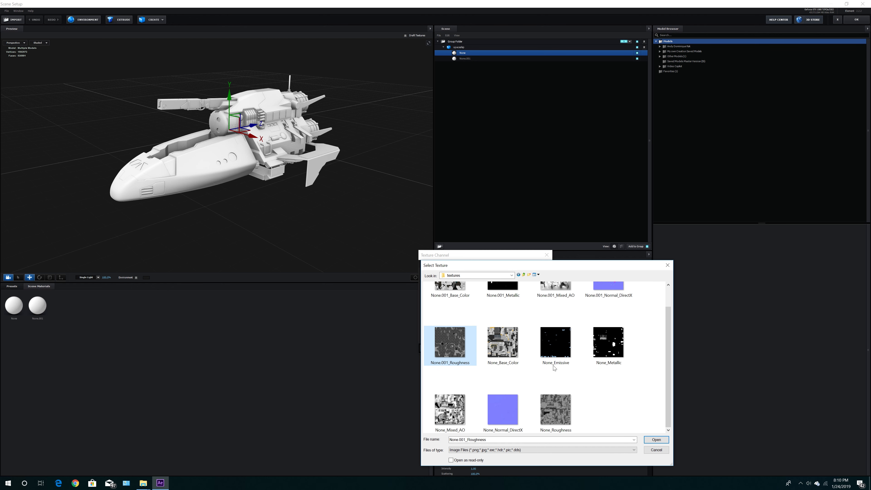
double_click(502, 347)
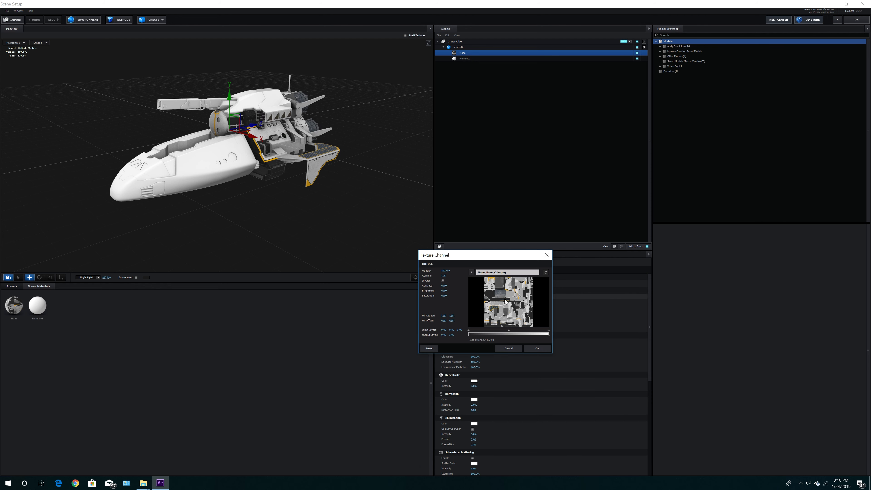
left_click(536, 347)
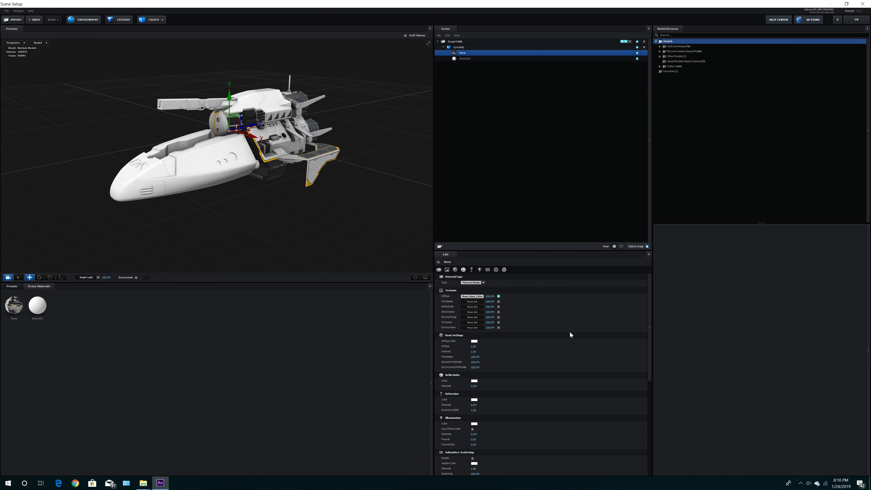
Step: Load None_Normal_DirectX as the normal bump texture of the None material
left_click(470, 318)
left_click(497, 294)
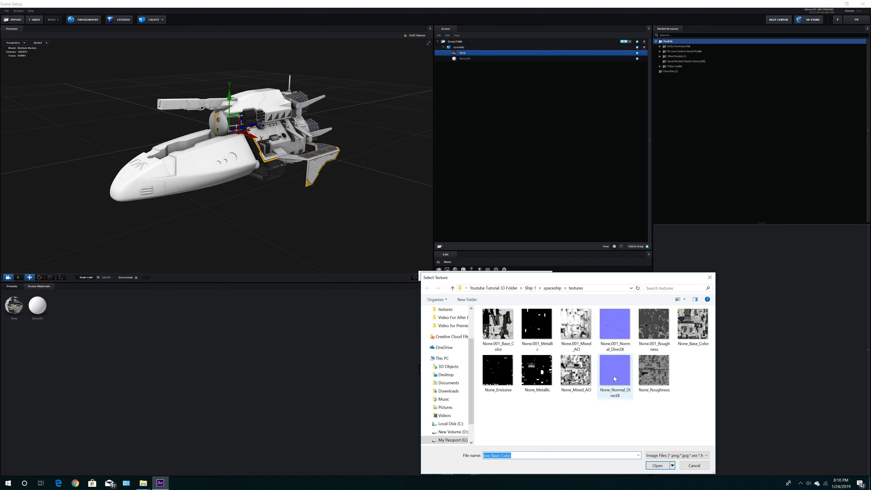
double_click(613, 376)
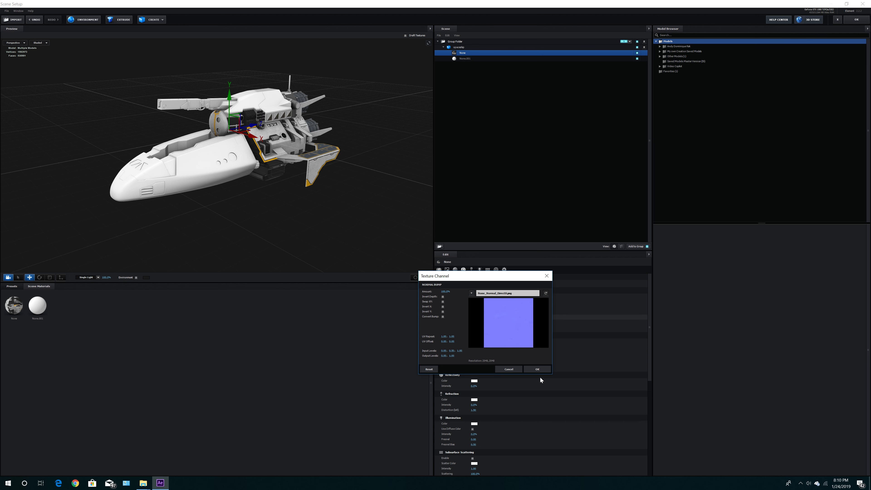
left_click(539, 369)
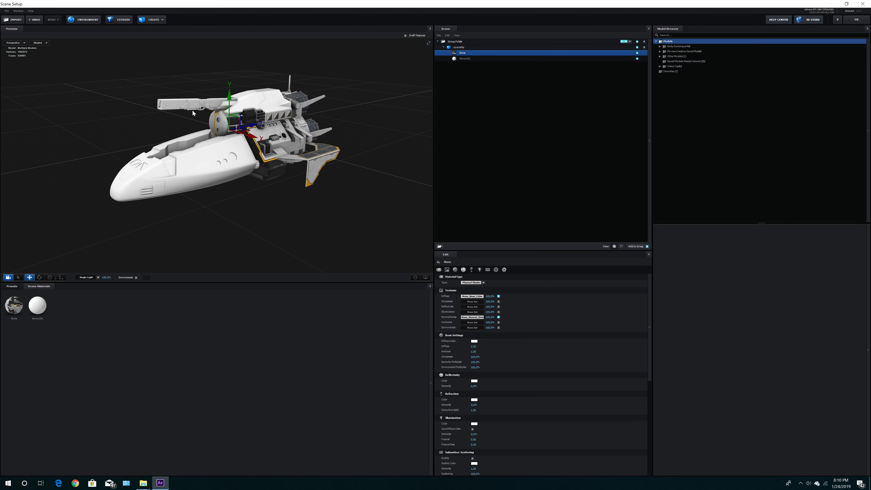
Step: Load None_Emissive as the illumination texture of the None material
scroll(317, 155, "up", 8)
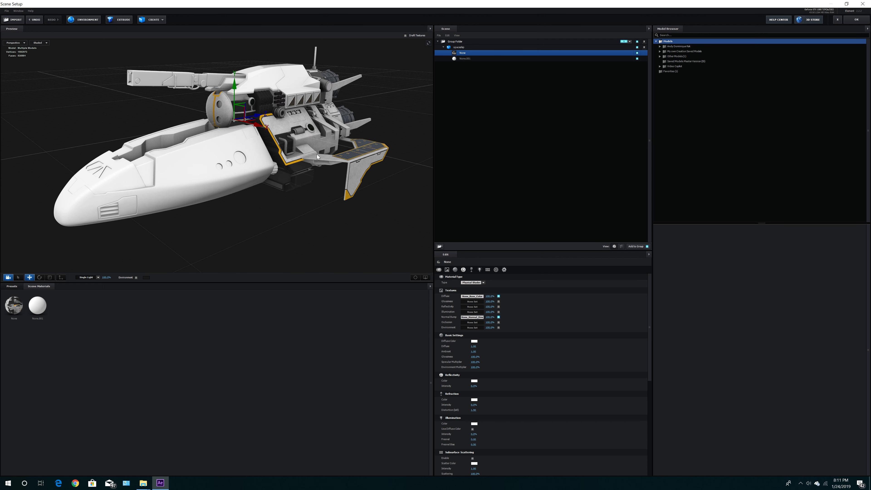
mouse_move(262, 194)
left_mouse_down()
mouse_move(285, 188)
mouse_move(261, 192)
left_mouse_up()
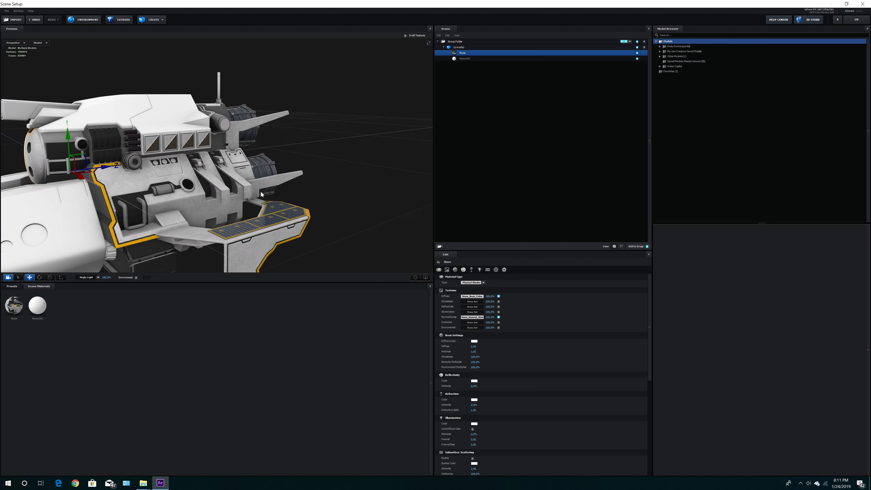
left_click_drag(260, 191, 302, 166)
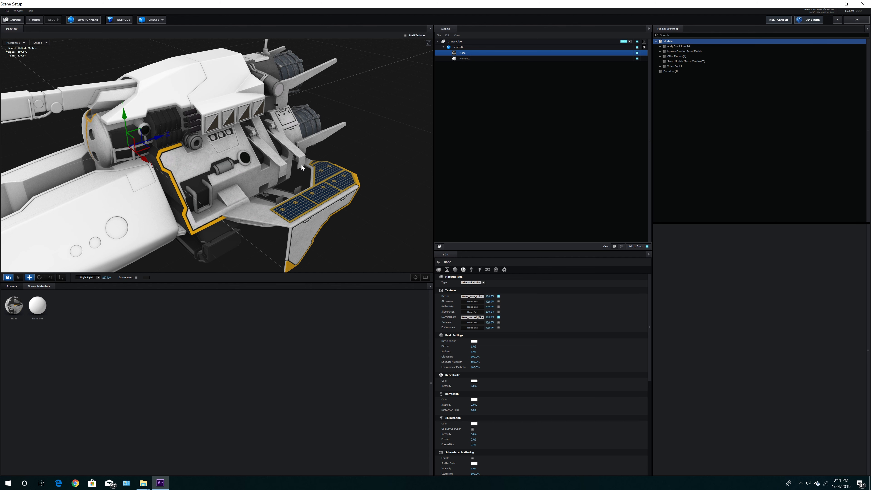
left_click(472, 312)
left_click(498, 290)
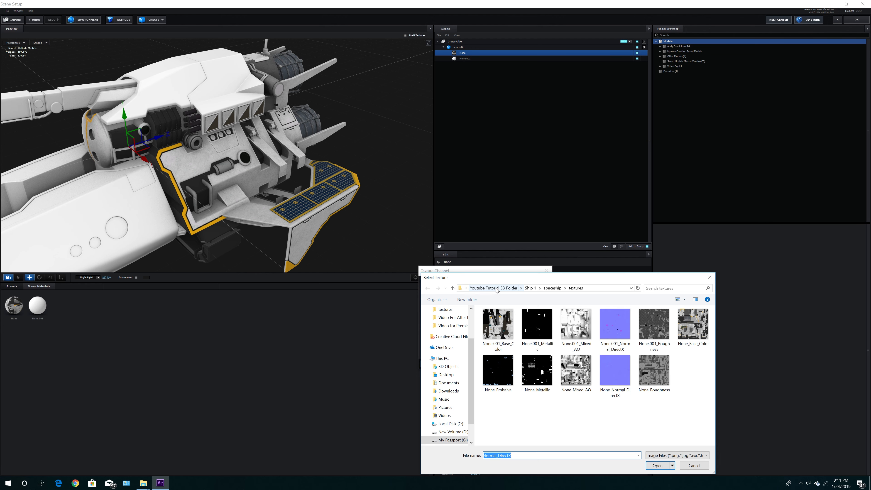
double_click(500, 372)
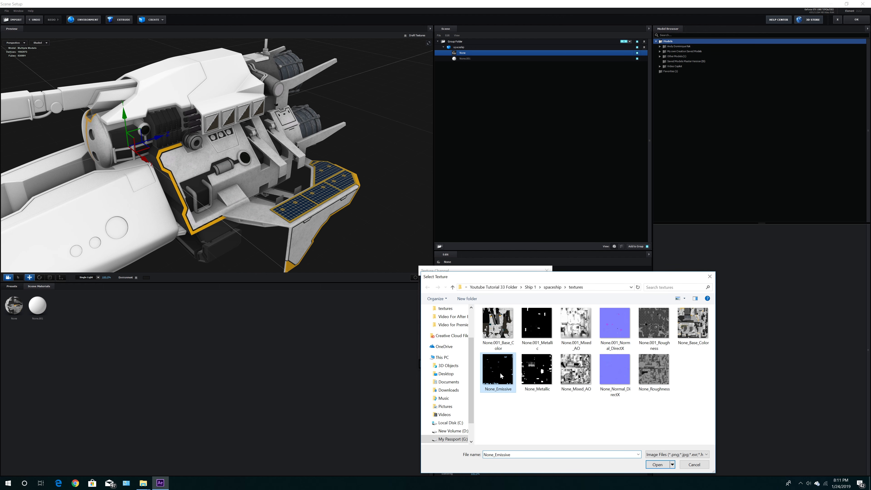
left_click(534, 363)
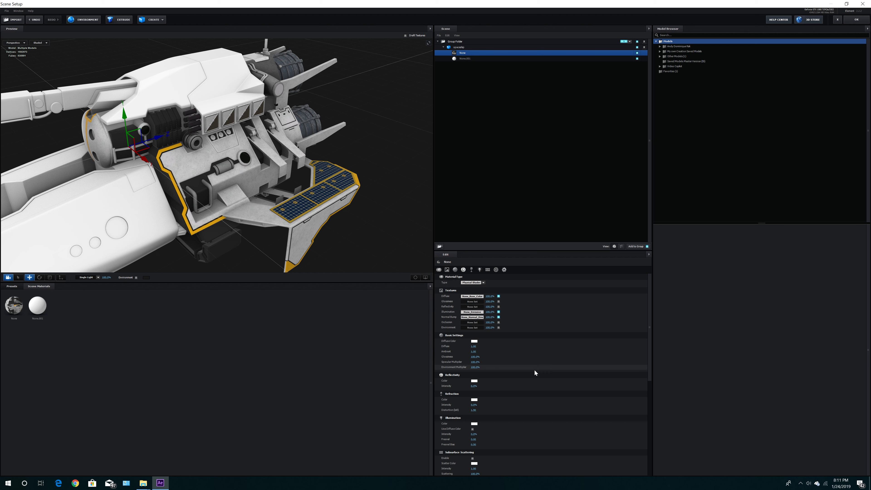
Step: Set the None material's illumination intensity to 250% and check the glowing parts of the ship
left_click(475, 433)
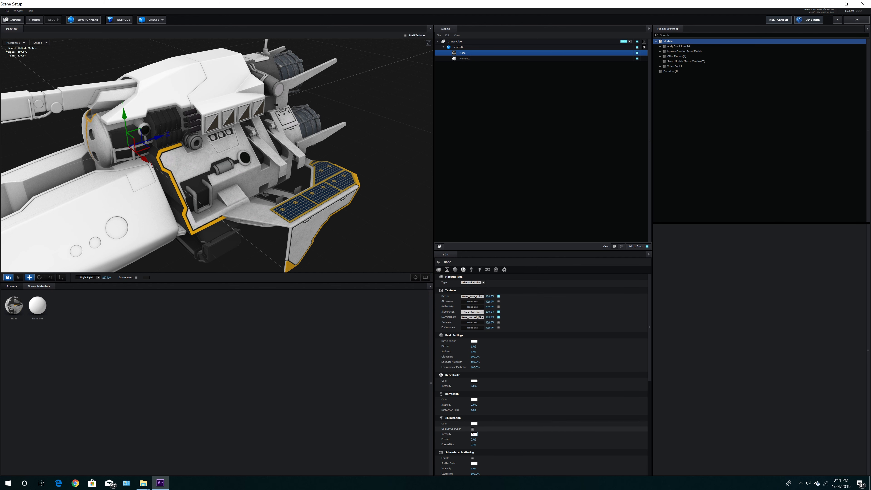
type("250")
key("Return")
mouse_move(278, 219)
left_mouse_down()
mouse_move(328, 223)
mouse_move(283, 225)
mouse_move(309, 223)
mouse_move(305, 233)
mouse_move(284, 224)
left_mouse_up()
mouse_move(297, 226)
left_mouse_down()
mouse_move(290, 236)
mouse_move(313, 219)
mouse_move(280, 226)
mouse_move(306, 224)
left_mouse_up()
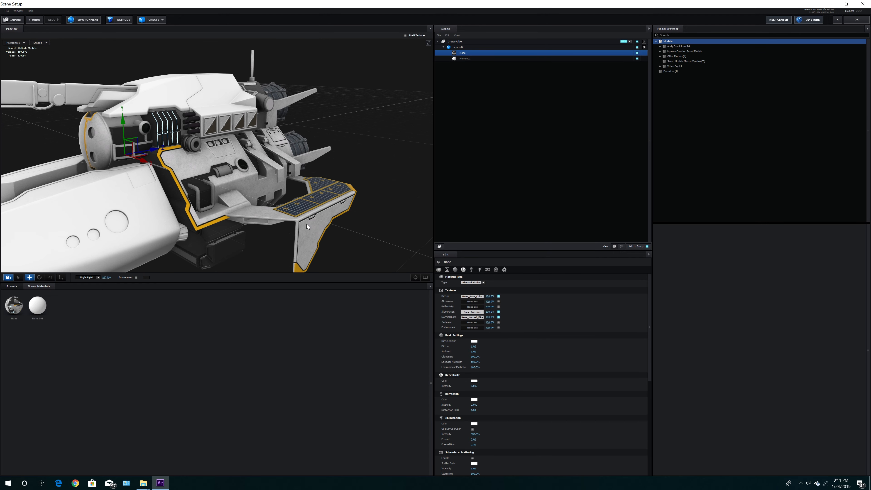
Step: Load None.001_Base_Color as the diffuse texture of the None.001 material
left_click(466, 58)
left_click(472, 295)
left_click(507, 272)
left_click(497, 311)
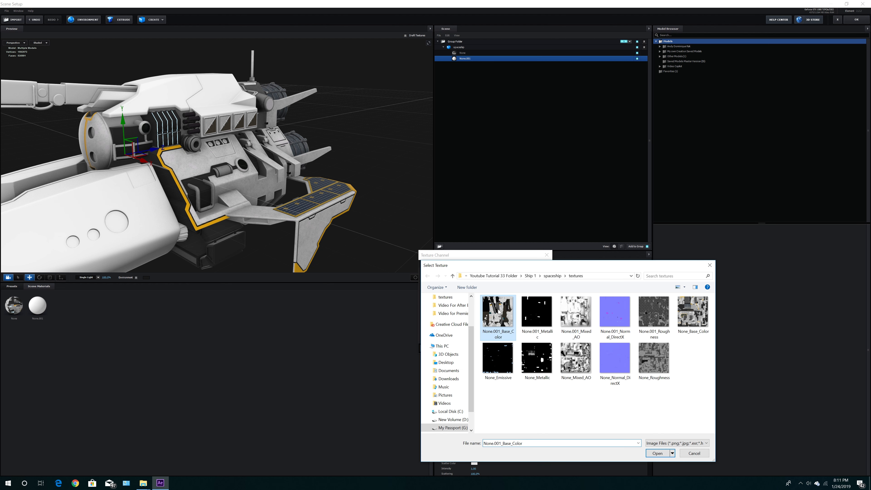
double_click(498, 310)
left_click(545, 344)
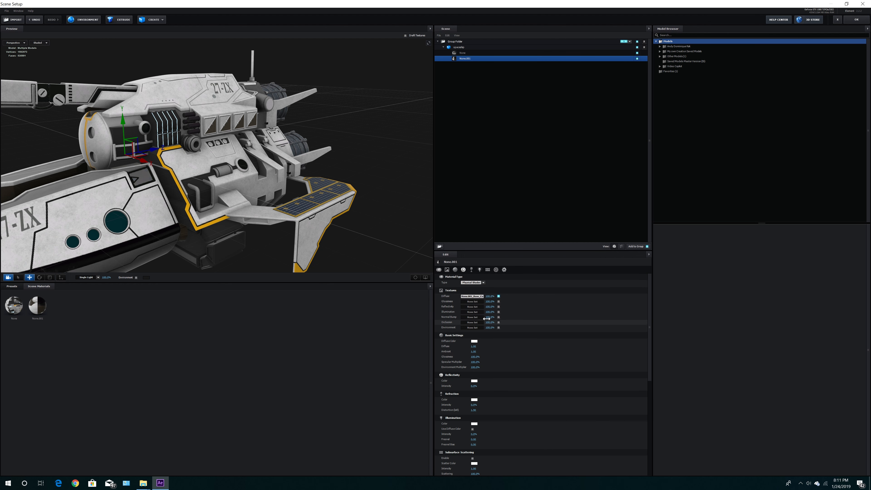
Step: Load None.001_Normal_DirectX as the normal bump texture of the None.001 material
left_click(472, 317)
left_click(507, 272)
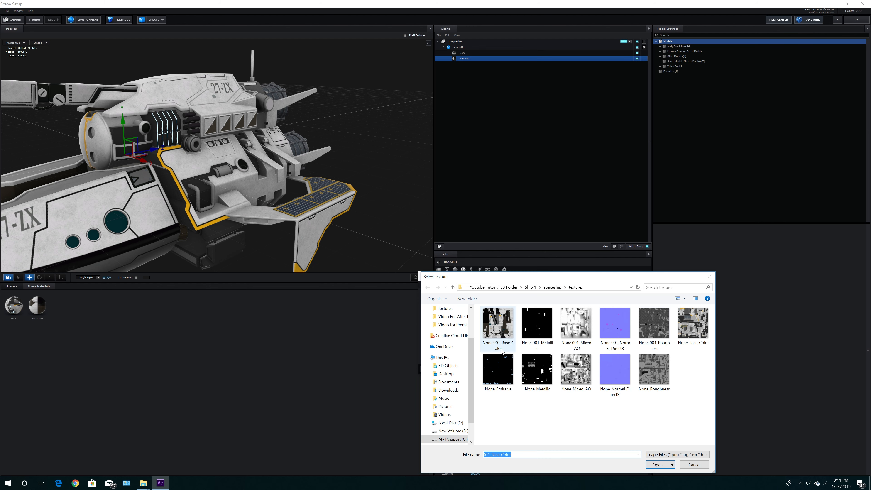
double_click(616, 325)
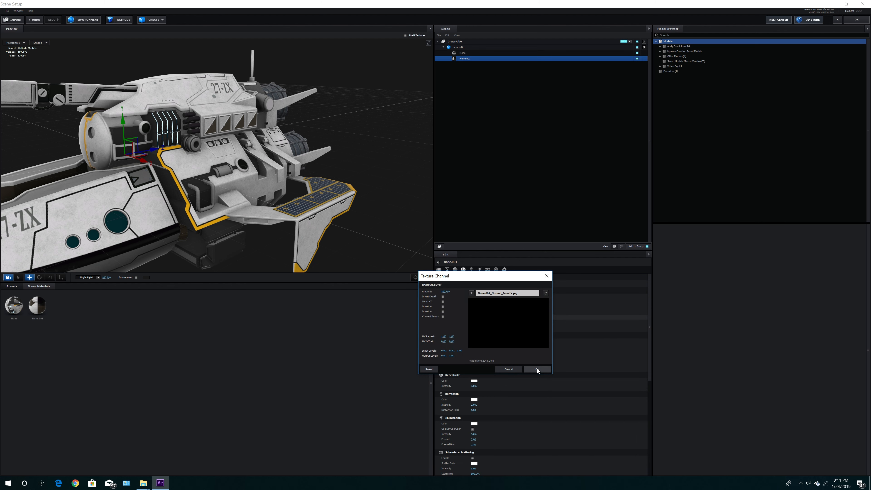
left_click(537, 369)
Step: Inspect the textured ship from several angles and lower the None.001 material's glossiness and environment multiplier
left_click_drag(260, 223, 281, 202)
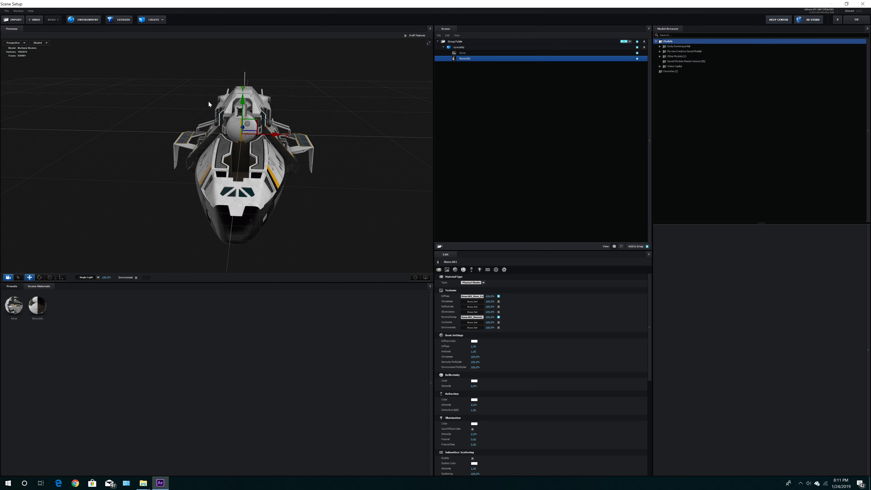
left_click_drag(277, 210, 309, 226)
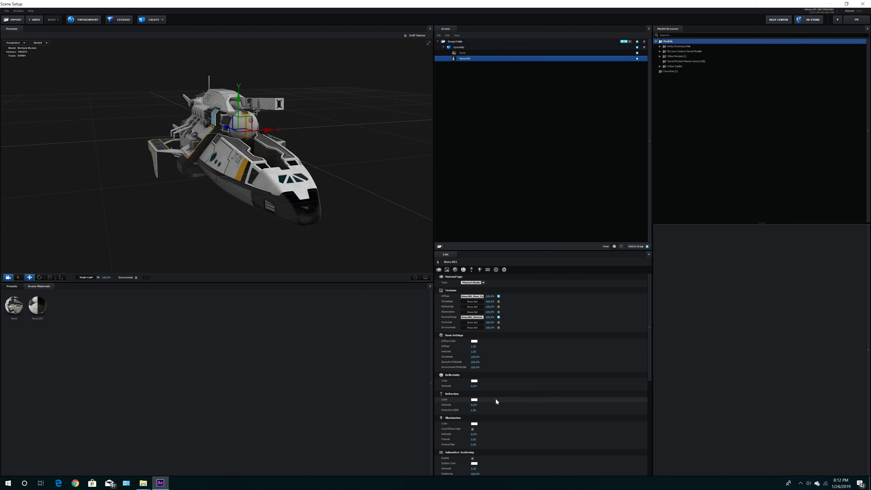
left_click_drag(300, 185, 324, 195)
left_click_drag(382, 190, 382, 186)
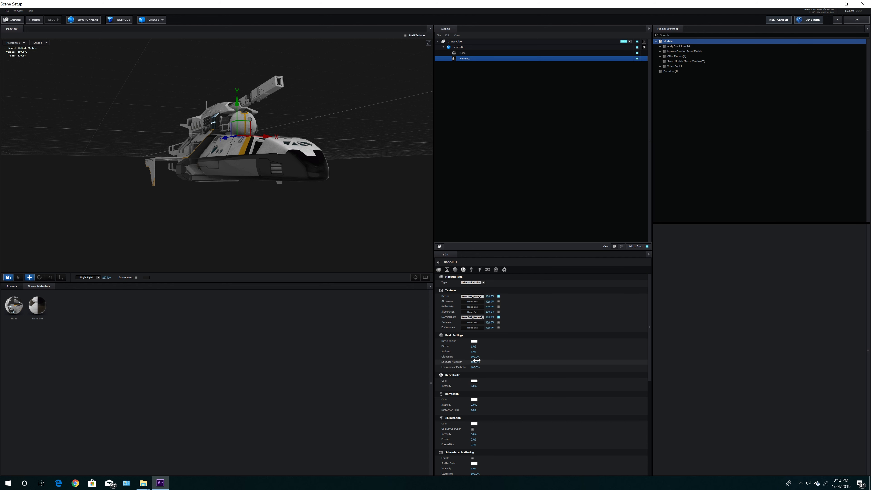
left_click_drag(474, 358, 469, 360)
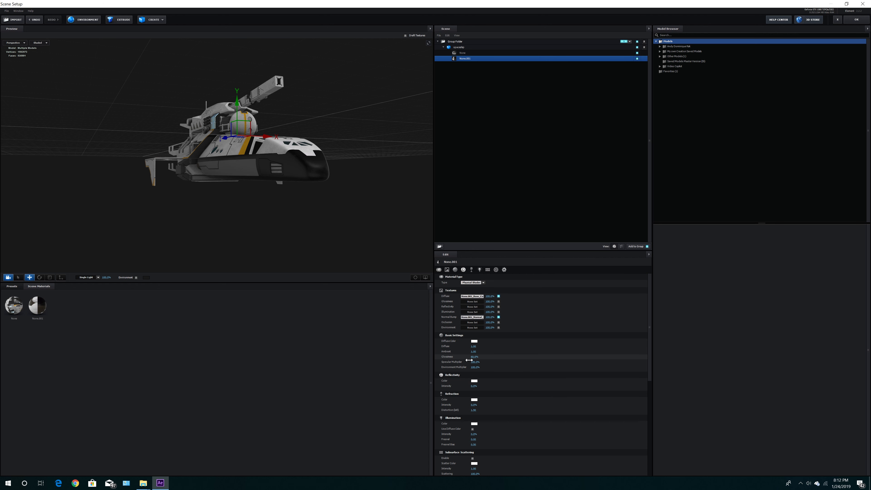
left_click_drag(474, 367, 464, 369)
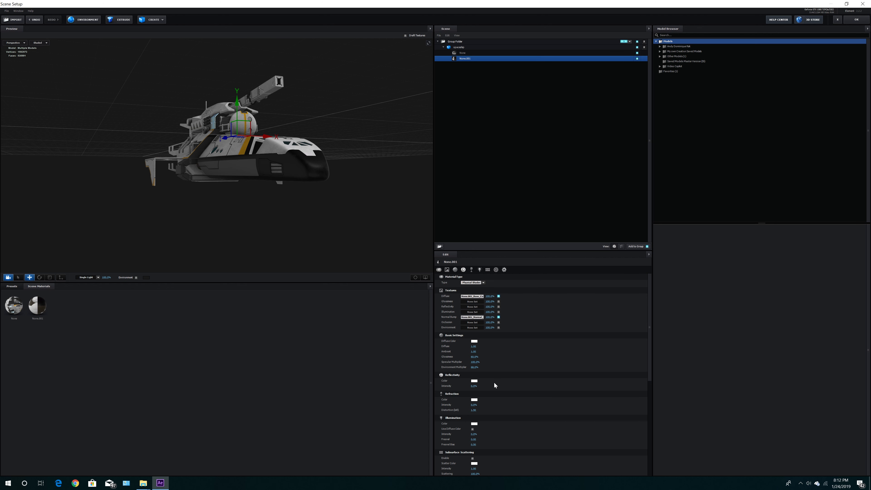
Step: Raise the None.001 material's reflectivity intensity and reduce its glossiness further, checking the hull from both sides
mouse_move(474, 386)
left_mouse_down()
mouse_move(486, 386)
mouse_move(476, 386)
left_mouse_up()
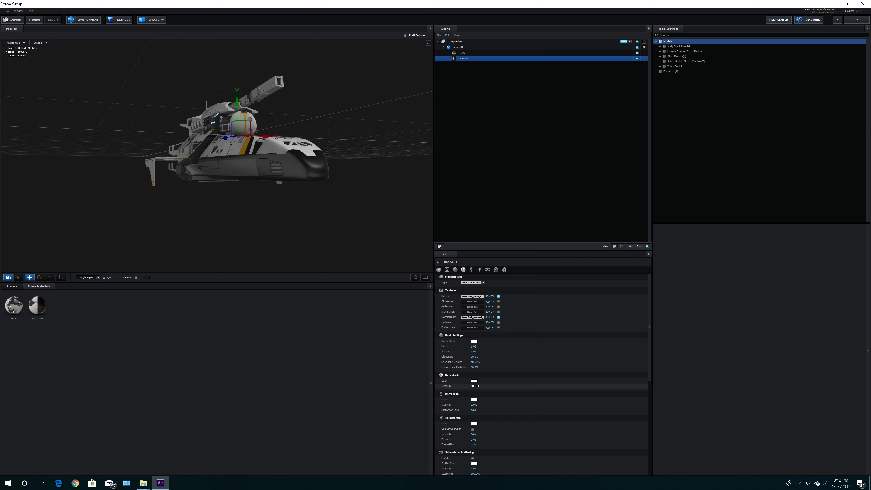
left_click_drag(365, 230, 361, 206)
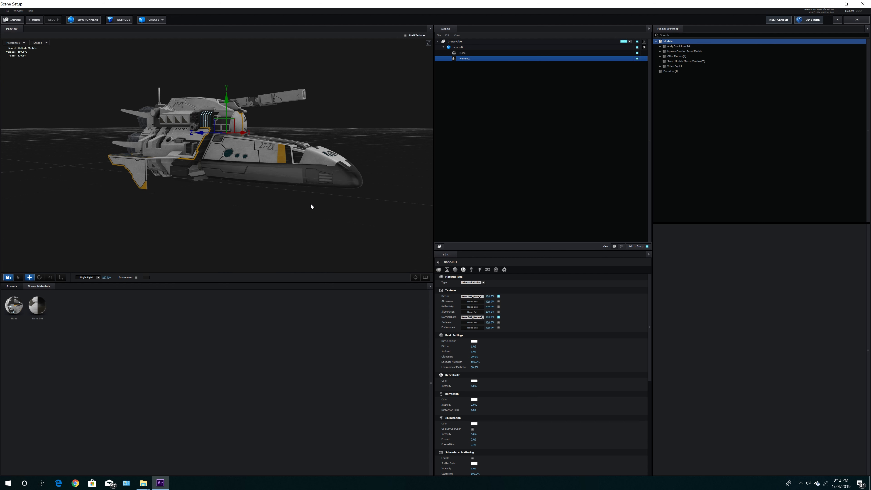
mouse_move(323, 189)
left_mouse_down()
mouse_move(313, 187)
mouse_move(320, 180)
mouse_move(323, 191)
left_mouse_up()
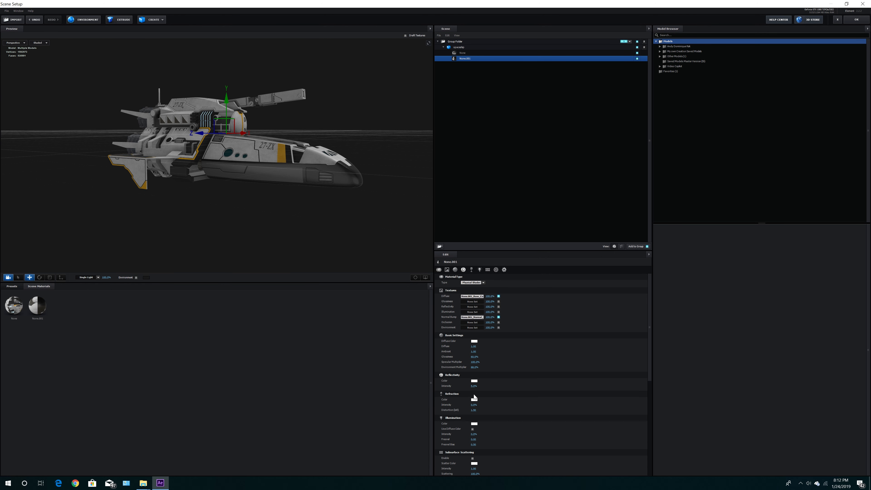
left_click_drag(474, 386, 477, 388)
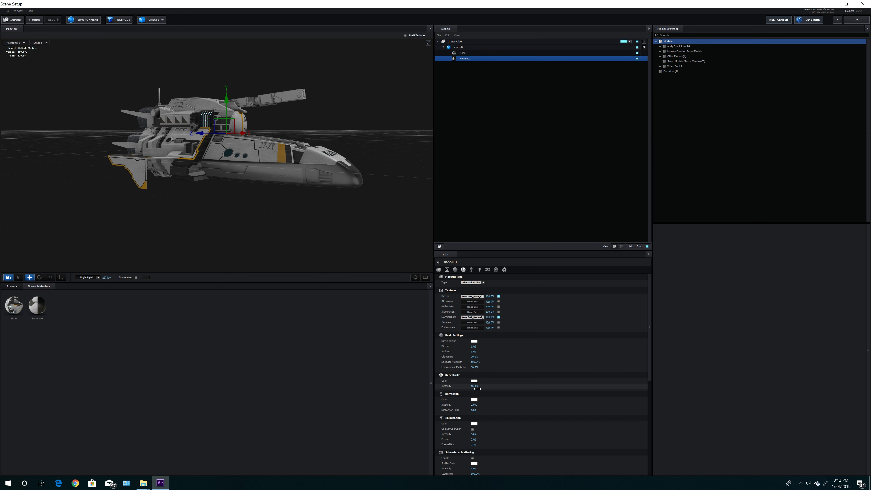
left_click_drag(475, 366, 422, 358)
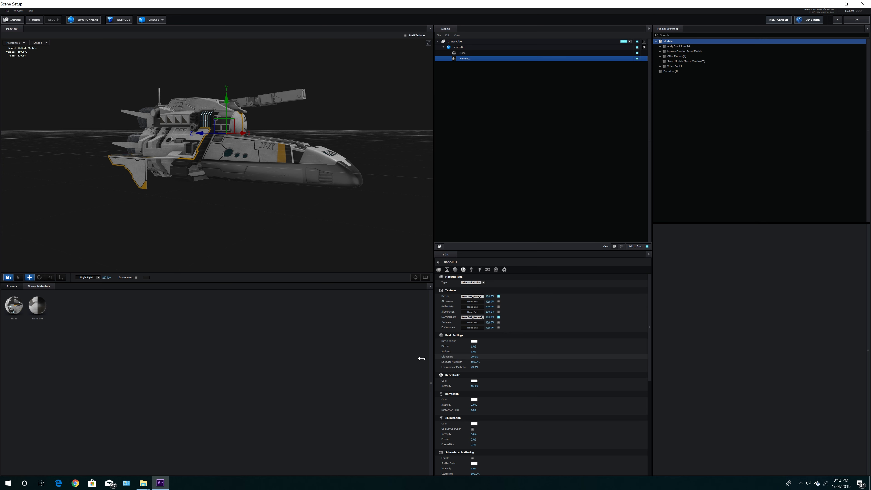
left_click_drag(354, 201, 312, 201)
scroll(313, 200, "up", 3)
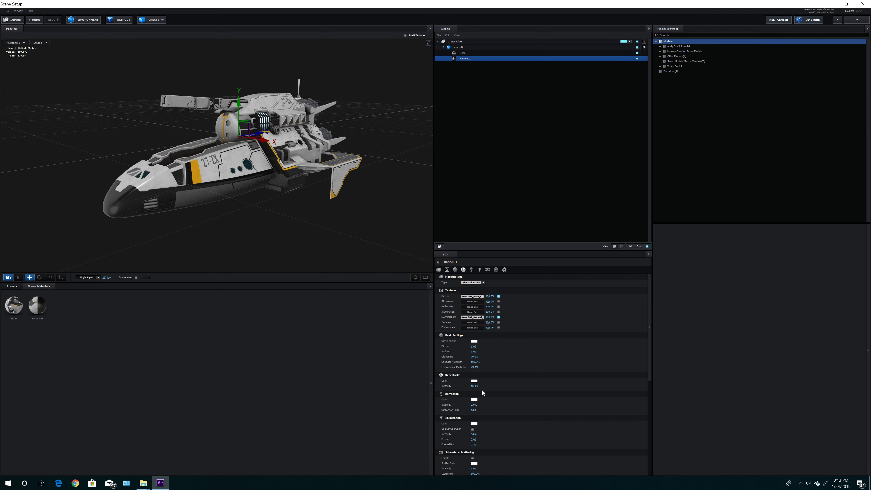
Step: Set the None material's glossiness to 70%, environment multiplier to 45% and reflectivity intensity to 15%, and accept the scene setup
left_click(476, 52)
left_click(476, 357)
type("70")
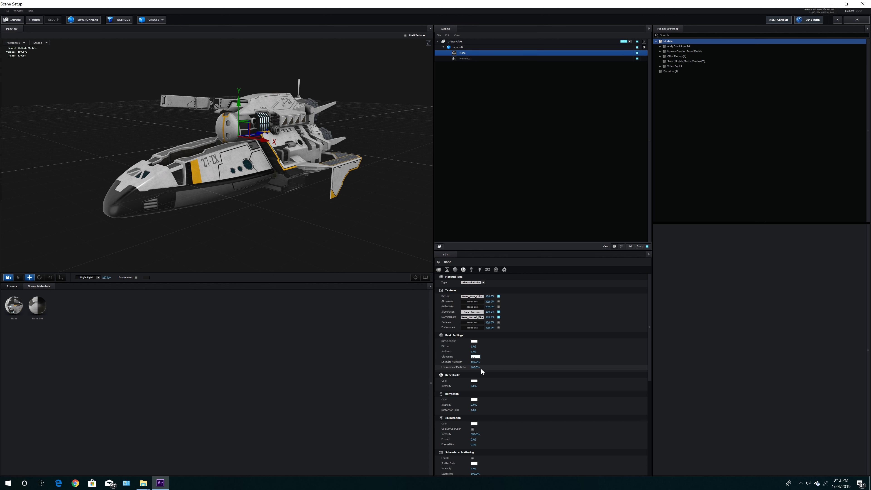
left_click(473, 368)
type("45")
left_click(474, 387)
type("15")
key("Return")
left_click_drag(378, 220, 360, 221)
left_click(860, 21)
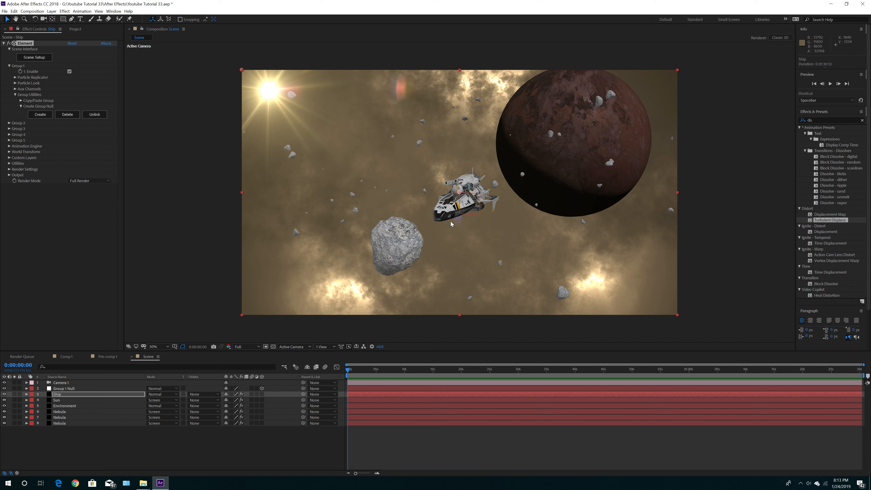
Step: Orbit the camera around the textured ship to view it in the scene, and undo the camera move
left_click(43, 19)
left_click_drag(443, 232, 473, 230)
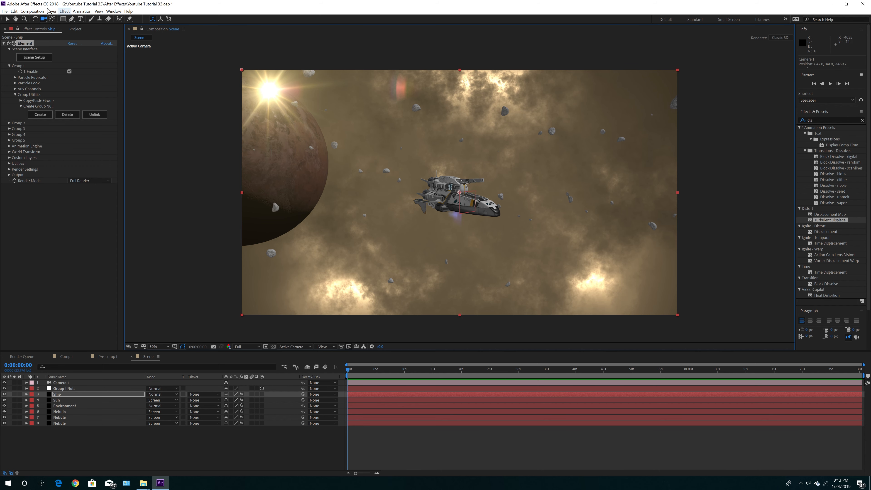
left_click(14, 11)
left_click(17, 19)
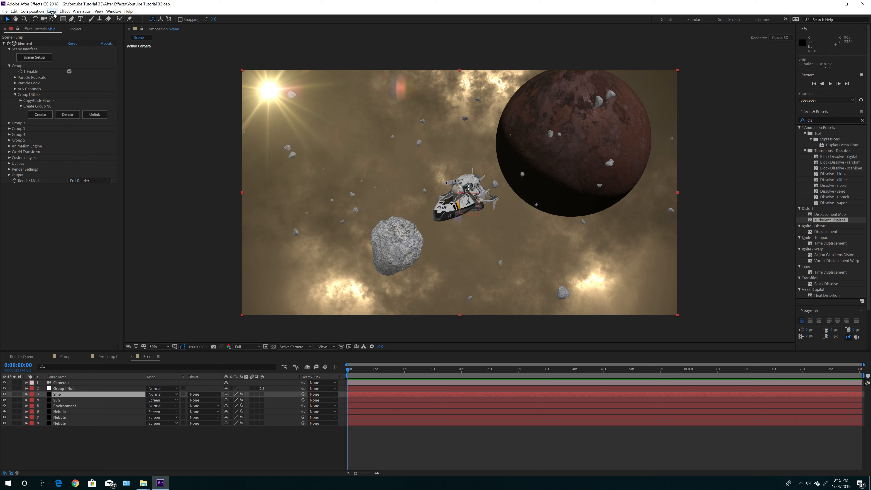
Step: Split the composition viewer into two horizontal views and enlarge the top view around the ship and camera
left_click(329, 347)
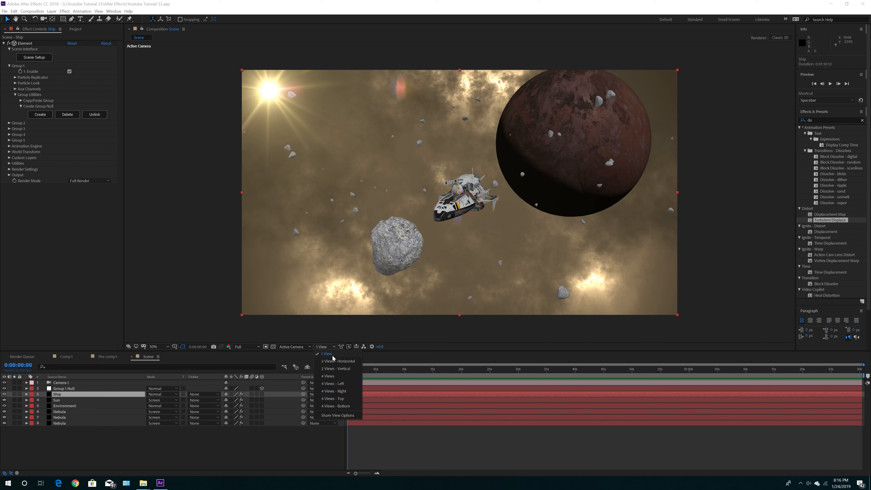
left_click(333, 362)
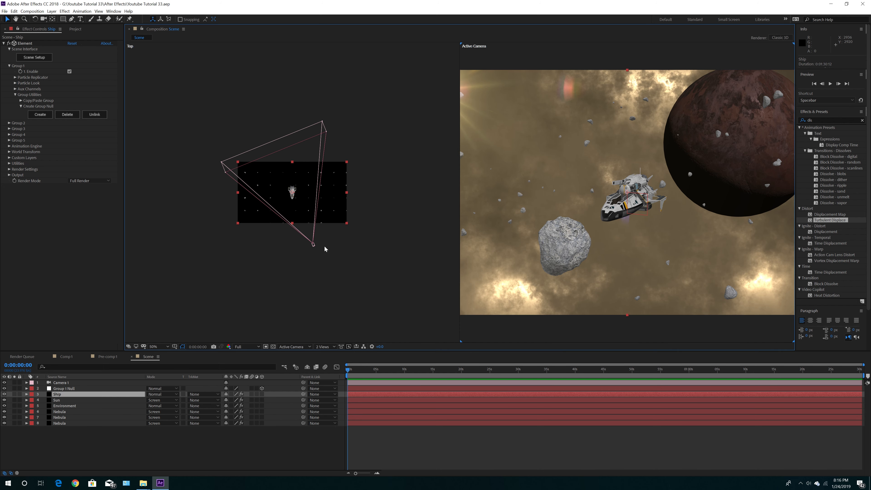
scroll(319, 257, "up", 3)
scroll(320, 260, "down", 2)
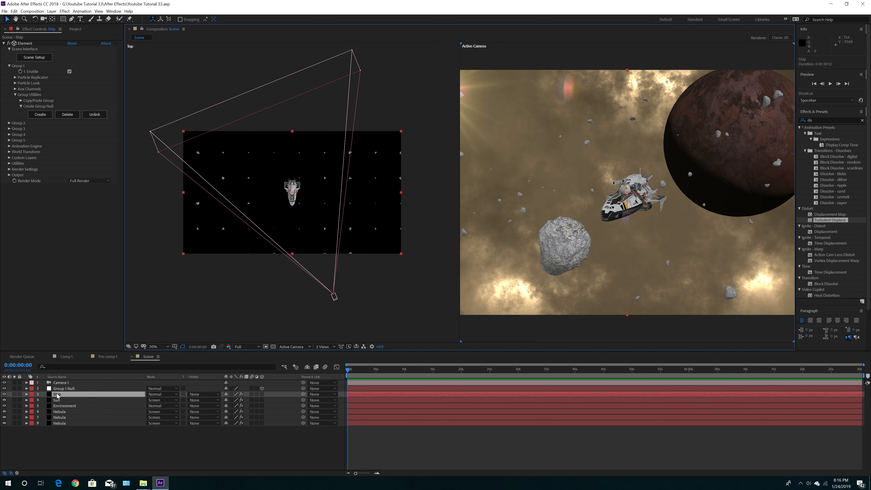
Step: Add a parallel light with shadow casting and move it in the top view to the sun's side of the ship
left_click(51, 11)
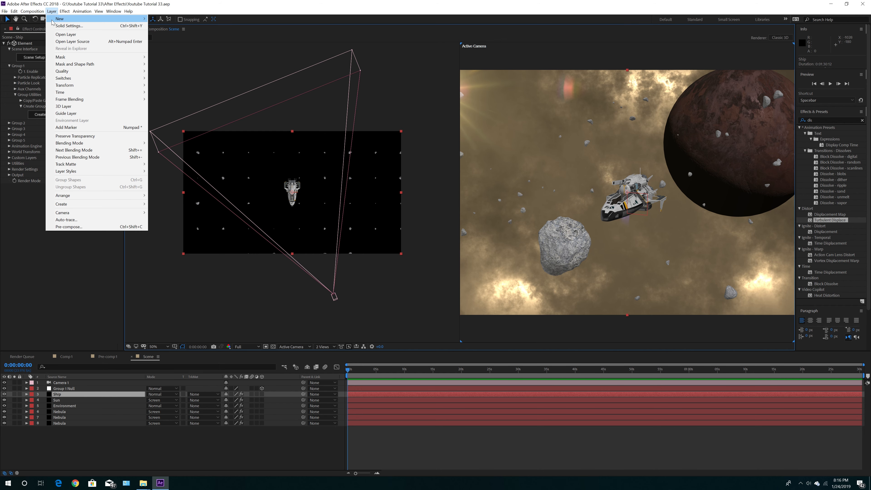
mouse_move(52, 11)
mouse_move(130, 18)
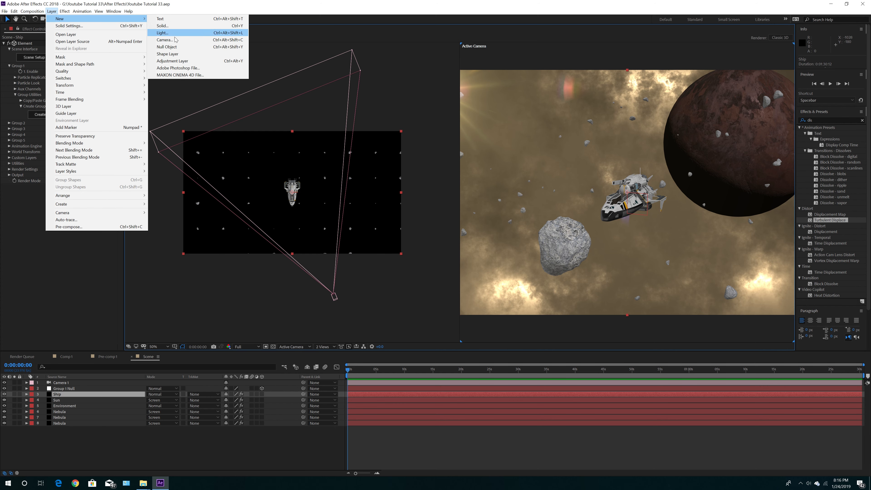
left_click(177, 33)
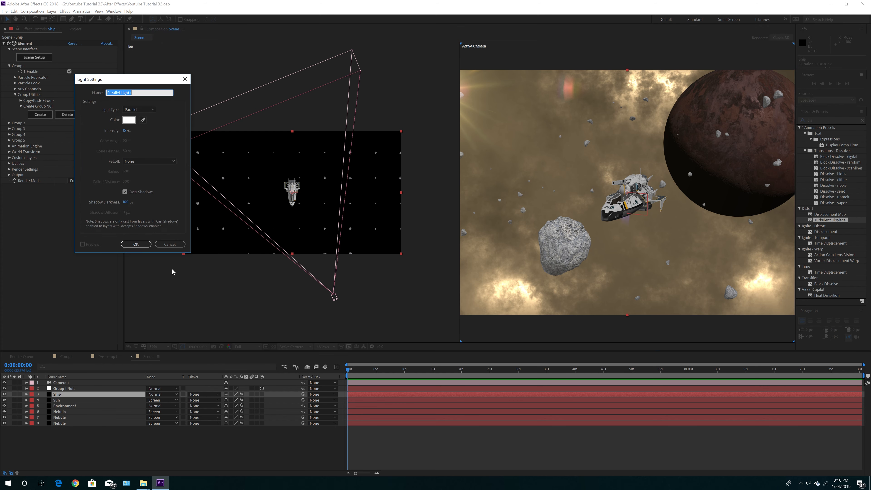
left_click(133, 110)
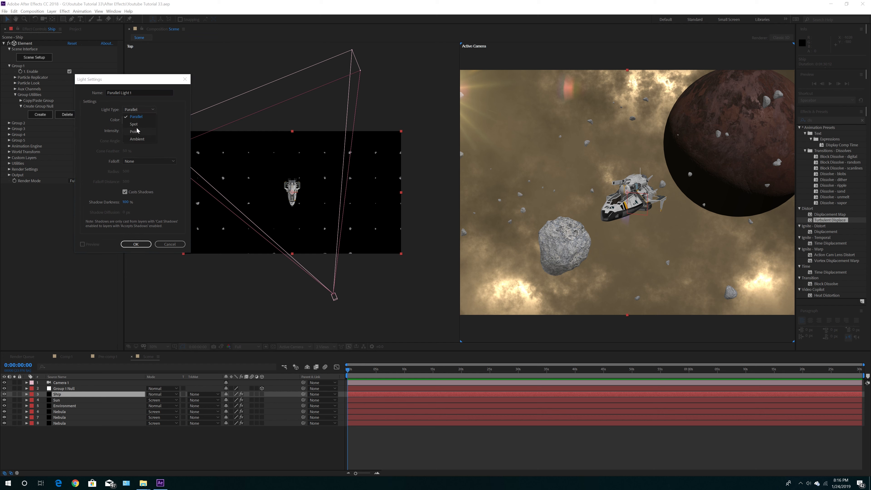
left_click(122, 127)
left_click(124, 130)
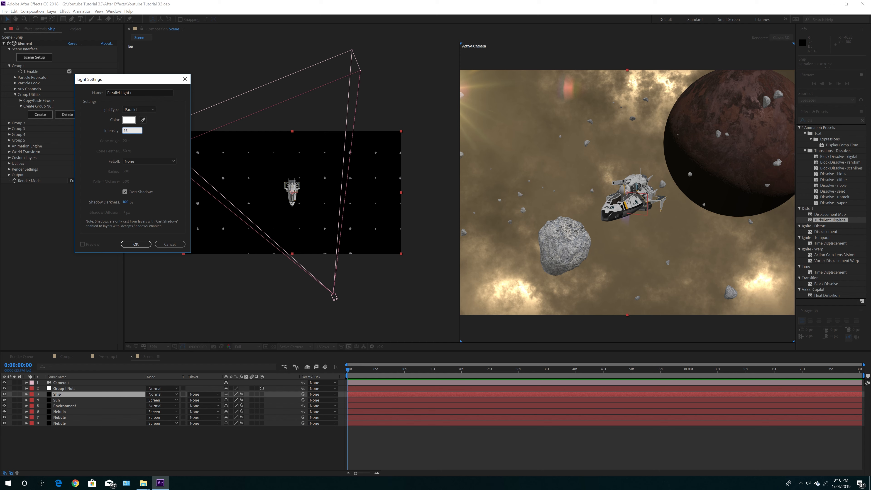
left_click(150, 187)
left_click(136, 243)
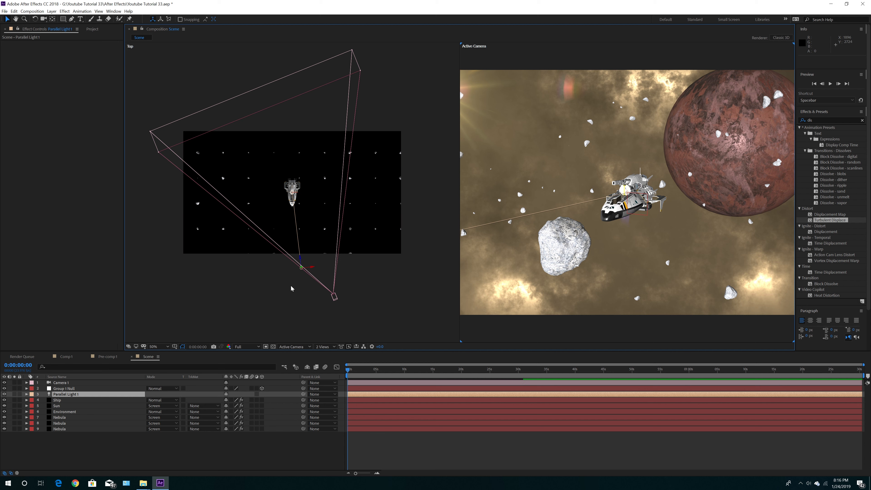
left_click_drag(301, 271, 159, 129)
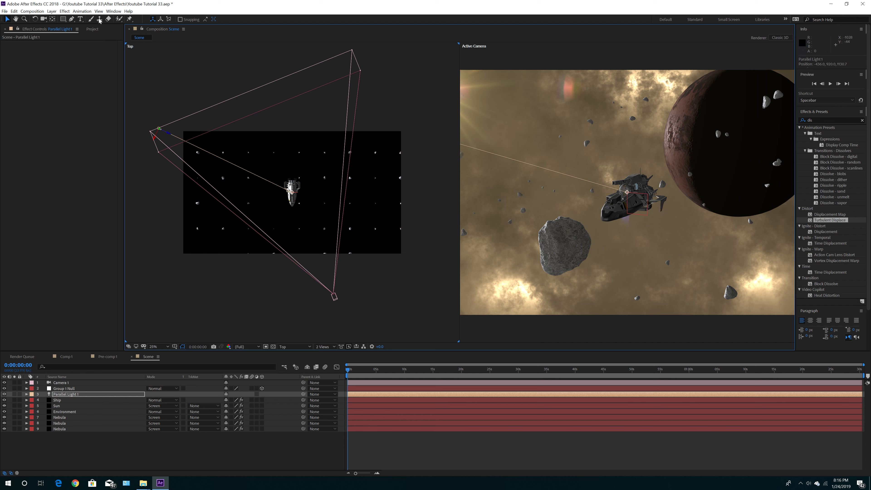
Step: Add a second parallel light with 15% intensity and move it onto the ship in the top view
left_click(52, 11)
mouse_move(134, 20)
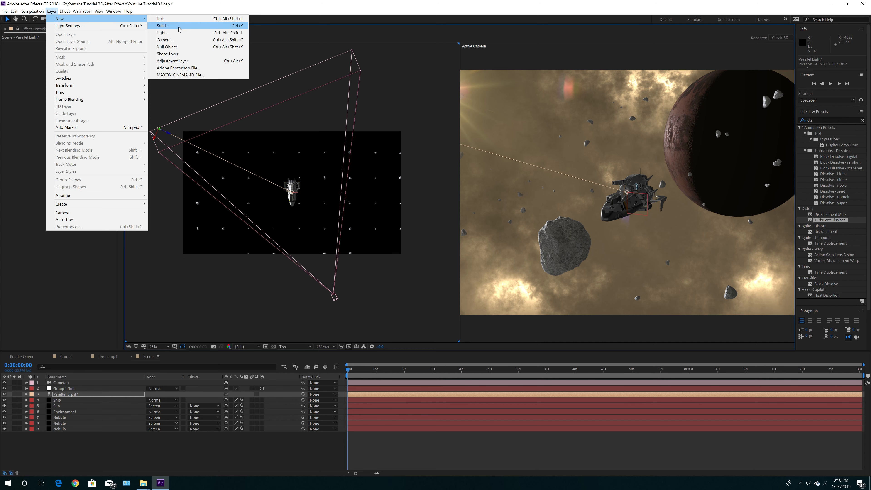
left_click(163, 33)
double_click(126, 131)
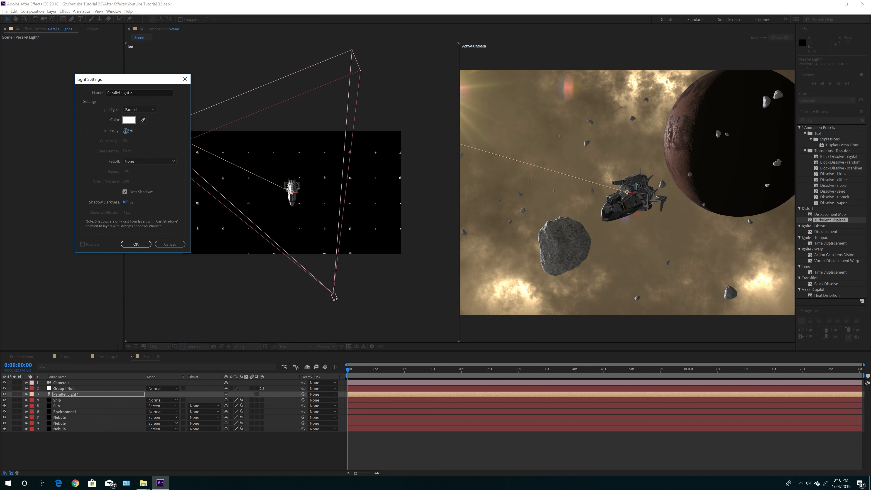
type("15")
left_click(158, 150)
left_click(136, 245)
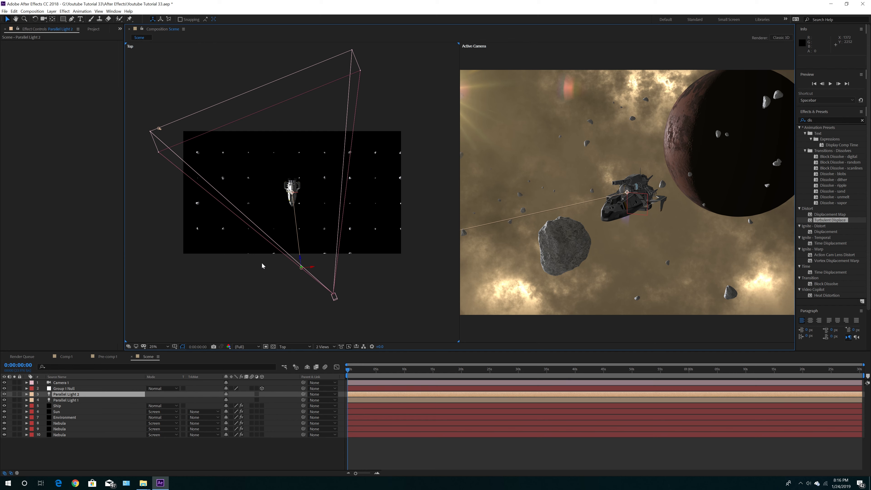
left_click_drag(301, 271, 292, 194)
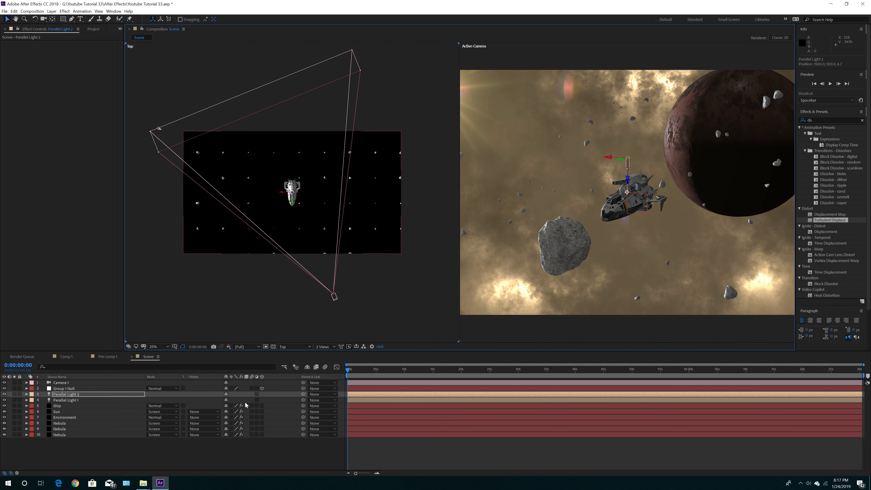
Step: Add an ambient light with 5% intensity and return the composition viewer to a single view
left_click(51, 11)
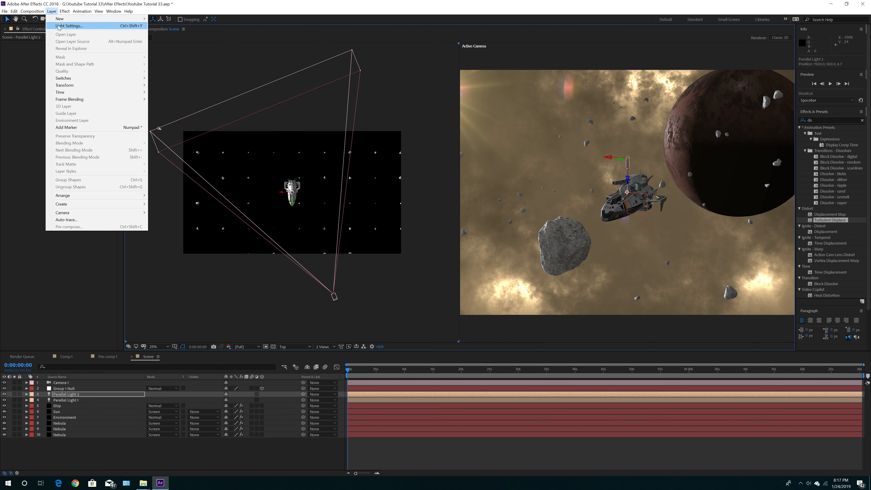
mouse_move(60, 21)
left_click(163, 33)
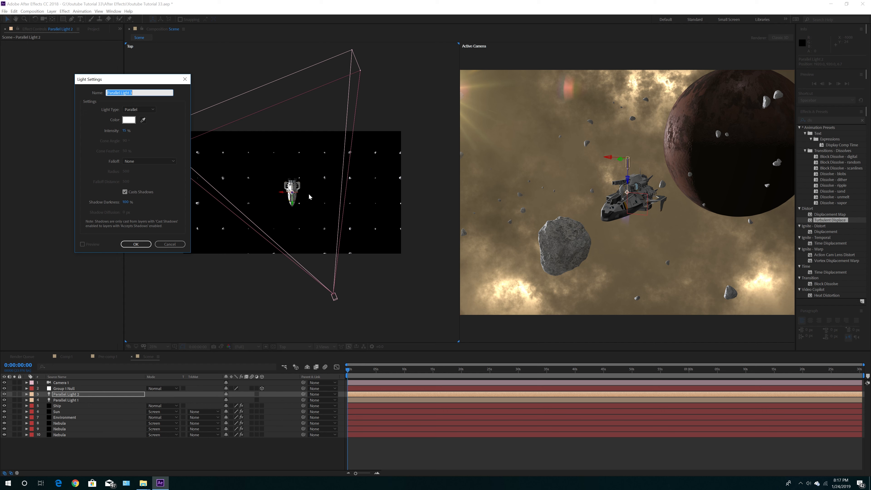
left_click(139, 109)
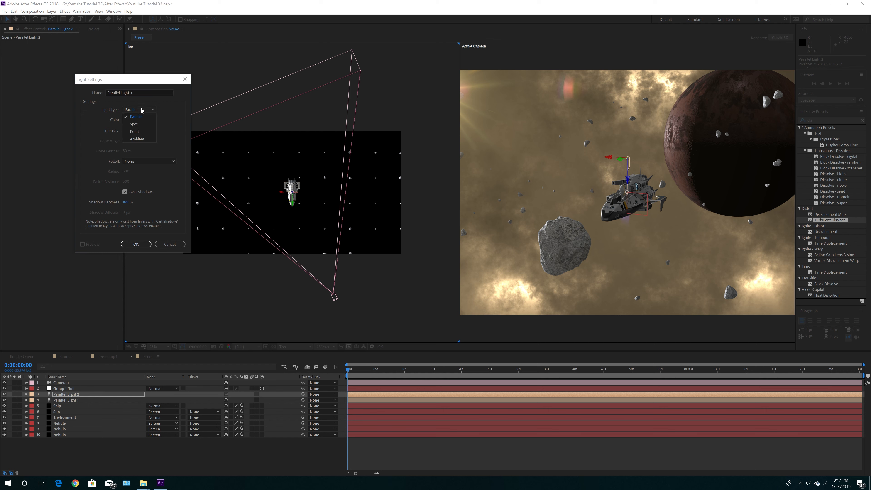
left_click(140, 139)
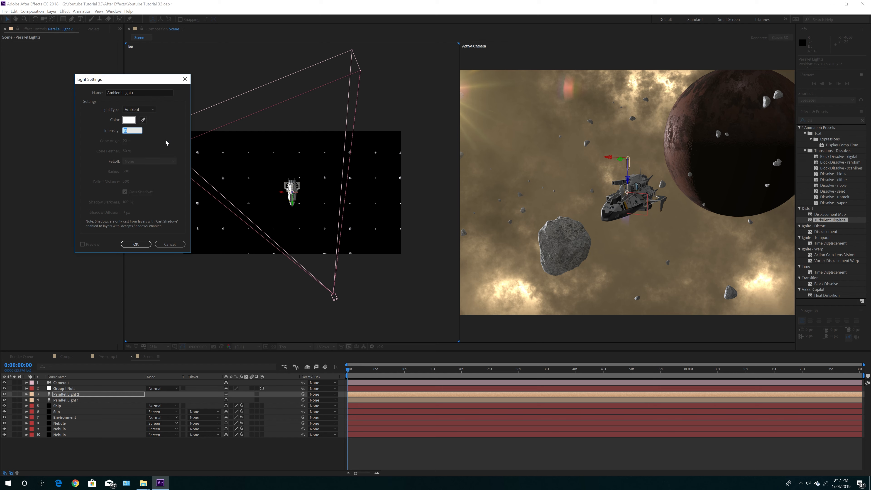
type("5")
left_click(142, 244)
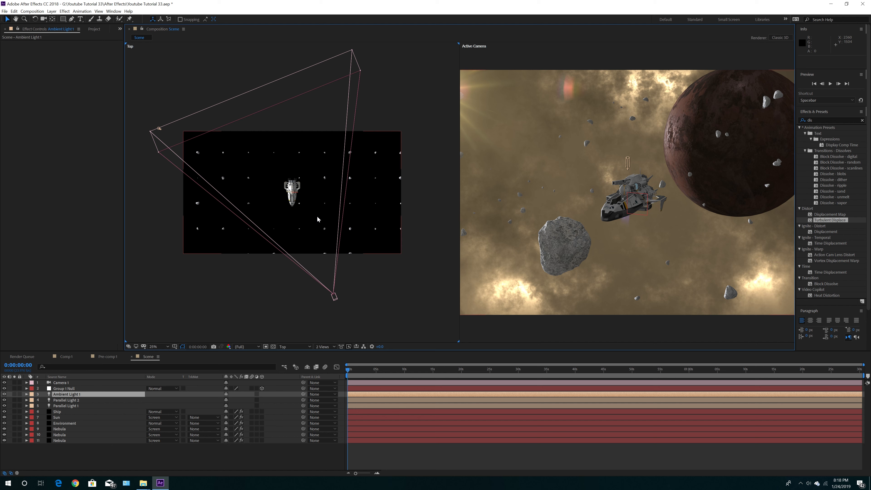
left_click(324, 346)
left_click(330, 357)
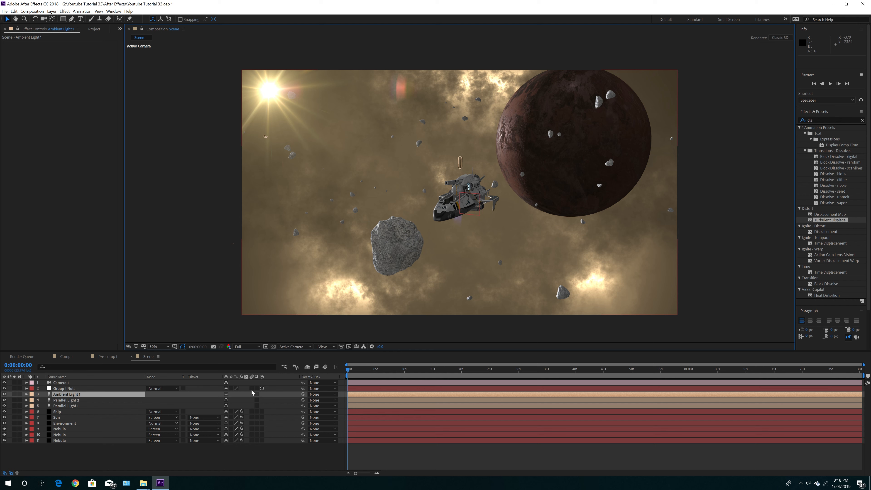
Step: Apply the Curves effect to the Ship layer and shape its RGB curve into a contrast-boosting S
left_click(818, 120)
double_click(818, 119)
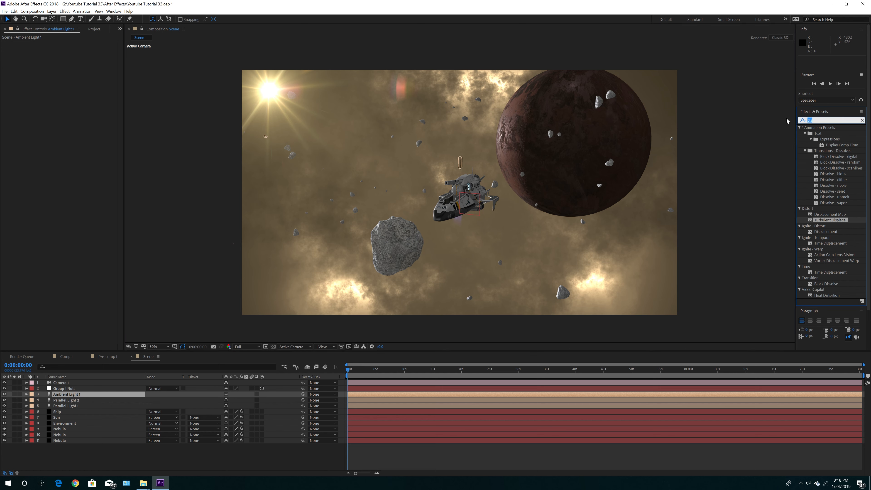
type("Curve")
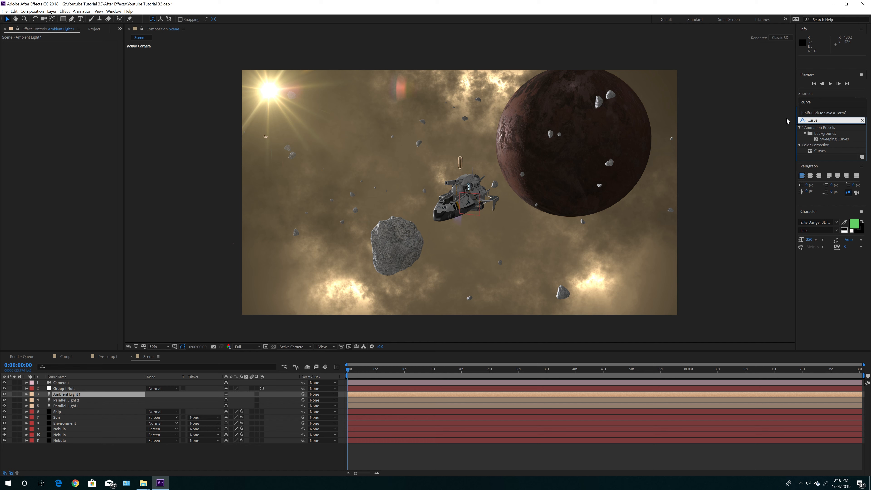
left_click(830, 160)
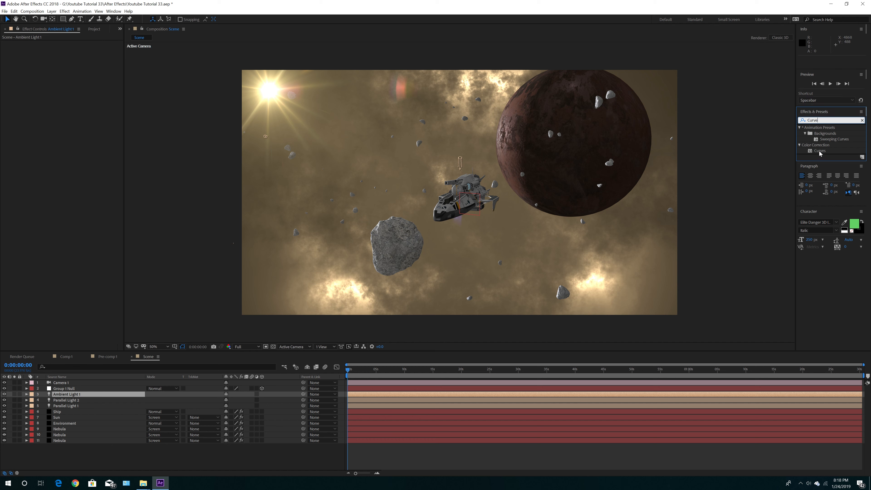
left_click_drag(819, 152, 81, 411)
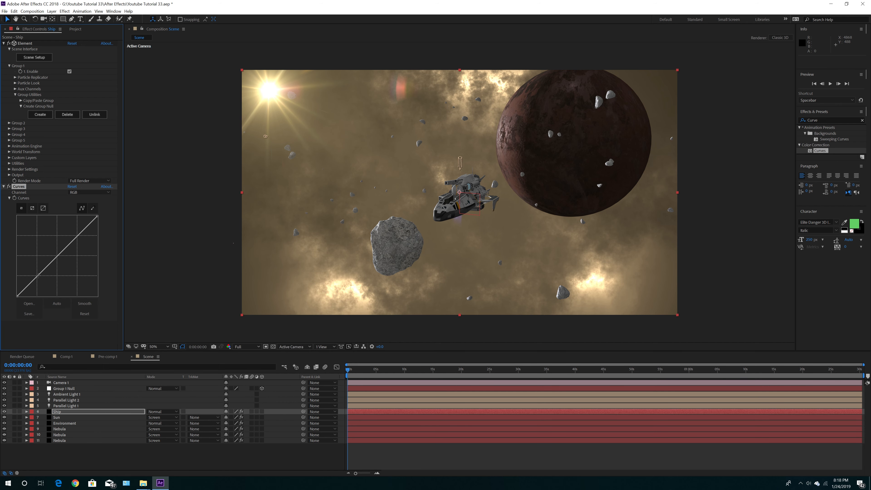
left_click_drag(36, 275, 74, 228)
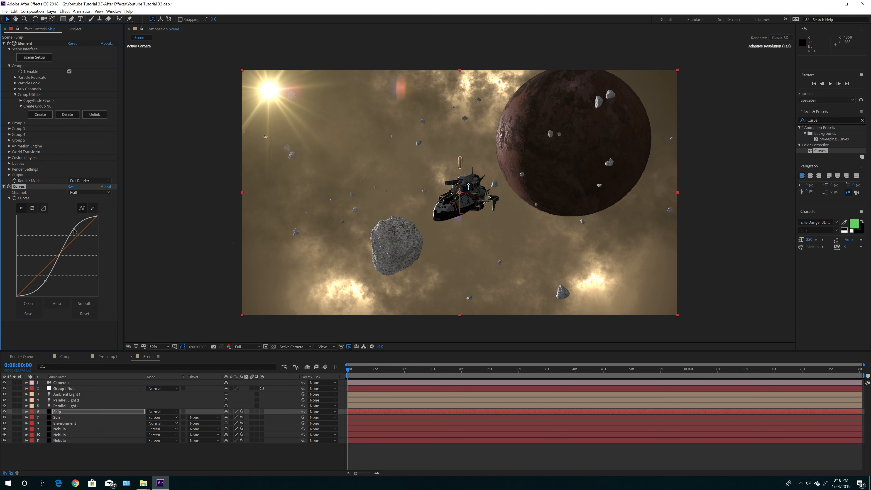
mouse_move(47, 282)
left_mouse_down()
mouse_move(49, 290)
mouse_move(47, 277)
left_mouse_up()
left_click(198, 267)
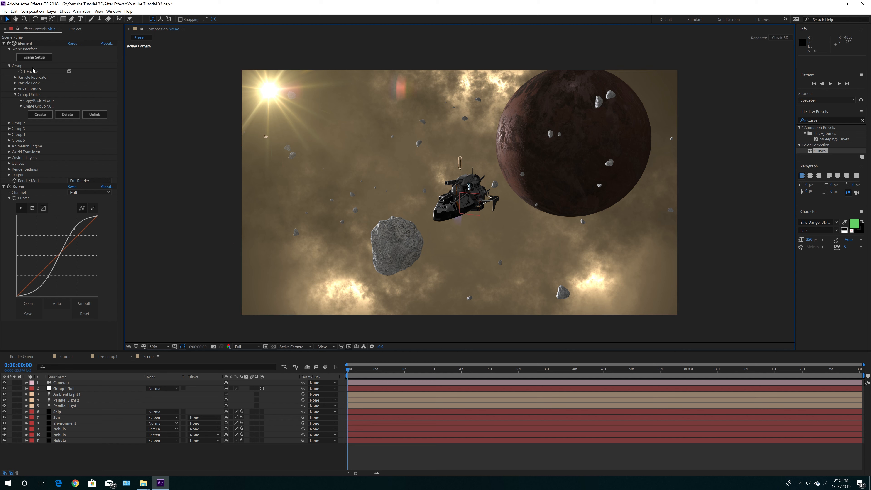
Step: Move the Group 1 Null layer directly above Ship, and adjust its Y and Z rotation to turn and bank the ship
left_click(70, 389)
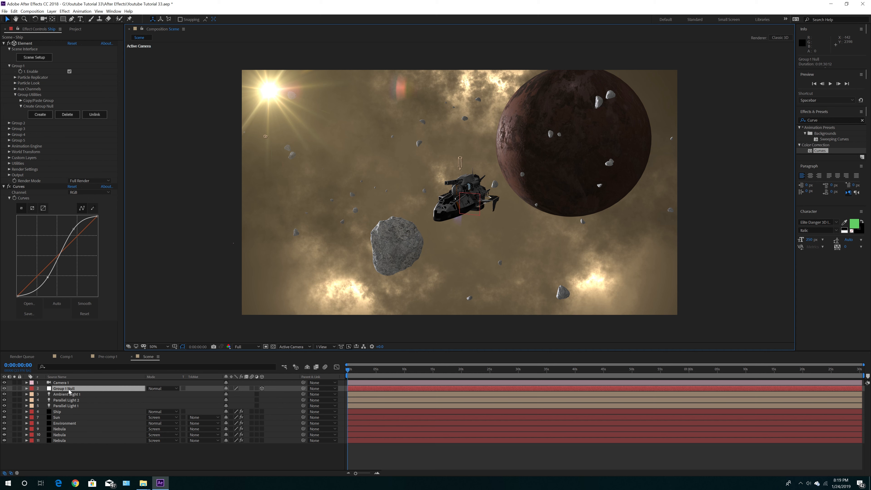
left_click_drag(70, 389, 72, 410)
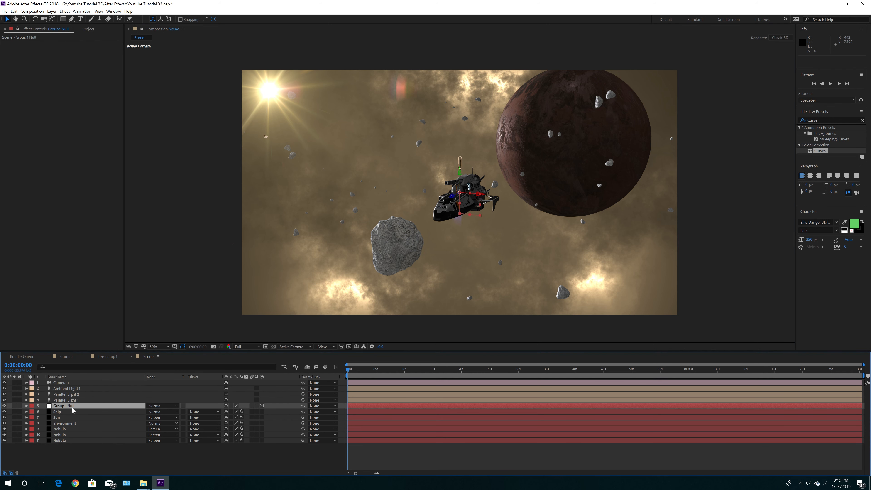
left_click(27, 405)
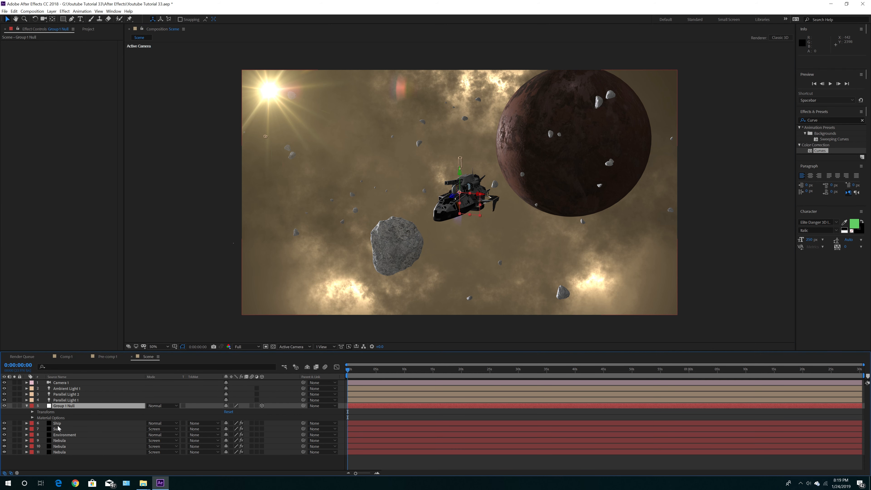
left_click(32, 411)
left_click_drag(230, 446, 229, 448)
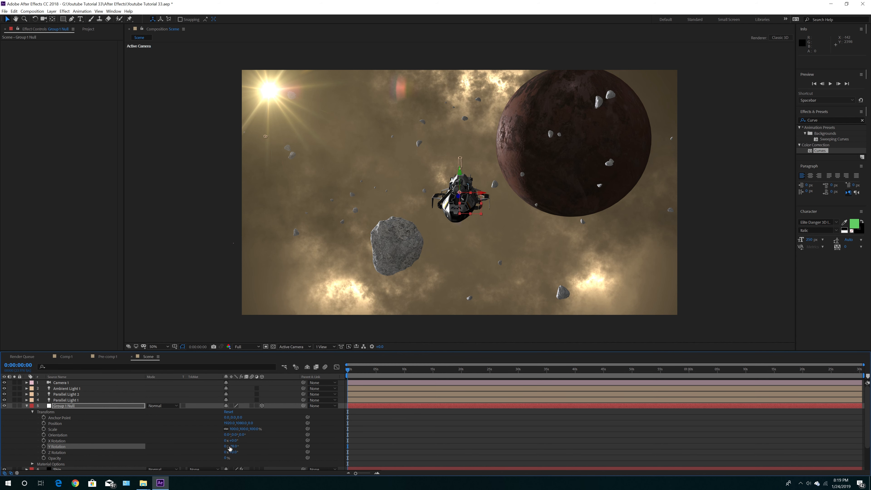
left_click_drag(234, 453, 240, 454)
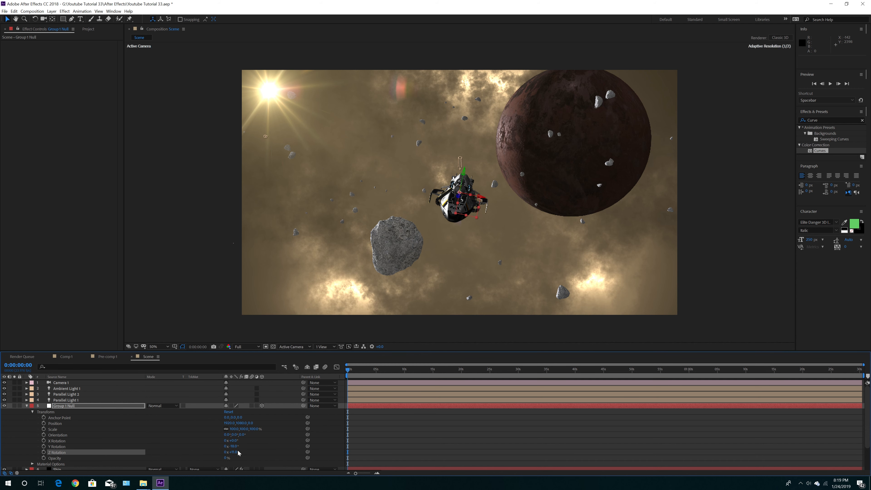
left_click(27, 406)
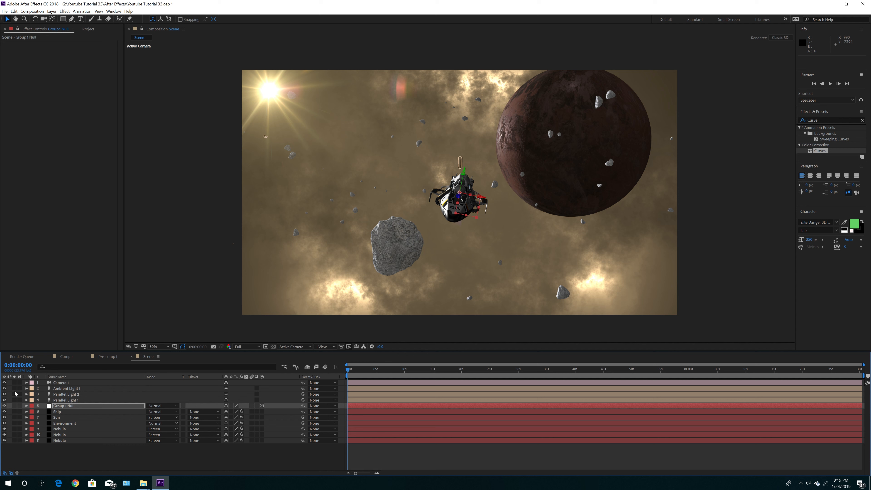
Step: Compare the scene with Ambient Light 1 and Parallel Light 2 off and on, and slightly deepen the shadows in the Ship layer's curve
left_click(4, 394)
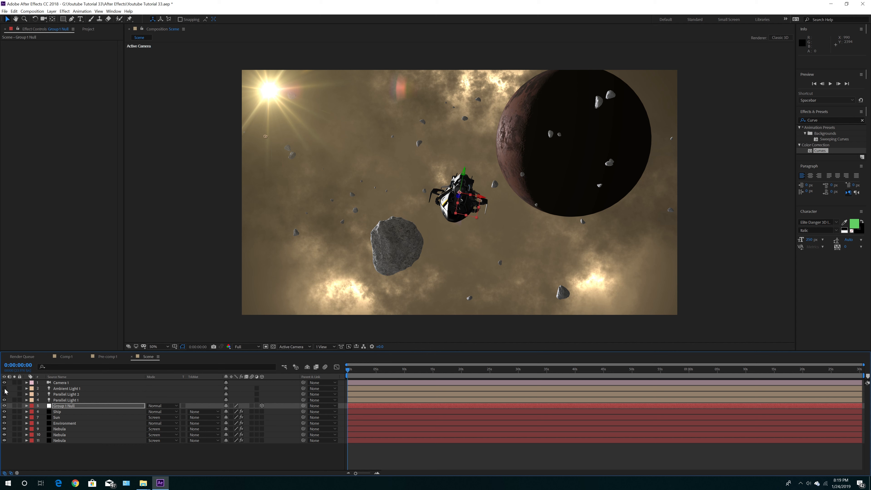
left_click_drag(5, 391, 5, 394)
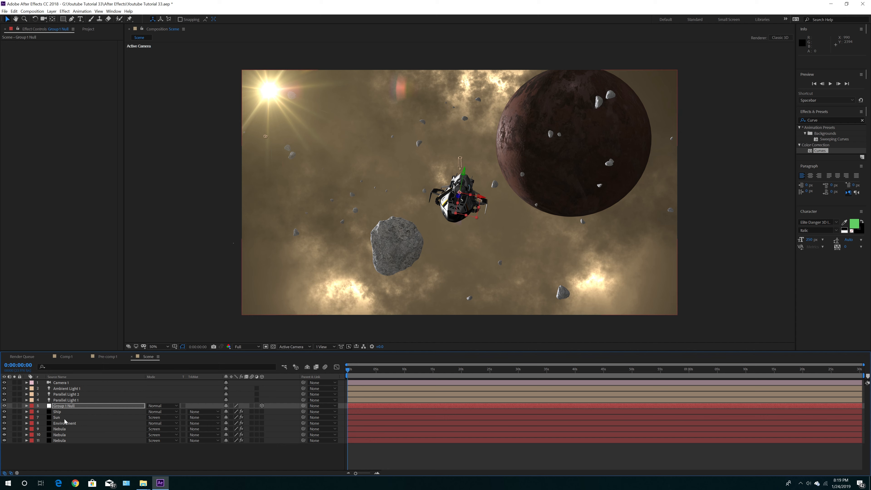
left_click(58, 411)
left_click_drag(48, 277, 52, 276)
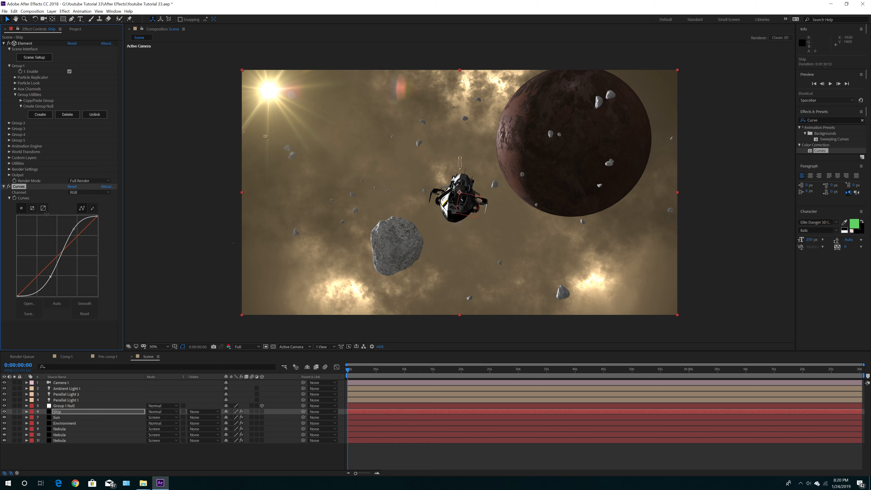
Step: Apply the Curves effect to the Environment layer and darken the planet and asteroids with a stronger contrast curve
left_click_drag(819, 151, 84, 420)
left_click_drag(83, 423, 81, 423)
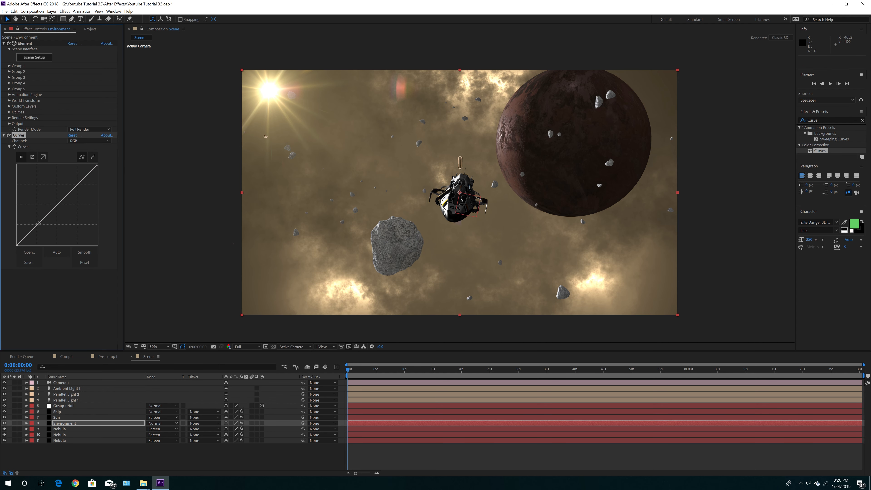
Step: Apply an S-shaped Curves adjustment to the upper Nebula layer and copy it to the other two Nebula layers
left_click(63, 430)
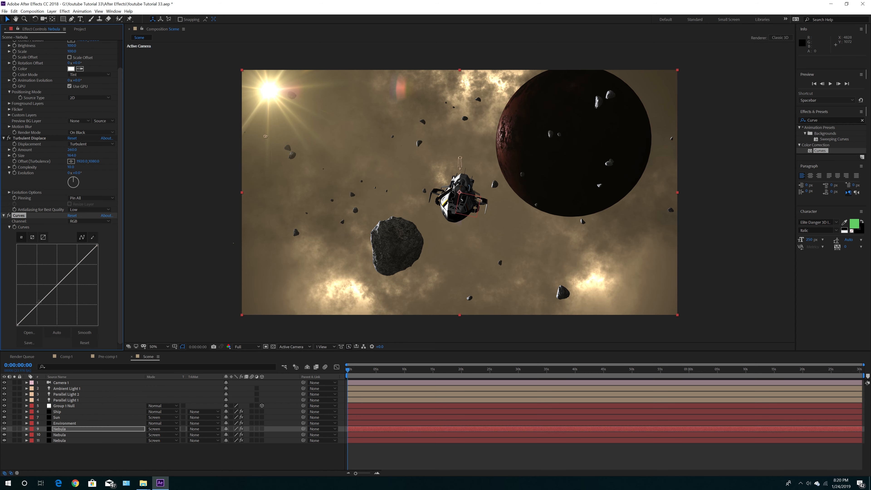
left_click(65, 434)
left_click(65, 440, "shift")
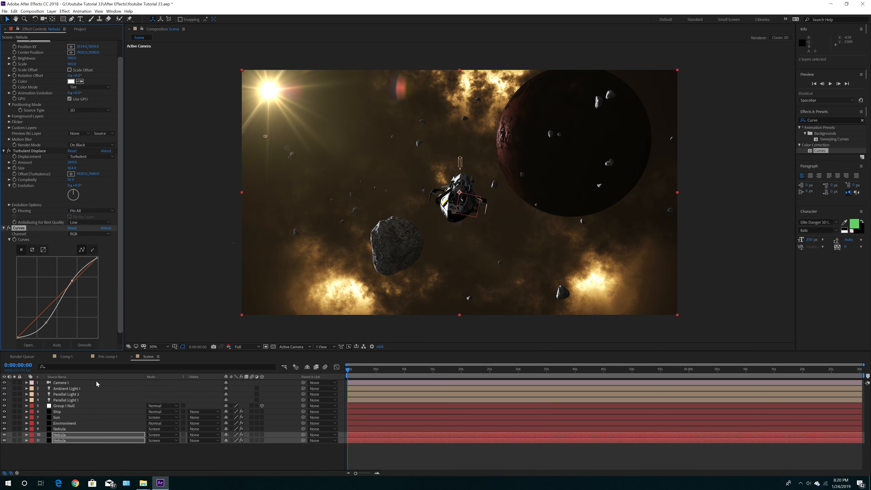
Step: Pull down the shadow point of the Environment layer's curve to darken the planet and asteroids much more strongly
left_click(60, 429)
key("ctrl+Up")
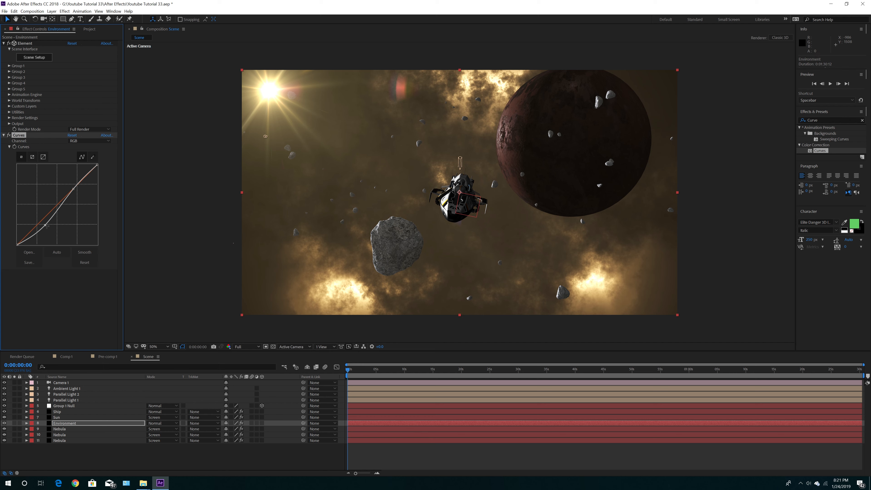
left_click_drag(45, 225, 55, 230)
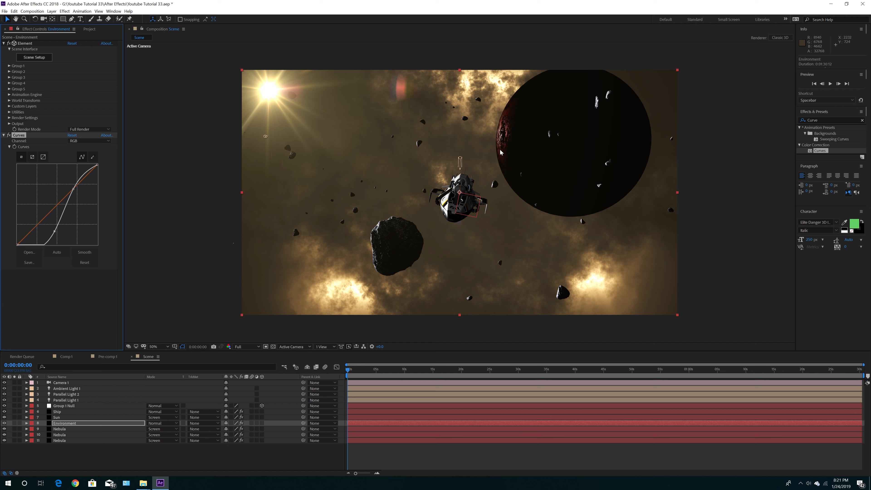
Step: Duplicate the Environment layer and disable Element's Group 2 in the lower copy
left_click(63, 425)
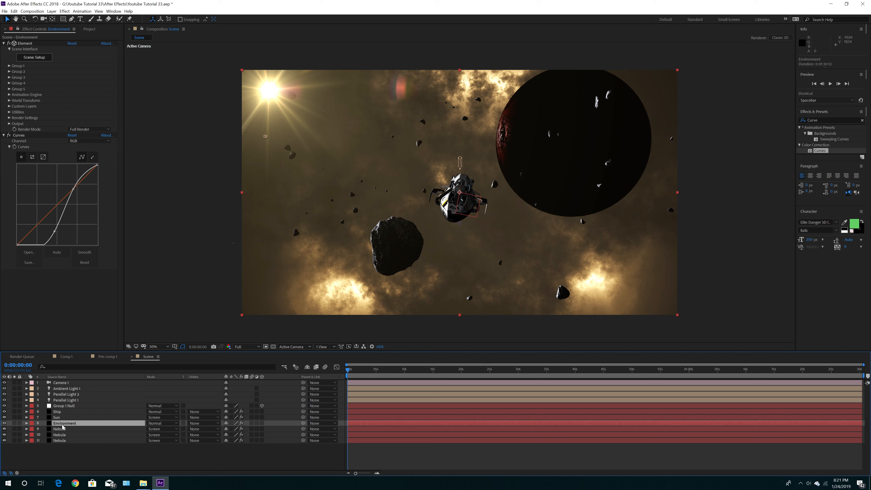
key("ctrl+d")
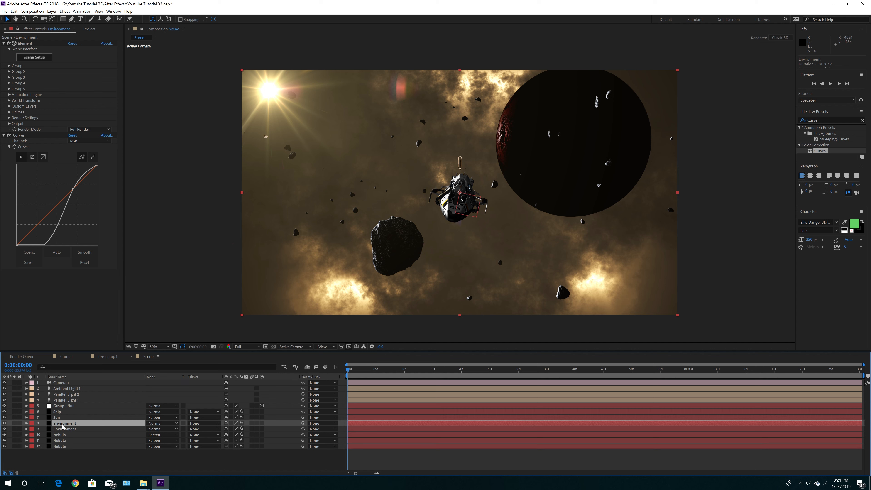
left_click(64, 429)
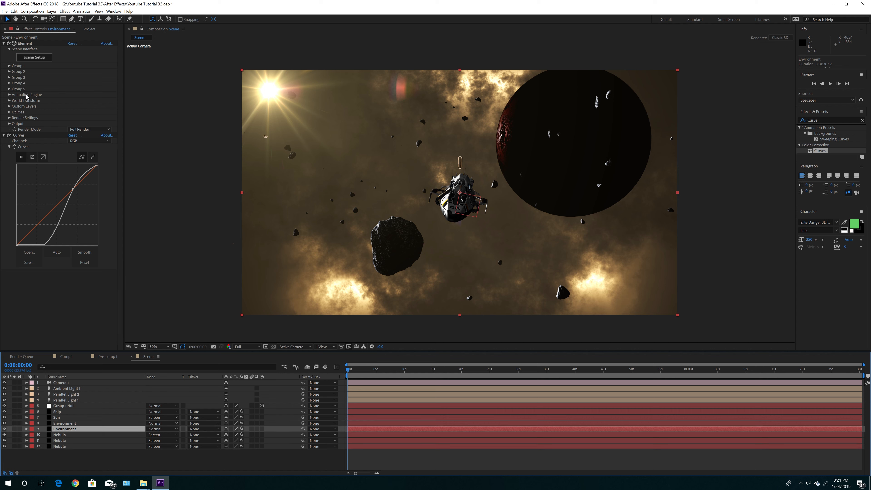
left_click(9, 71)
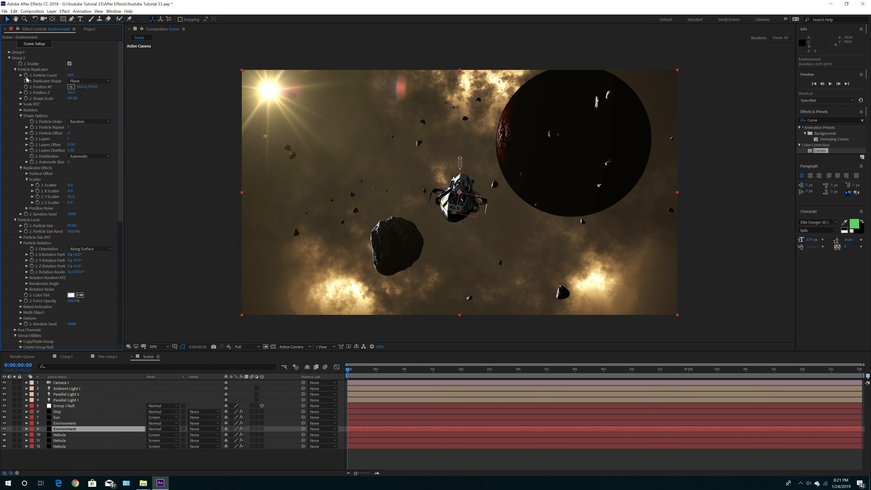
left_click(69, 63)
left_click(10, 58)
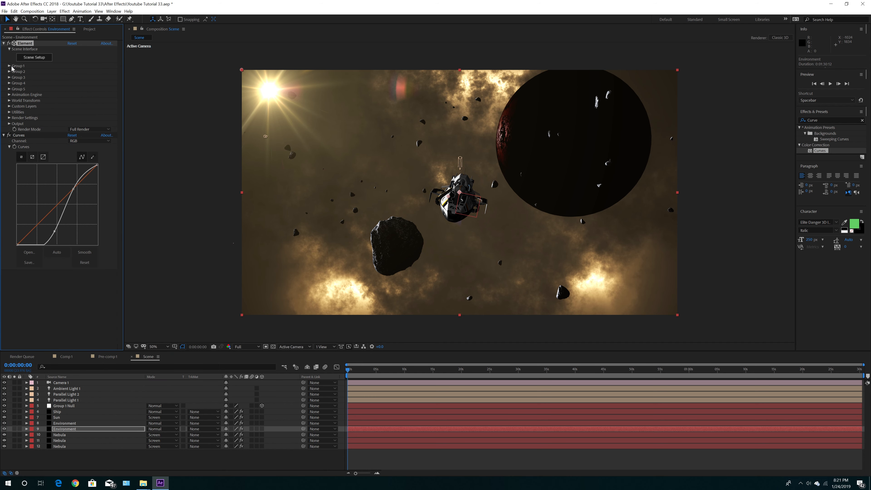
Step: Disable Element's Group 1 in the upper Environment copy and slightly soften the shadows in its curve
left_click(63, 424)
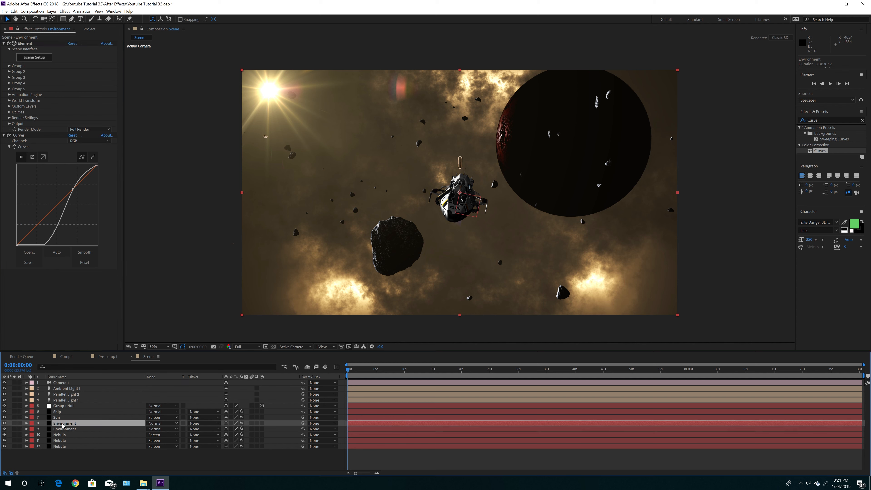
left_click(9, 66)
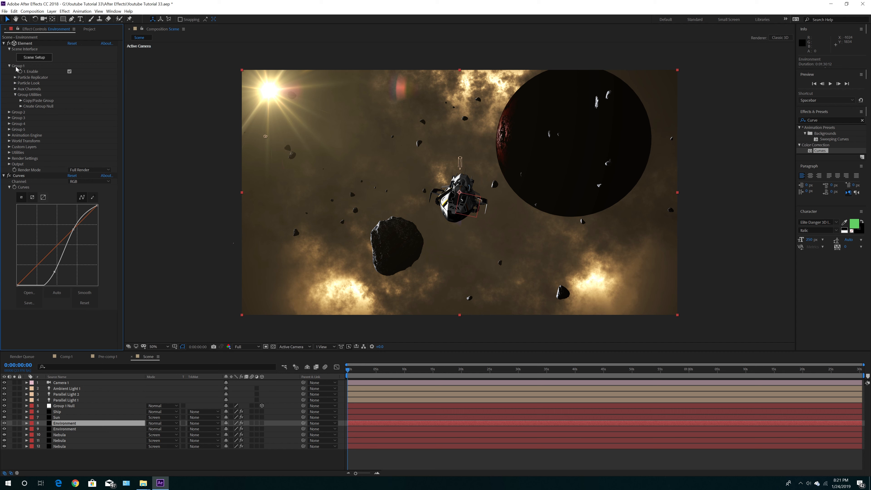
left_click(69, 71)
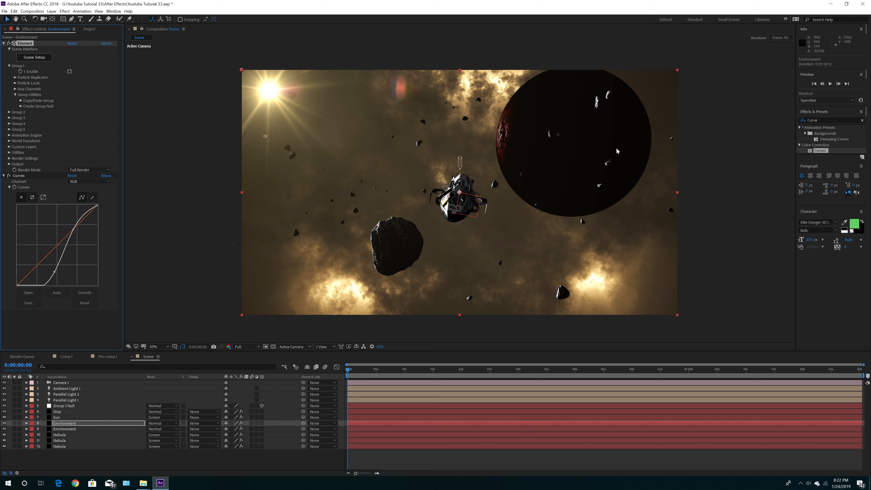
mouse_move(54, 271)
left_mouse_down()
mouse_move(51, 254)
mouse_move(52, 270)
mouse_move(59, 263)
left_mouse_up()
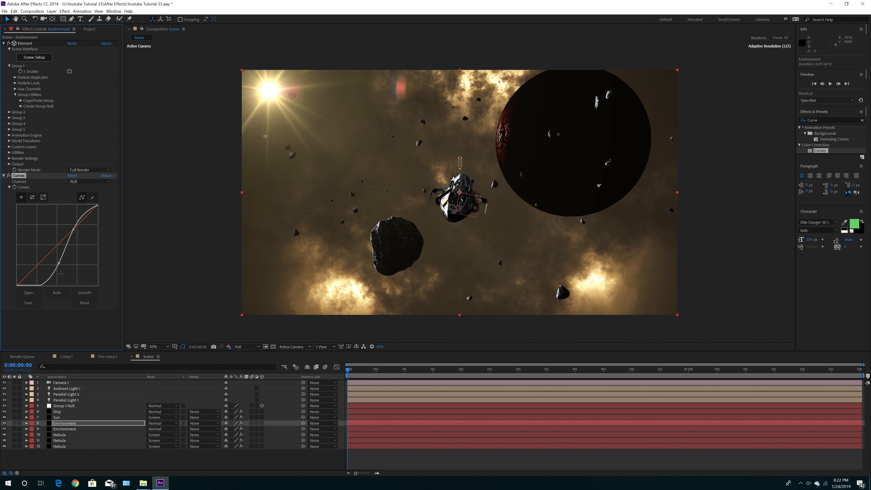
Step: Relax the lower Environment copy's curve to a gentler contrast so the planet's dark side brightens
left_click(62, 429)
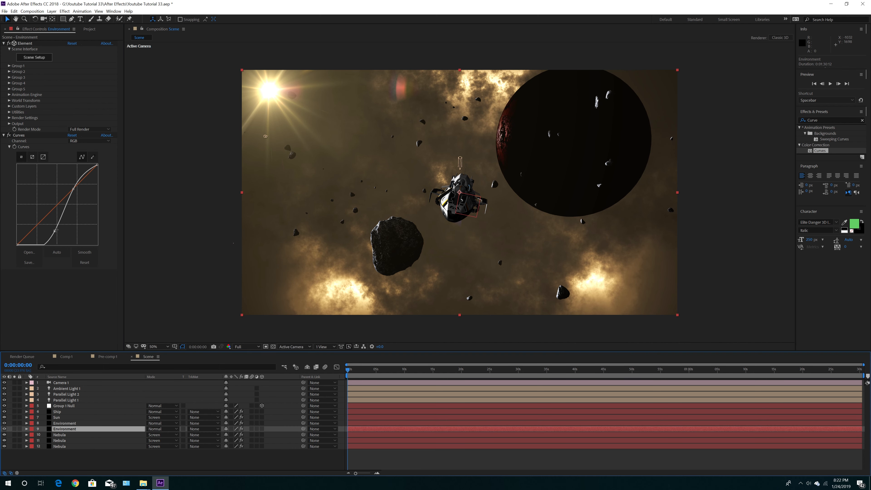
left_click_drag(59, 229, 53, 221)
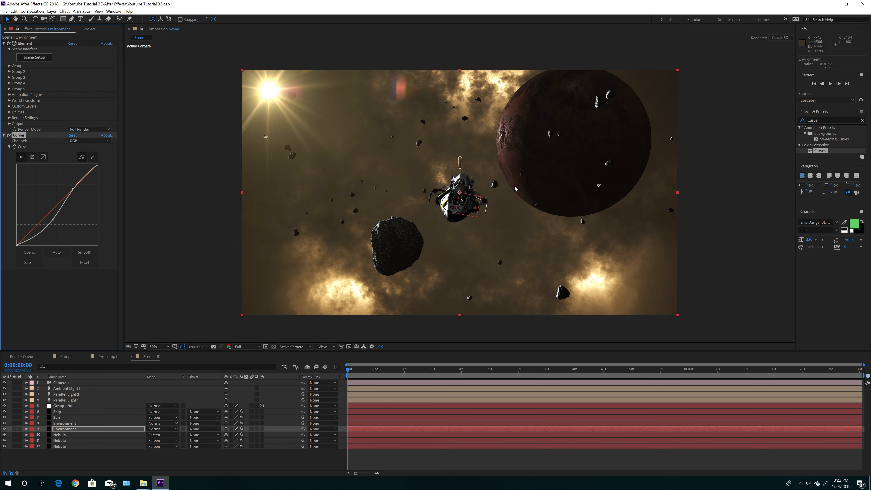
left_click(58, 425)
Step: Rename the lower Environment copy as Planet and the upper one as Ateroids
left_click(59, 429)
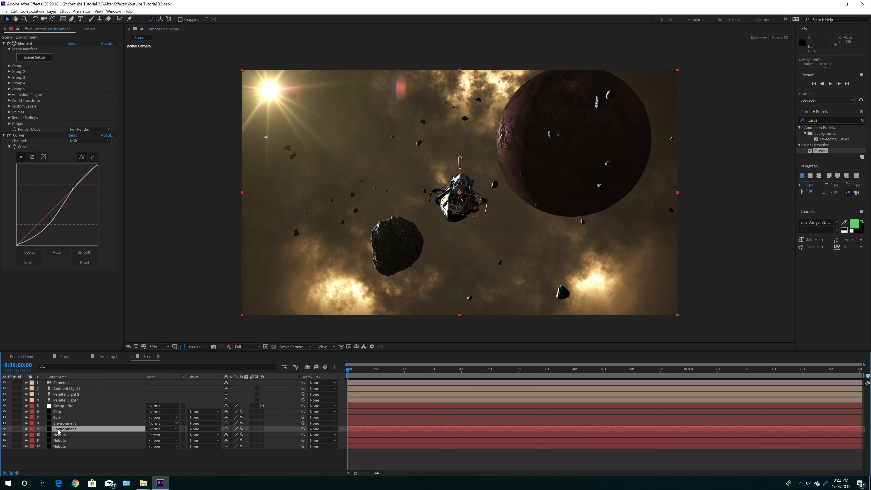
key("Return")
type("earth")
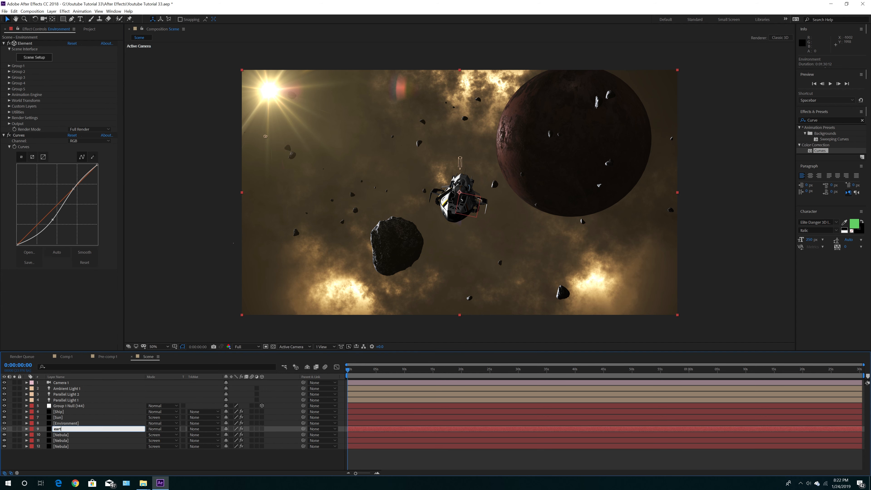
key("BackSpace")
key("BackSpace")
key("BackSpace")
type("Planet")
key("Return")
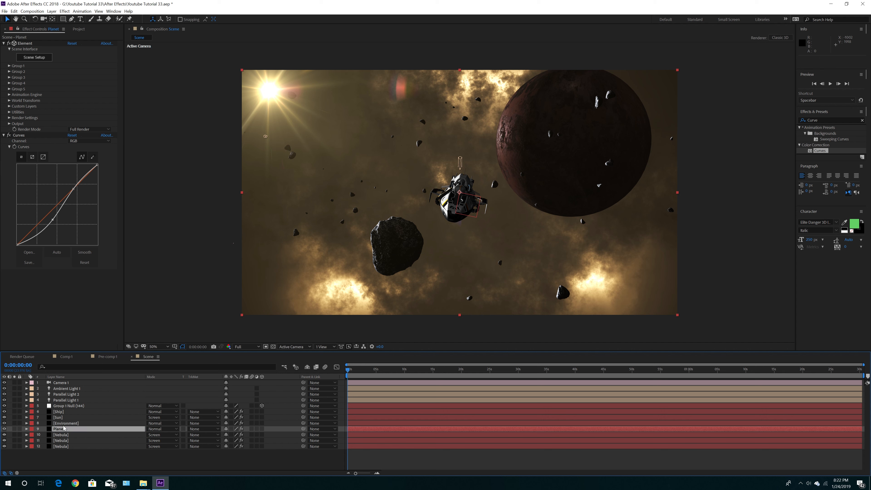
left_click(64, 425)
key("Return")
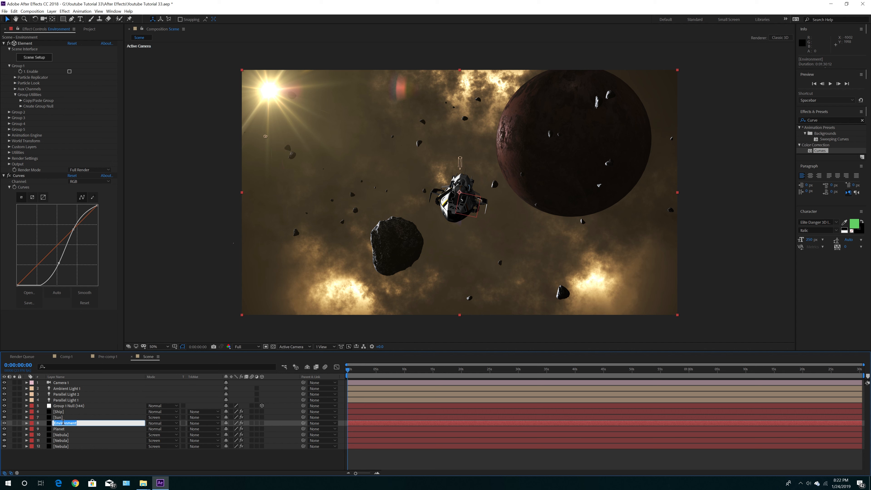
type("Ateroids")
key("Return")
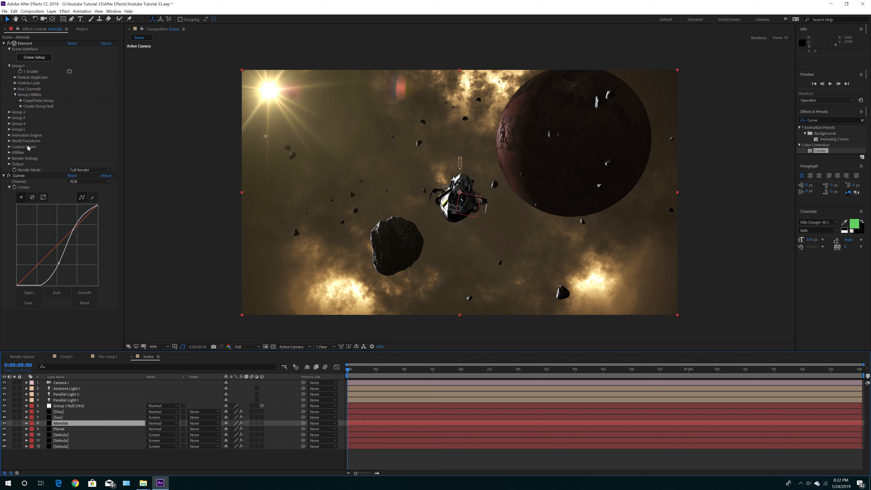
Step: Enable Ambient Occlusion in the Ship layer's Element render settings and raise its SSAO Intensity
left_click(65, 413)
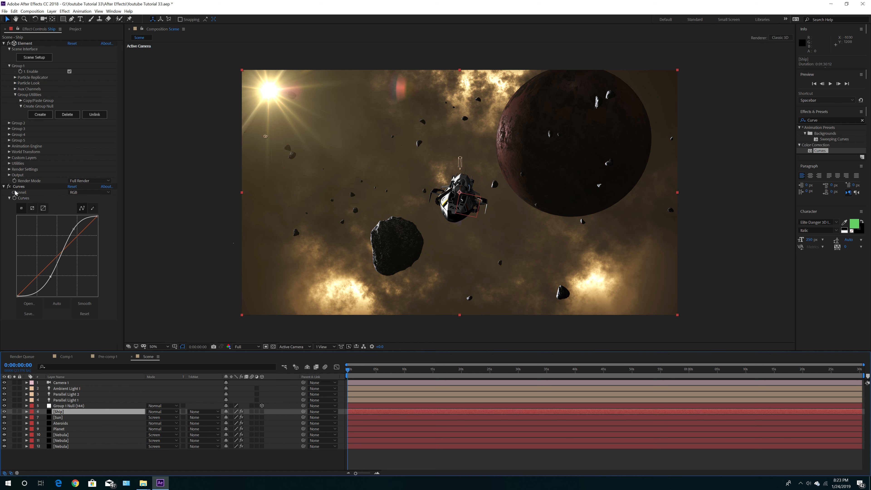
left_click(9, 170)
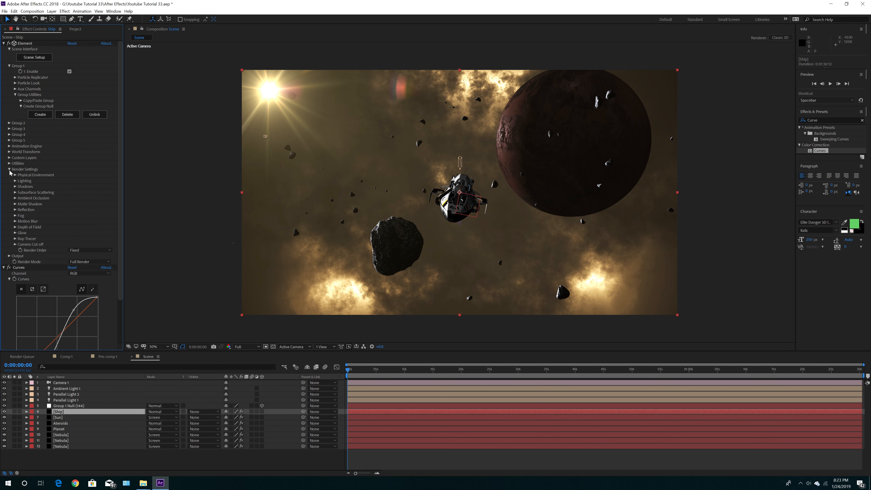
left_click(15, 198)
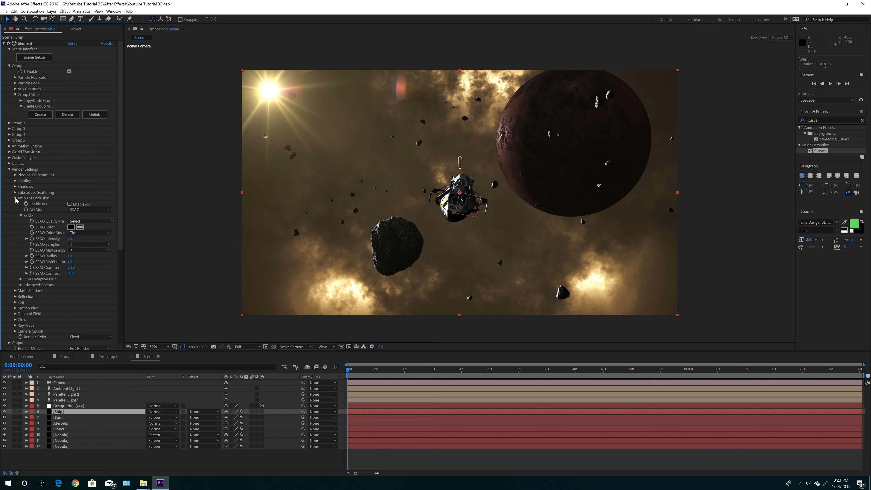
left_click(70, 204)
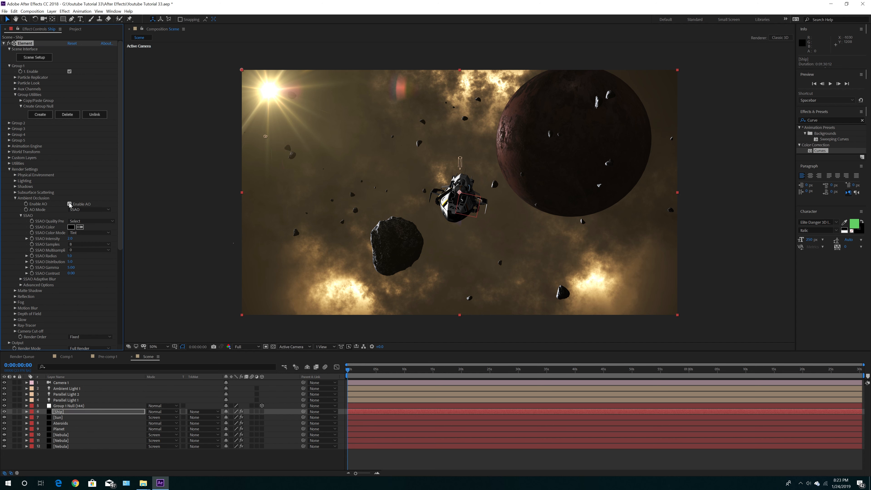
left_click(71, 239)
key("Return")
Step: Enable Ambient Occlusion in the Ateroids layer's Element render settings and set its SSAO Intensity to 4
left_click(64, 423)
left_click(13, 158)
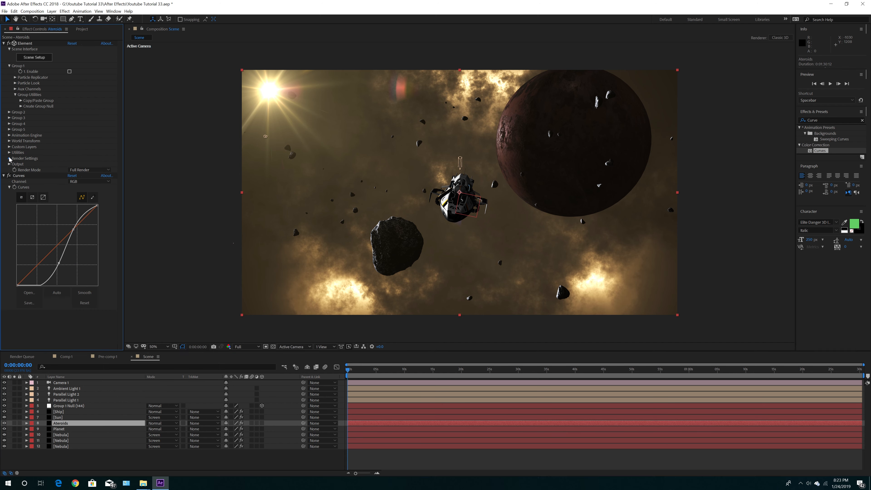
left_click(15, 187)
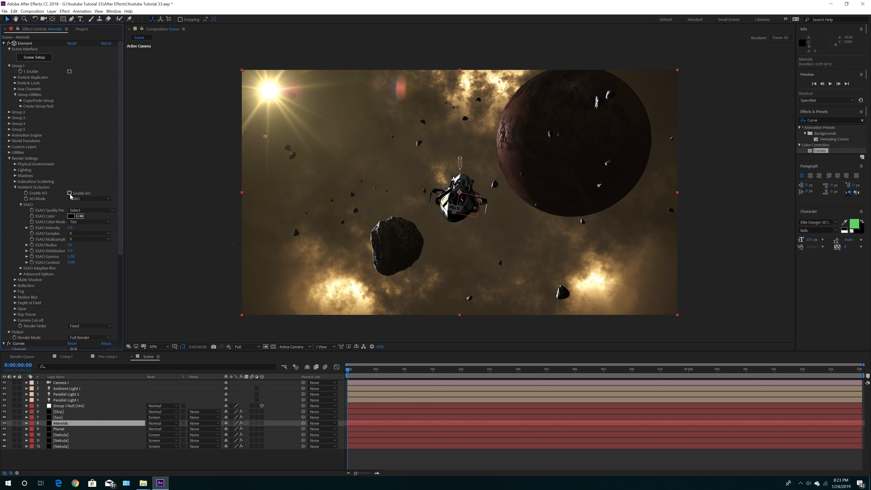
left_click(69, 193)
left_click(71, 228)
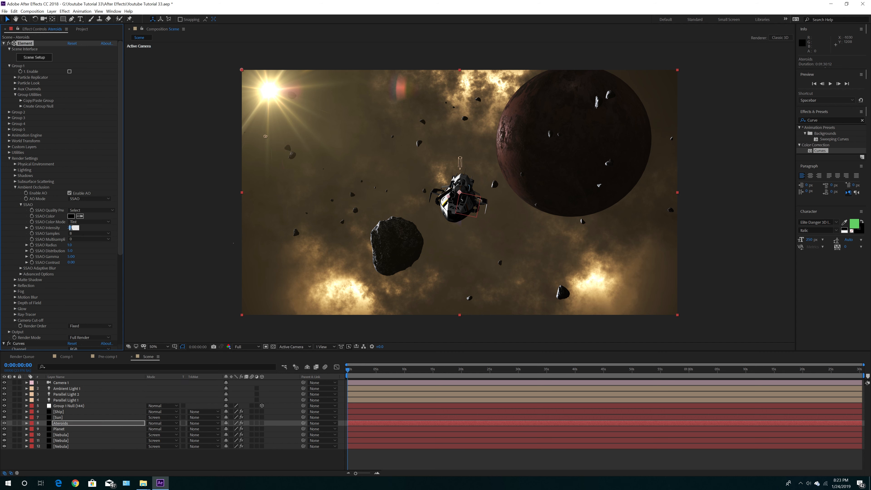
key("Return")
Step: Enable Ambient Occlusion in the Planet layer's Element render settings with an SSAO Intensity of 4
left_click(59, 429)
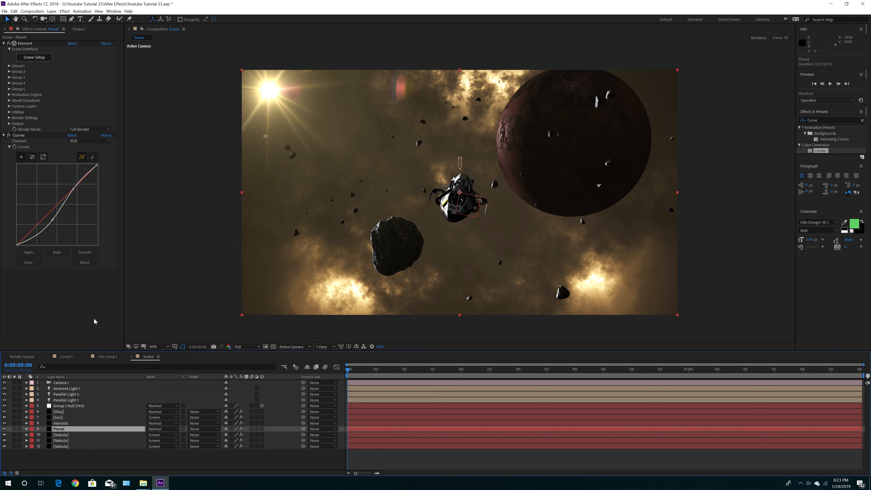
left_click(8, 117)
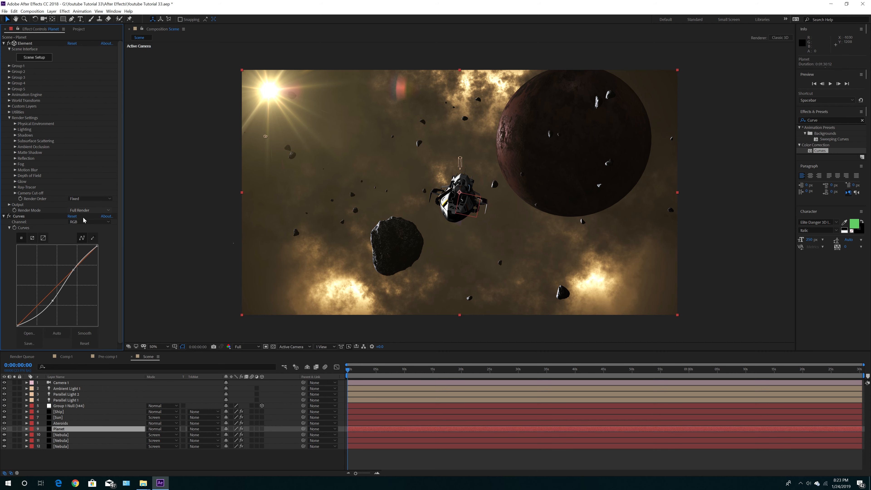
left_click(15, 146)
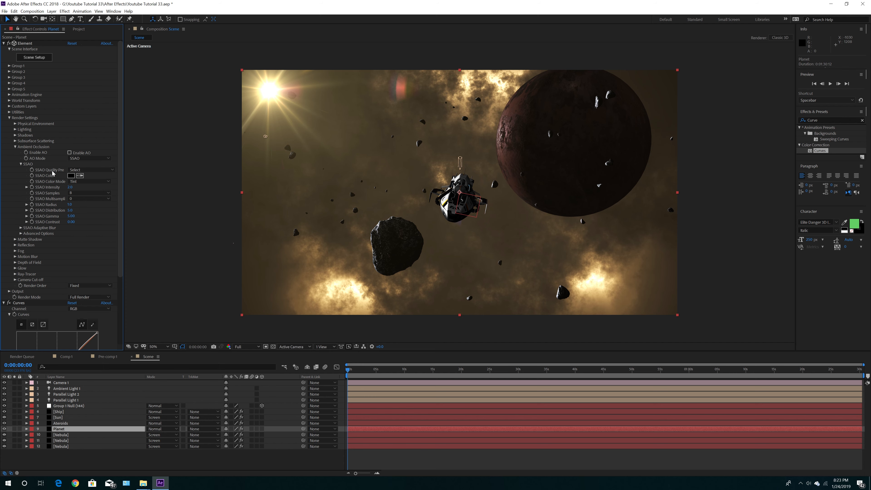
left_click(69, 153)
left_click(70, 186)
type("4")
key("Return")
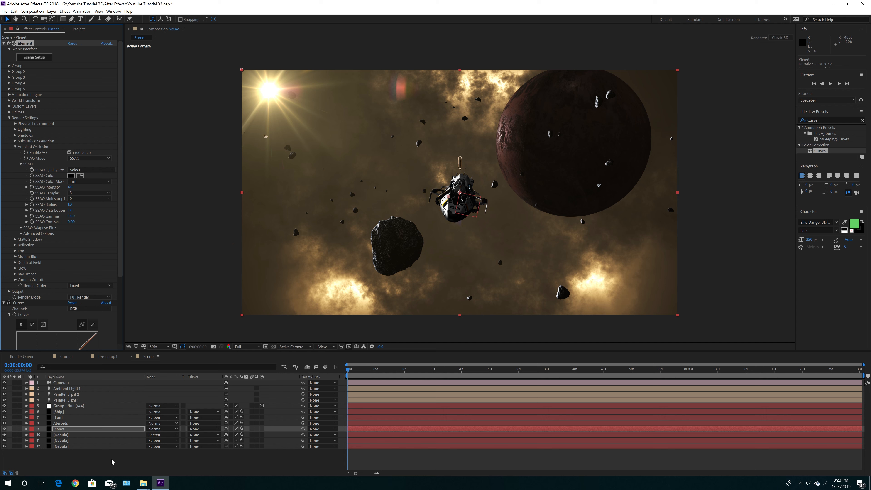
Step: Enable Shadow Mapping shadows on the Planet layer with a map size of 8192, and open its Shadow Samples value
left_click(65, 428)
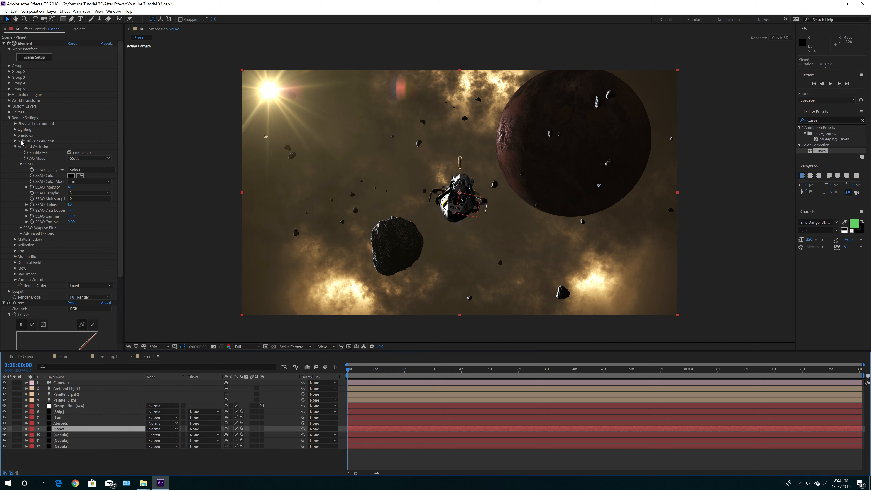
left_click(15, 135)
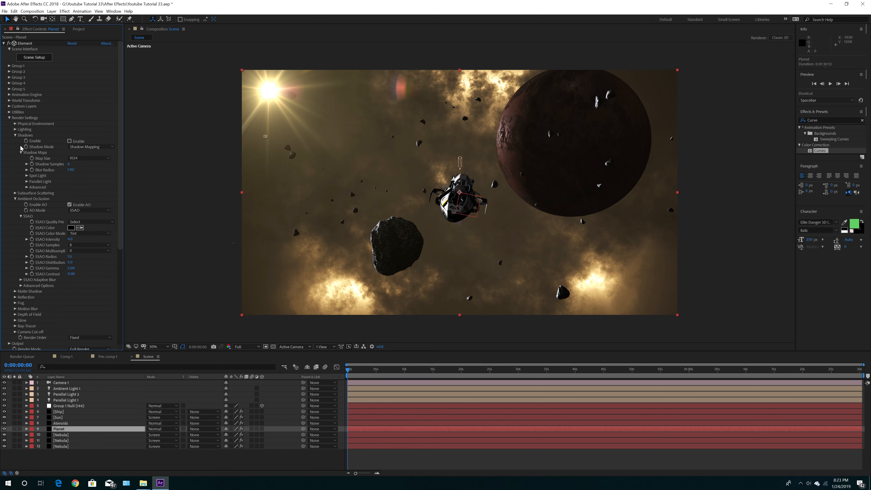
left_click(69, 141)
left_click(87, 158)
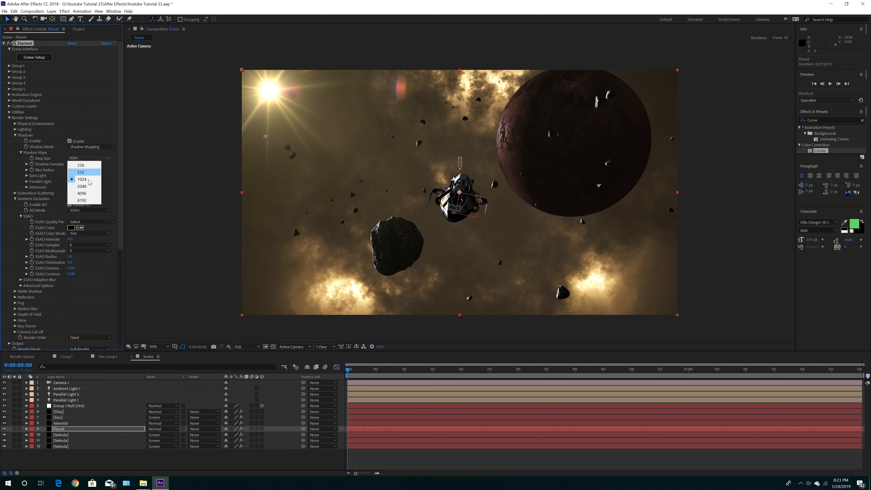
left_click(89, 200)
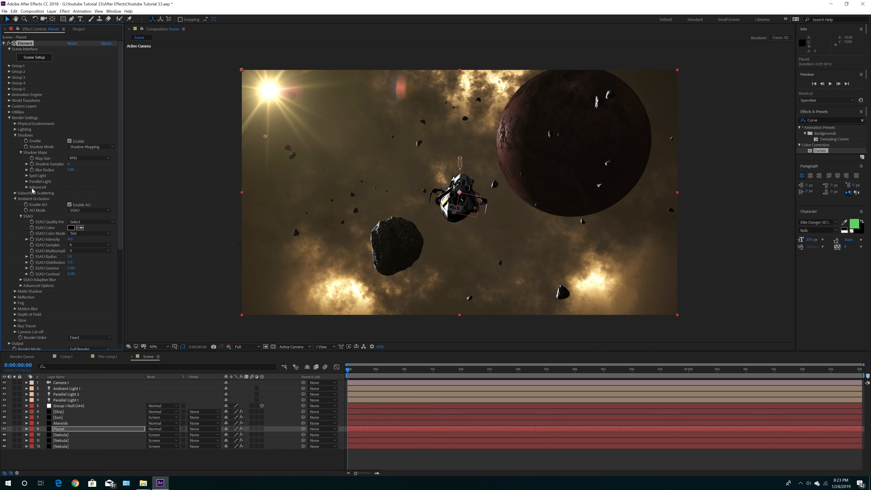
left_click(27, 181)
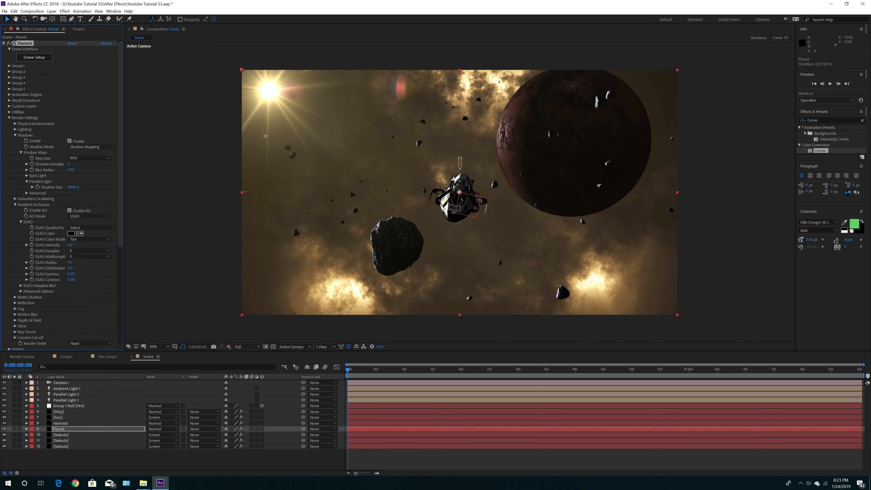
left_click(69, 163)
Step: Enable Shadow Mapping shadows on the Ateroids layer with a map size of 8192 and Shadow Samples of 12
left_click(64, 424)
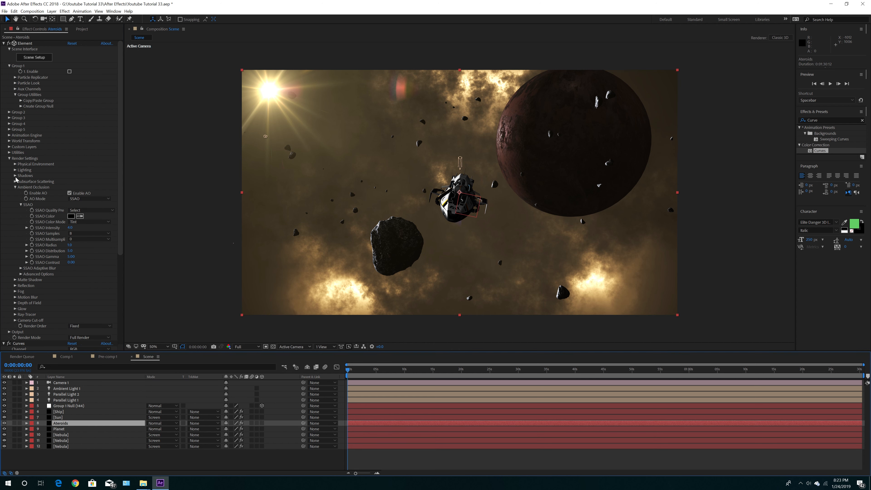
left_click(15, 176)
left_click(69, 182)
left_click(87, 198)
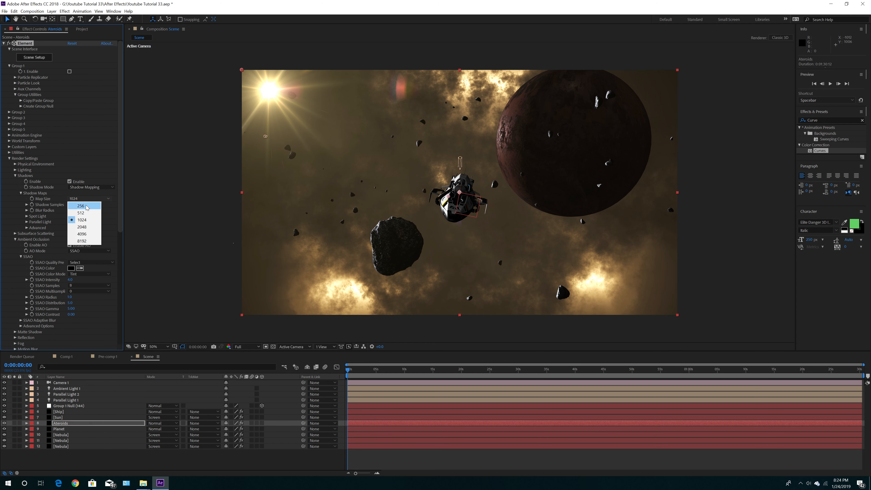
left_click(74, 222)
left_click(27, 222)
left_click(70, 205)
type("4096.0")
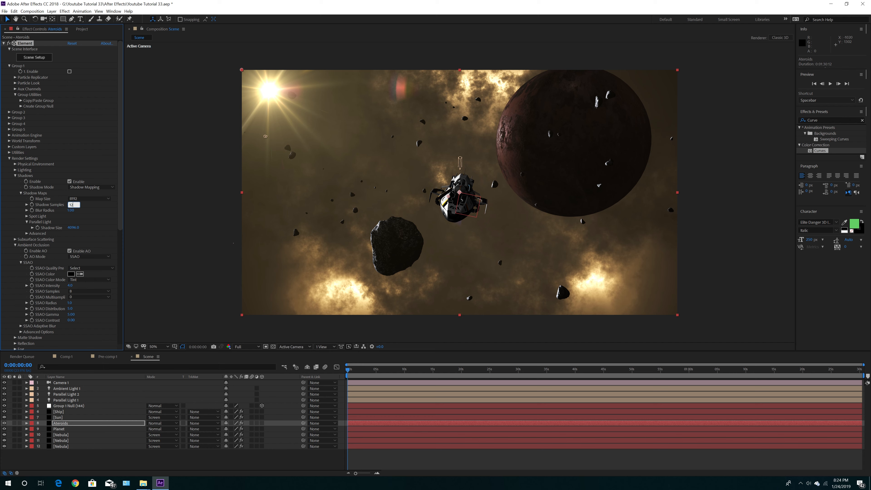
Step: Enable shadows on the Ship layer with a map size of 8192 and Shadow Samples of 12, and show its Parallel Light shadow settings
left_click(64, 412)
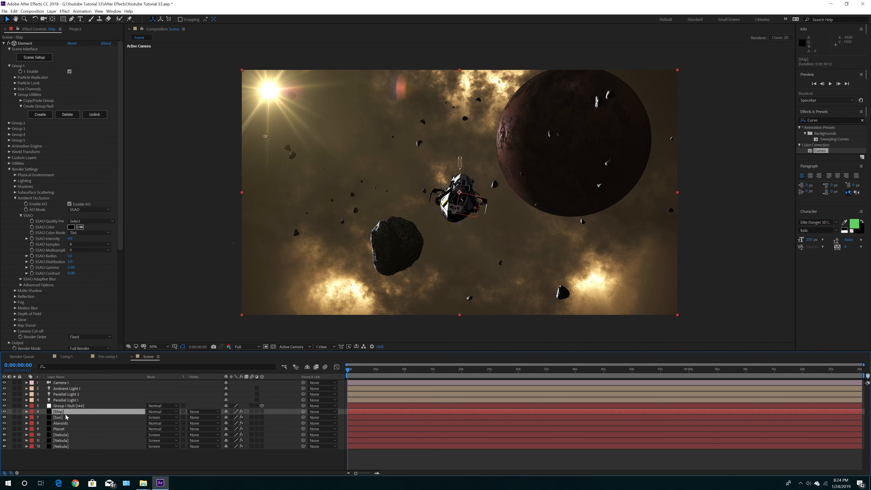
left_click(15, 187)
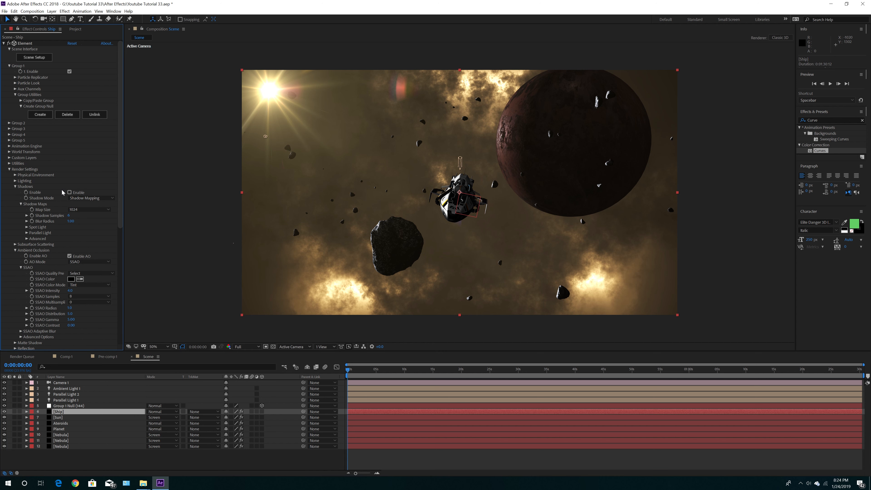
left_click(86, 210)
left_click(81, 251)
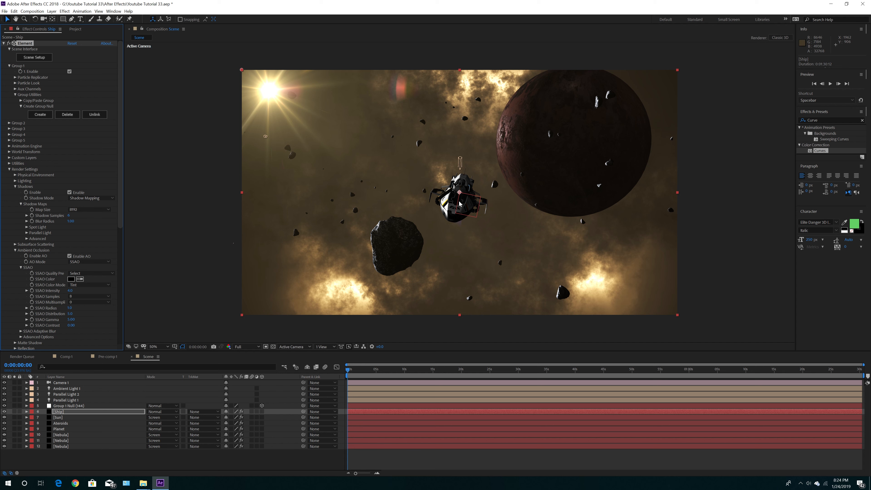
left_click(68, 216)
left_click(69, 216)
type("12")
key("Return")
left_click(27, 232)
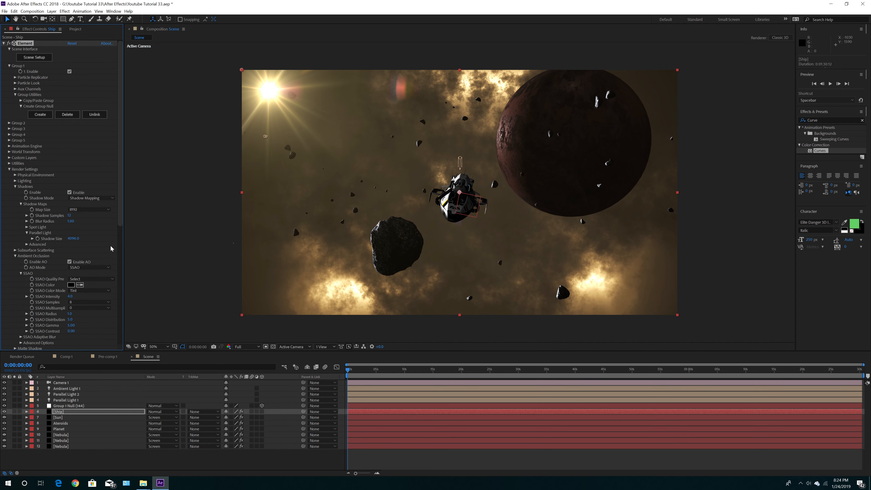
Step: Try the Single Light preset as added lighting on the Ship layer and return Add Lighting to None
left_click(16, 181)
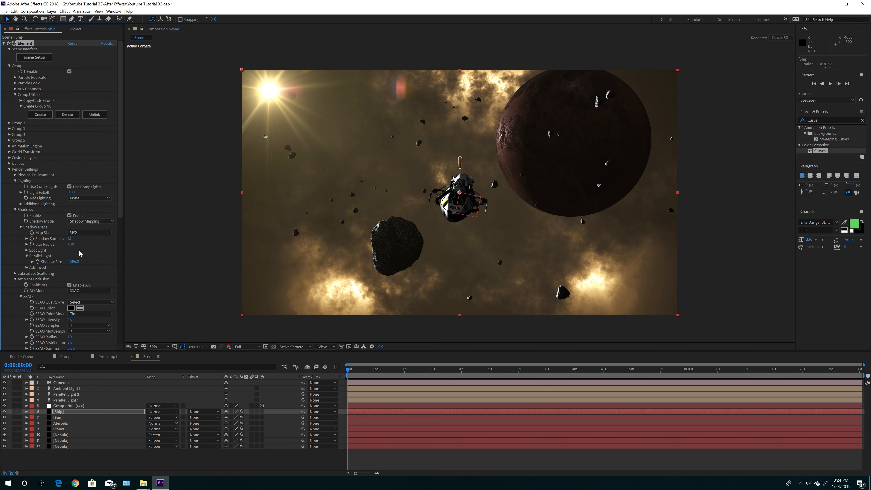
left_click_drag(70, 192, 39, 203)
left_click(84, 198)
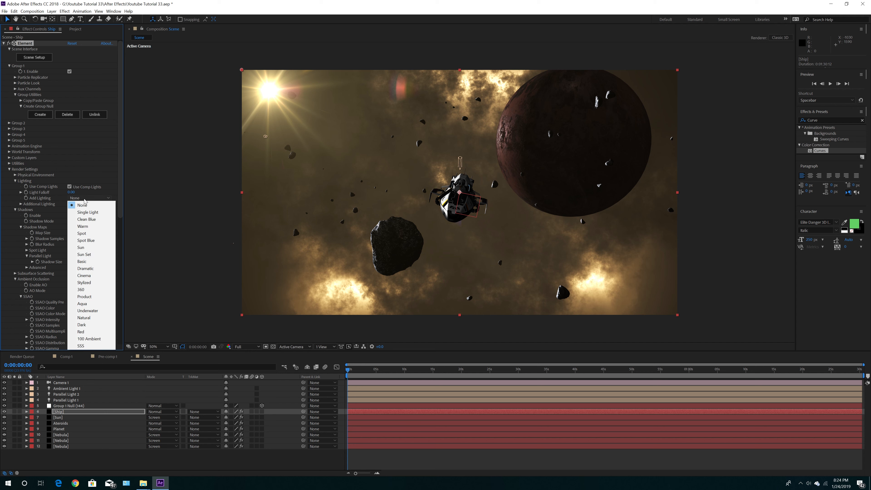
left_click(88, 212)
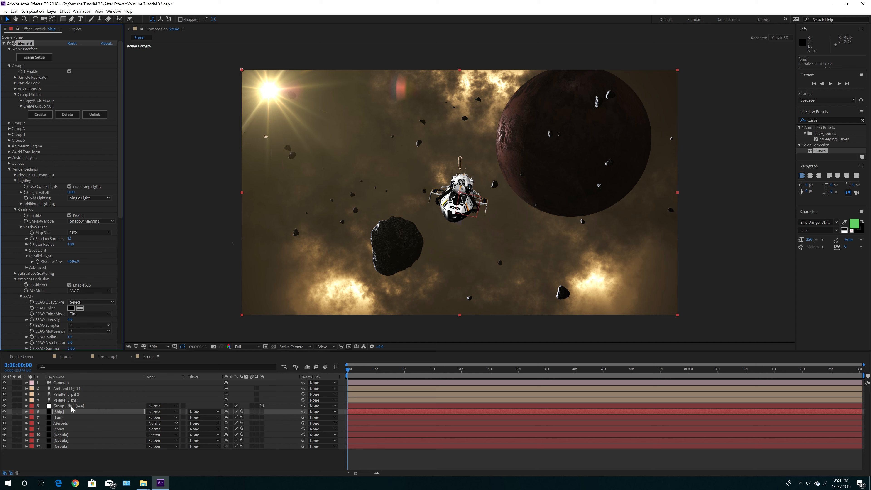
left_click(88, 197)
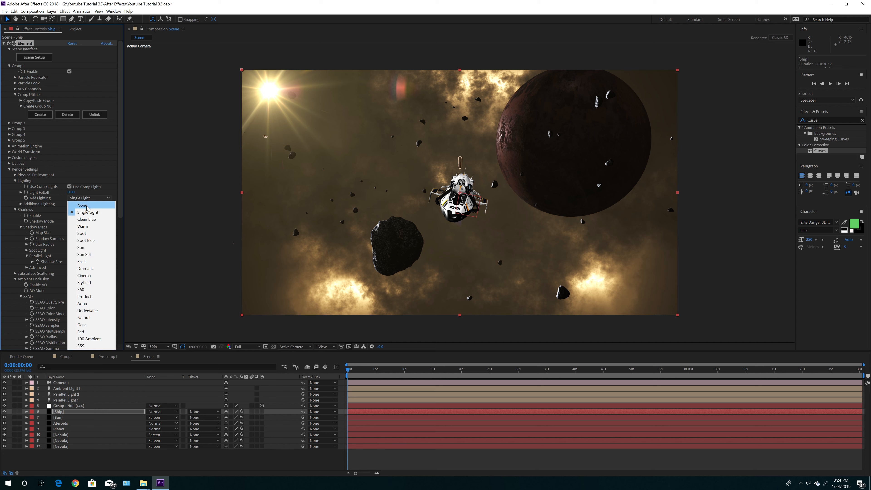
left_click(86, 206)
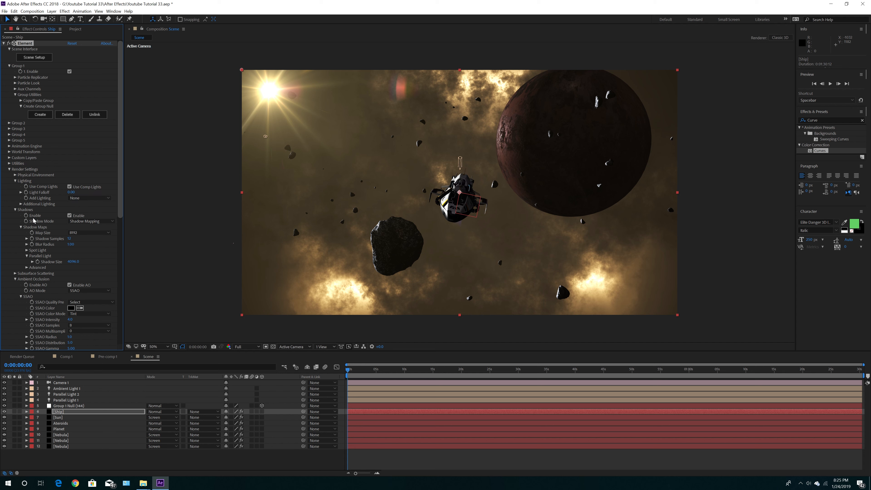
left_click(20, 204)
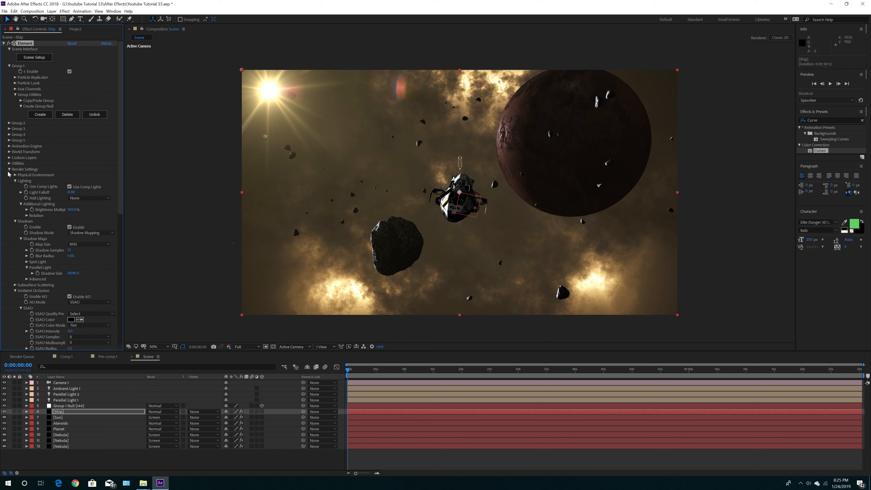
left_click(15, 182)
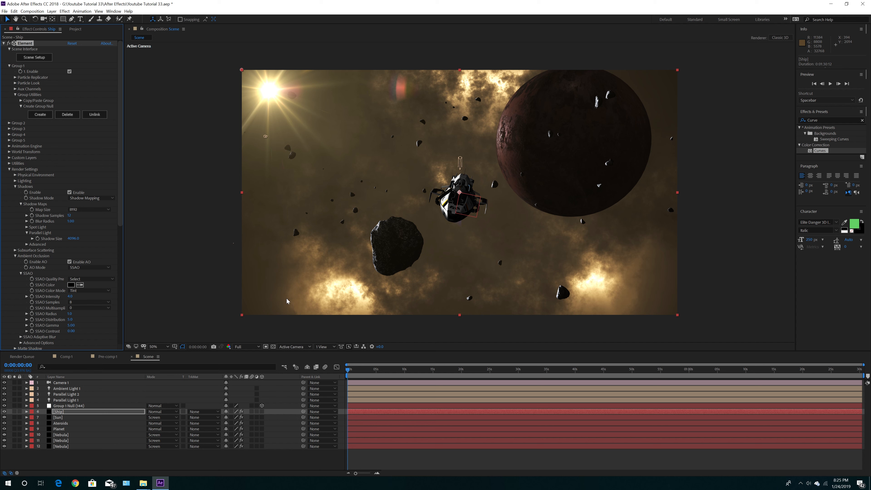
Step: Pre-compose all layers of the Scene composition into "Final Version", check its contents and return to Scene
left_click(192, 245)
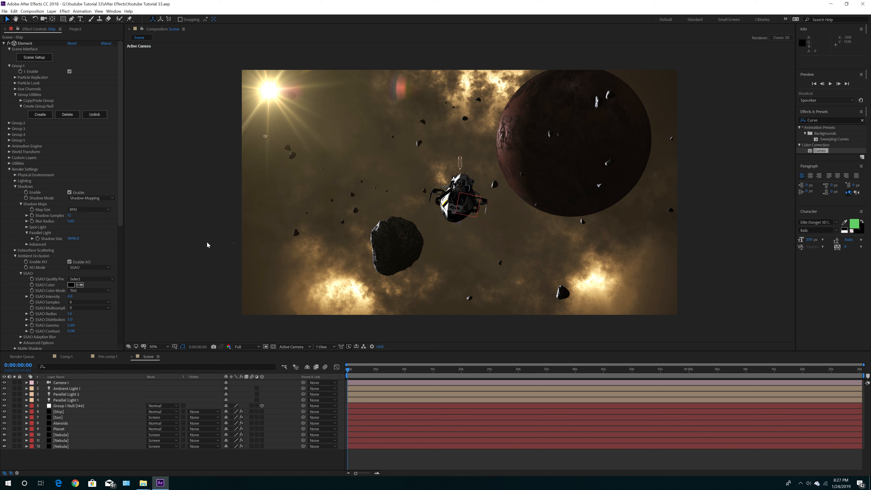
left_click(68, 384)
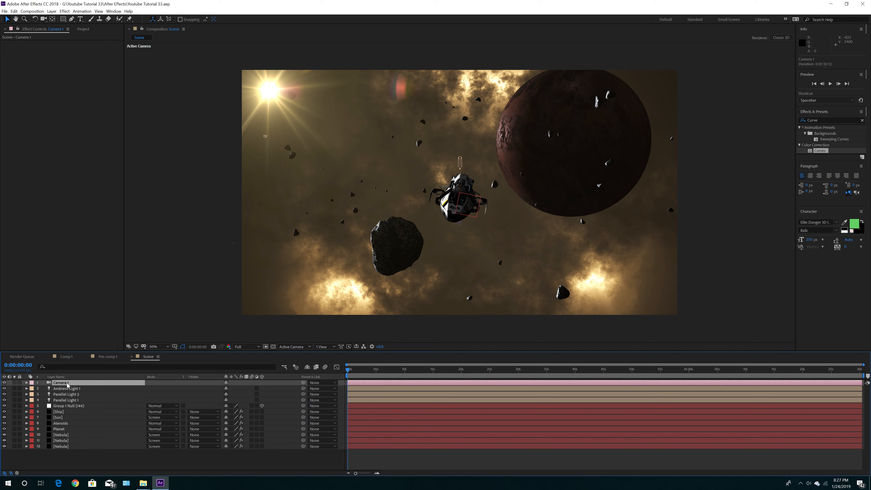
left_click(66, 446, "shift")
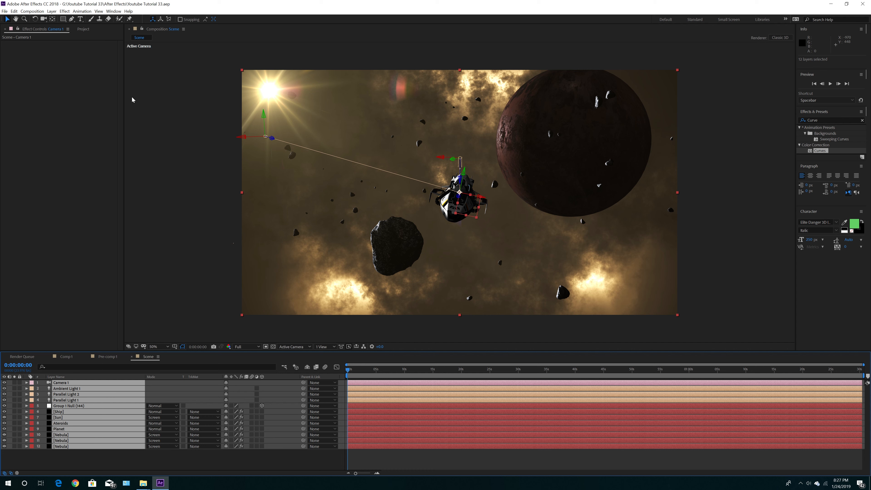
left_click(48, 12)
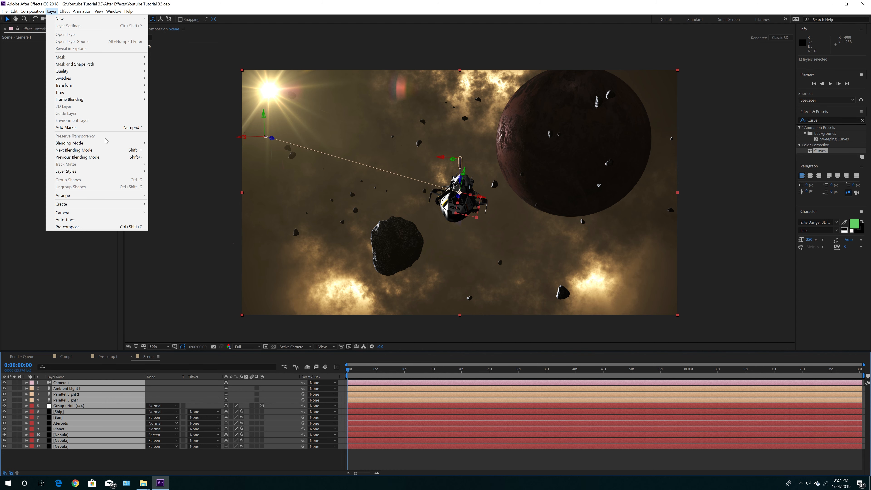
left_click(100, 227)
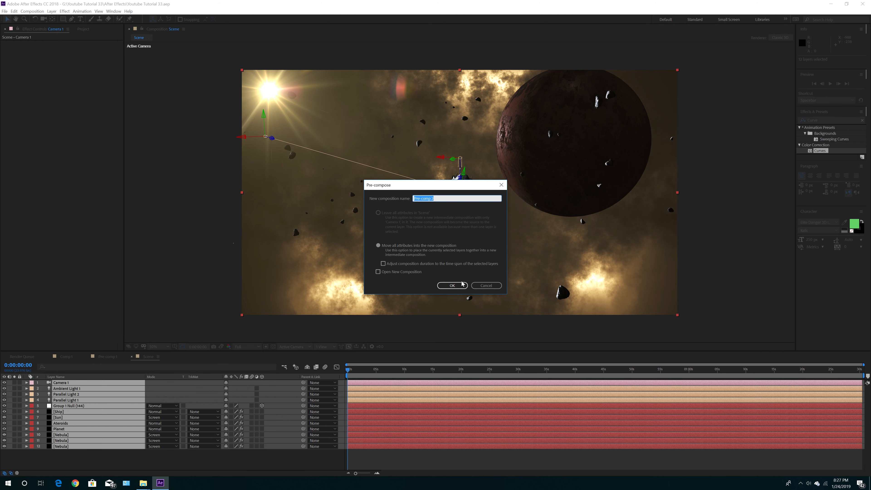
type("Fuinaal Version")
left_click(461, 285)
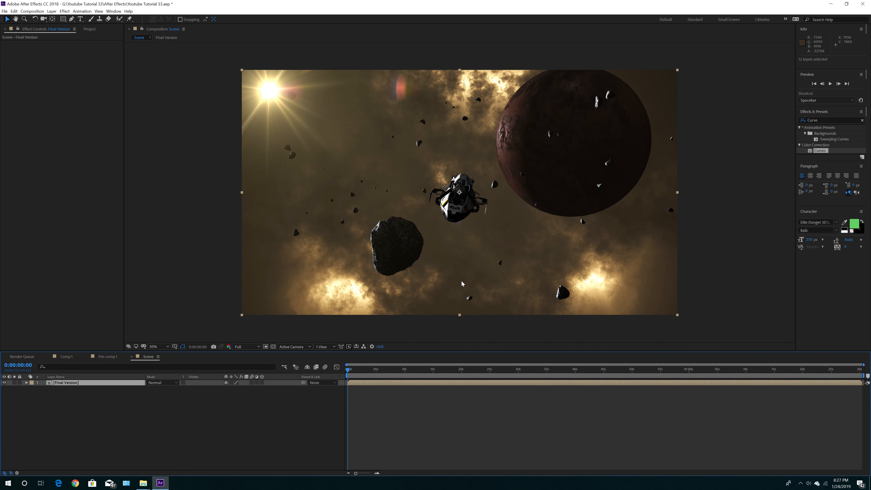
double_click(66, 382)
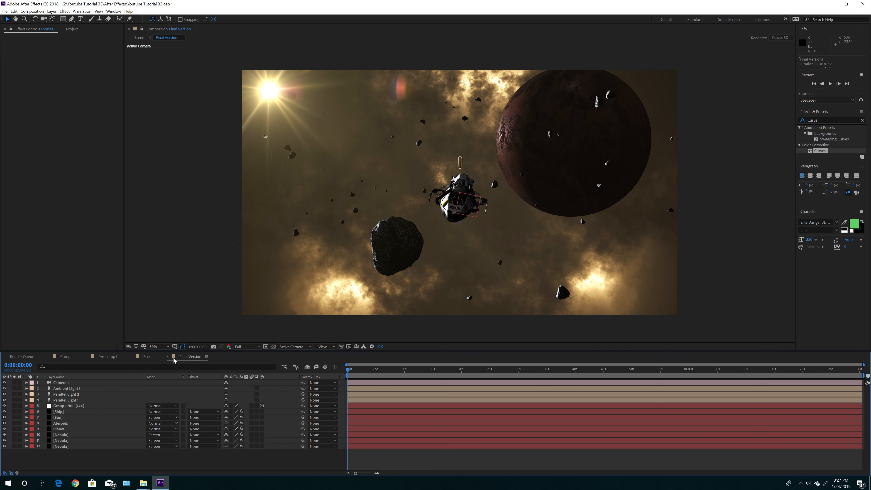
left_click(147, 357)
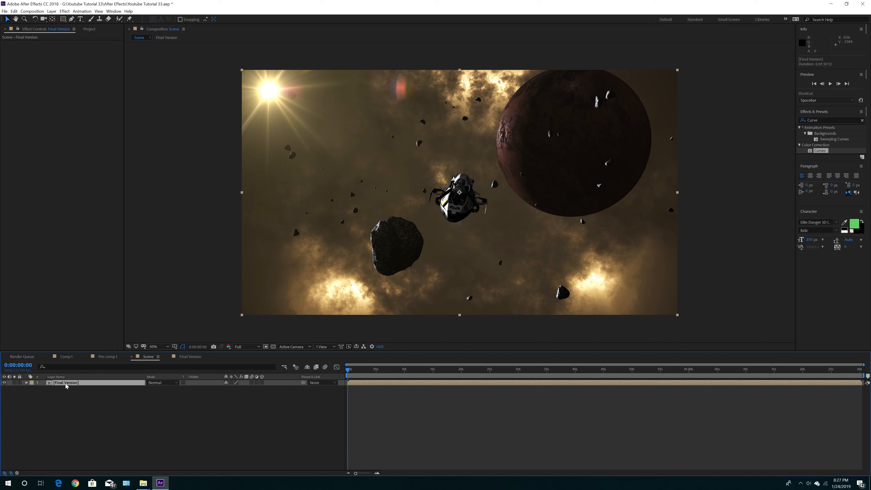
Step: Apply the Lumetri Color effect to the Final Version layer and expand its Basic Correction, Creative, Curves and Color Wheels settings
left_click(63, 12)
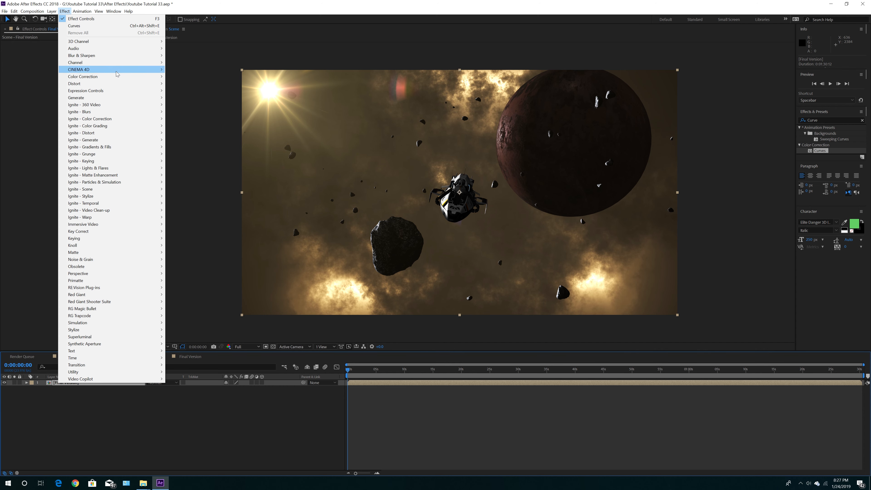
mouse_move(157, 78)
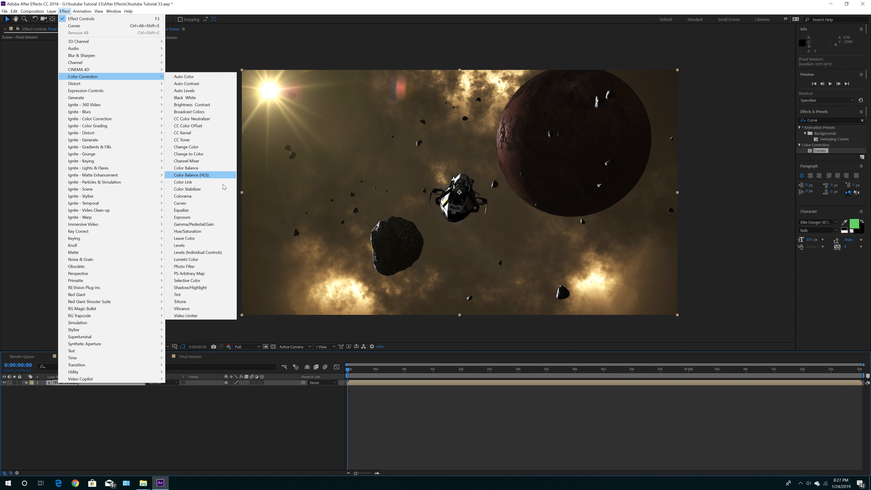
left_click(204, 259)
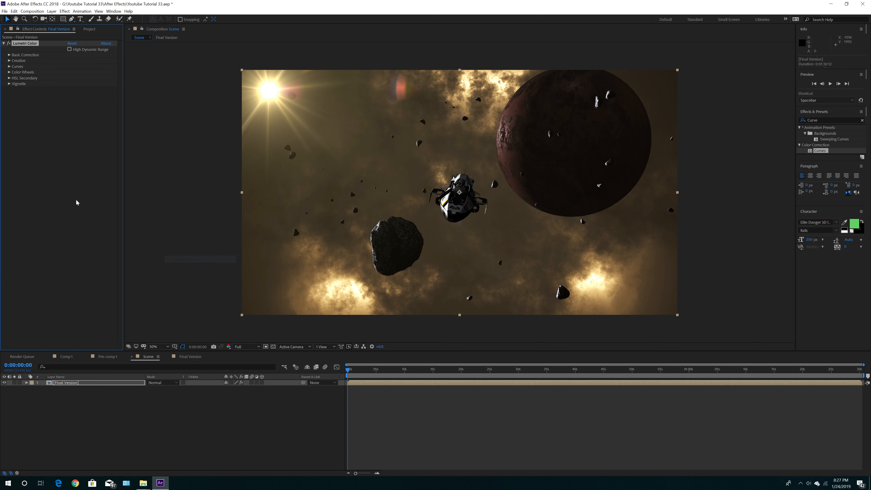
left_click(9, 165)
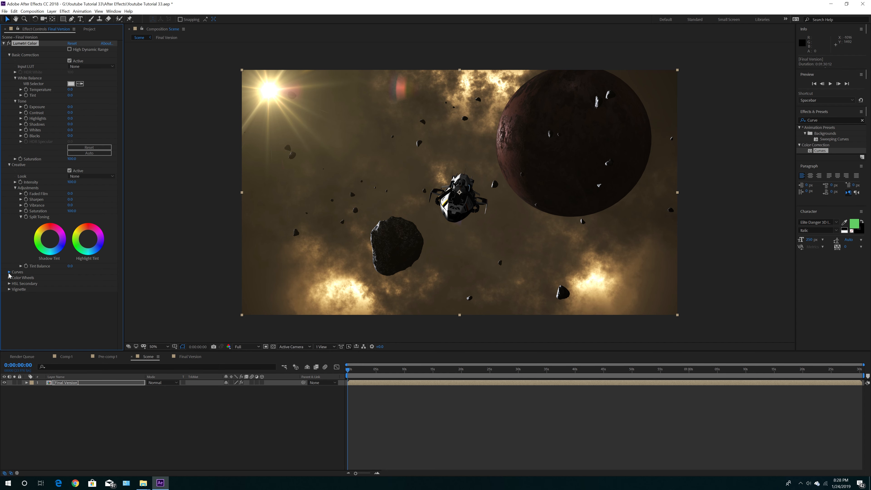
left_click(9, 272)
scroll(9, 275, "down", 5)
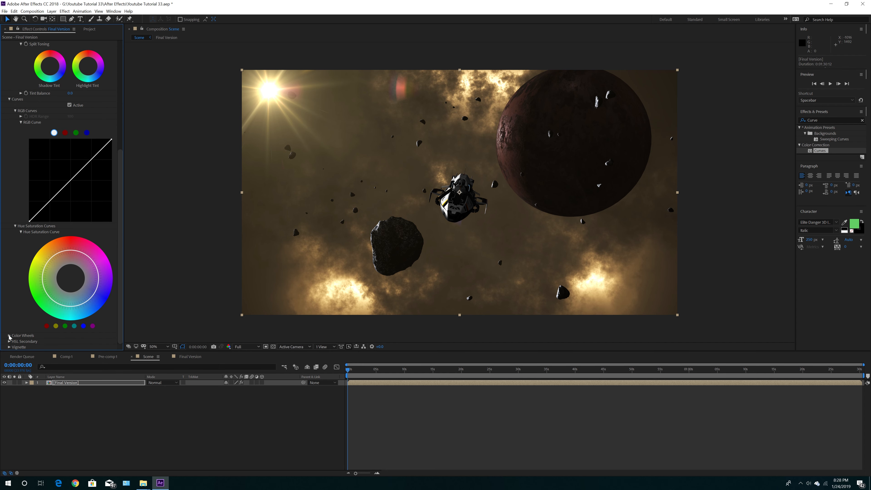
left_click(9, 336)
scroll(10, 309, "down", 5)
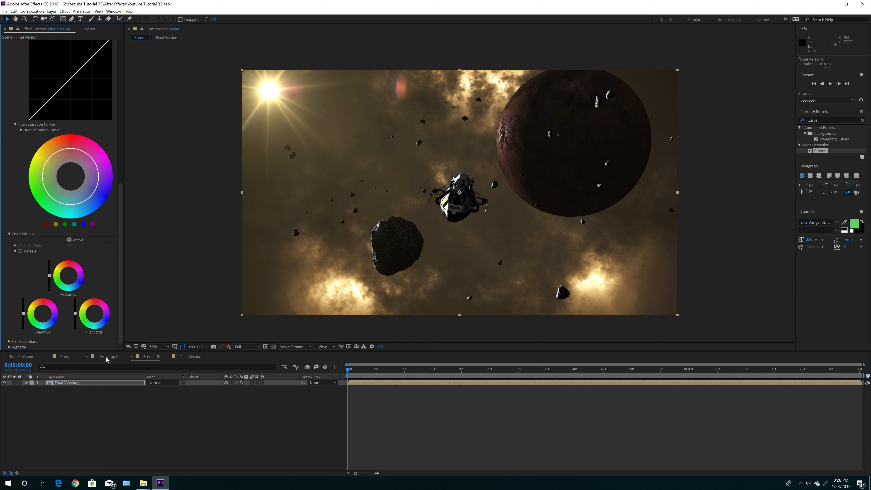
Step: Review the Lumetri Color grade in Comp 1 as a reference and return to the Final Version layer in Scene
left_click(71, 357)
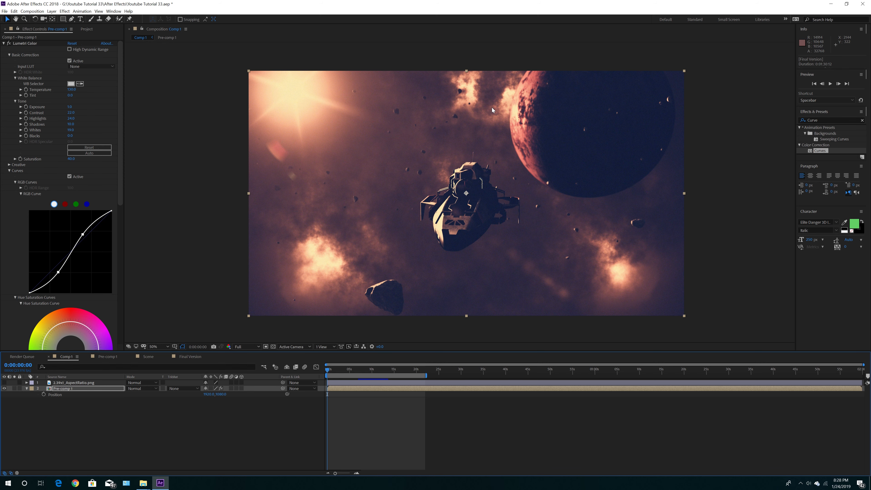
left_click(187, 357)
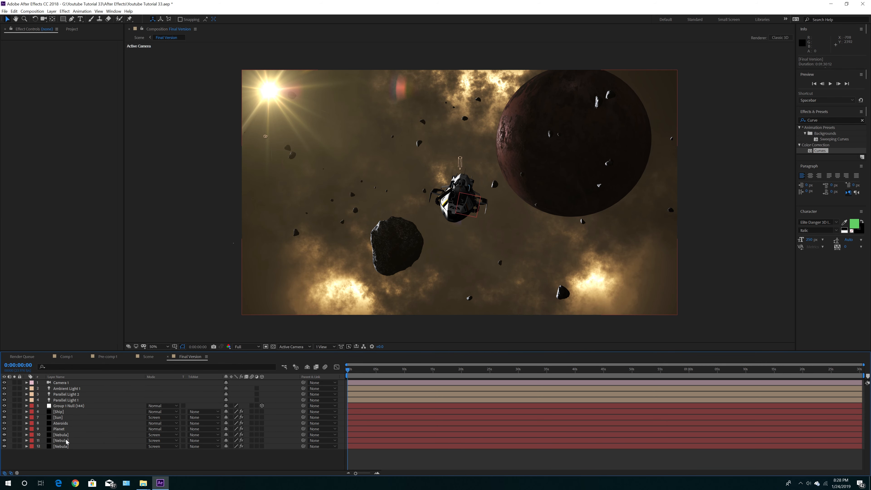
left_click(148, 357)
left_click(68, 383)
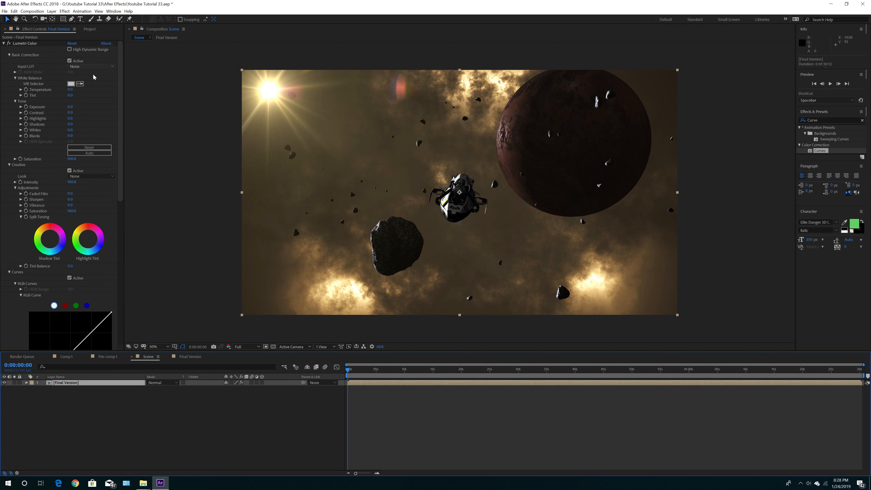
Step: Warm the Final Version layer by raising its Lumetri Temperature, and raise its Exposure to about 1.5
left_click_drag(70, 89, 125, 91)
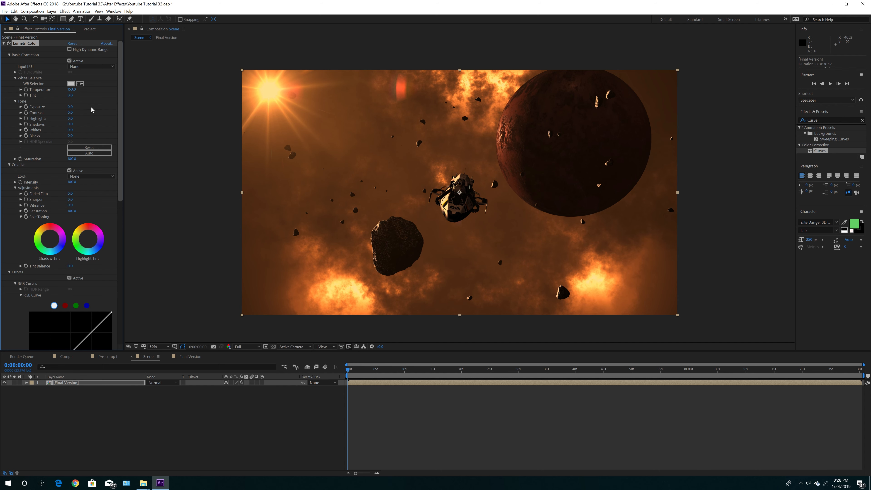
left_click_drag(77, 107, 74, 107)
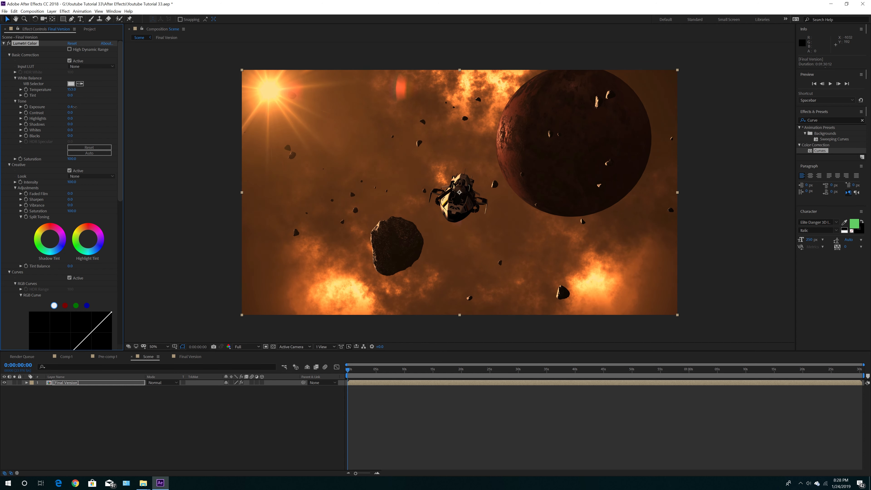
left_click_drag(76, 107, 76, 107)
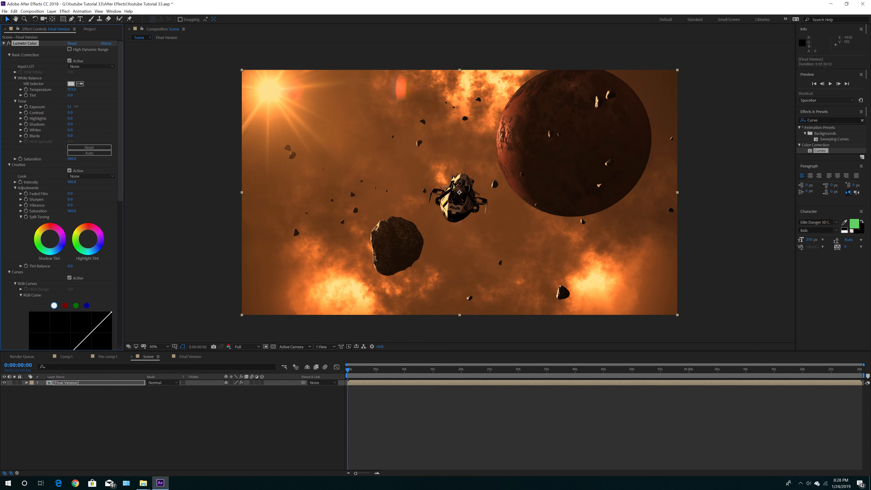
left_click_drag(77, 106, 77, 106)
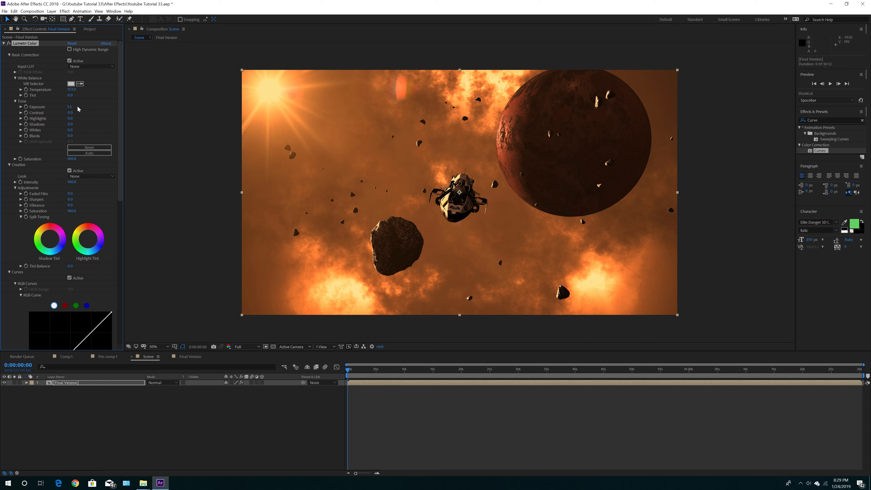
Step: Raise the Lumetri Contrast of the Final Version layer and increase its Highlights slightly
left_click_drag(92, 116, 121, 123)
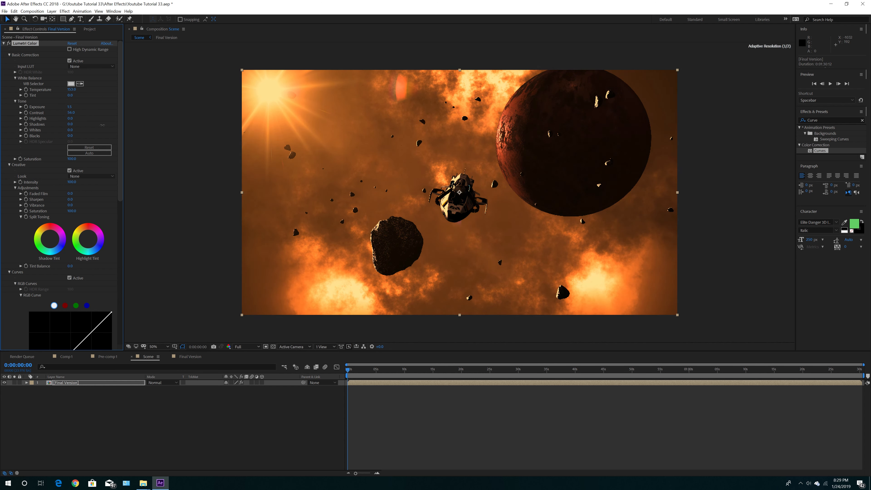
left_click_drag(102, 125, 101, 125)
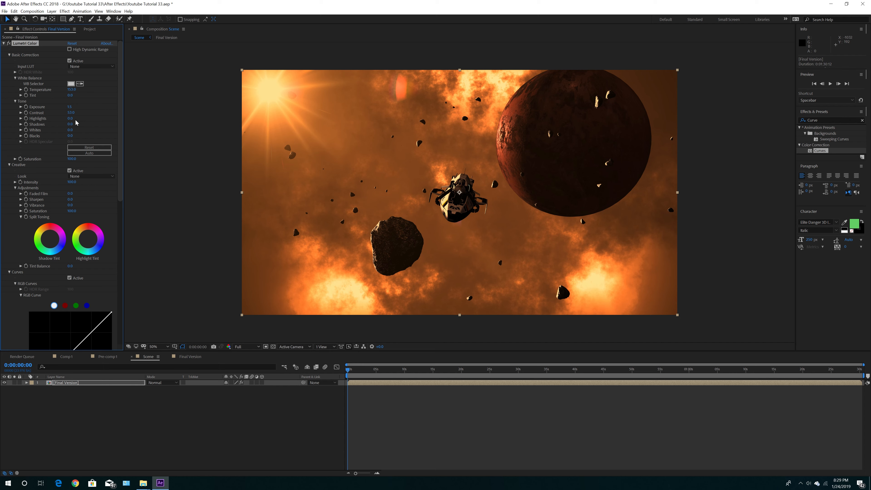
mouse_move(70, 119)
left_mouse_down()
mouse_move(57, 124)
mouse_move(87, 122)
mouse_move(70, 124)
left_mouse_up()
Step: Lower the Lumetri Shadows to a moderate negative value and raise the Whites to about 22
left_click_drag(78, 124, 115, 126)
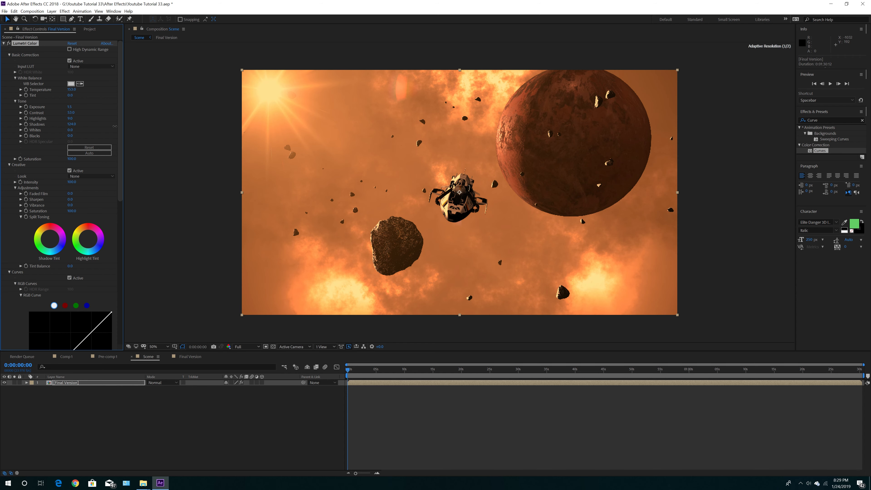
left_click_drag(111, 126, 66, 129)
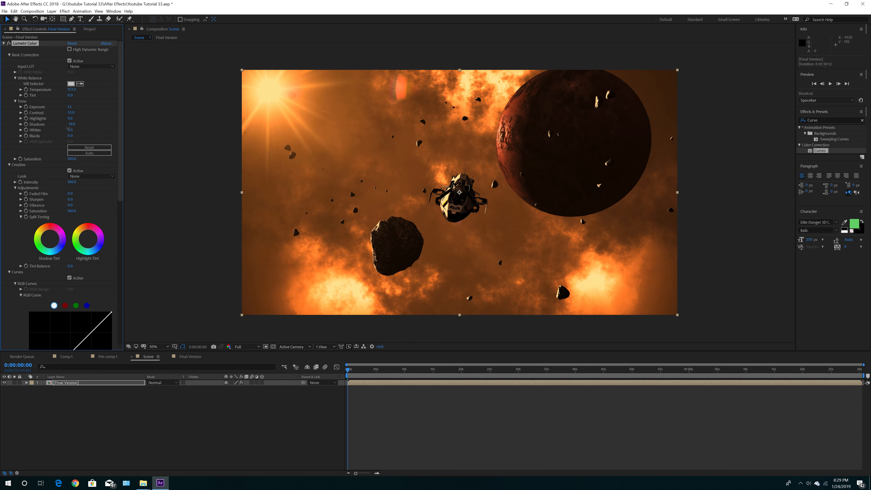
left_click_drag(67, 129, 66, 129)
left_click_drag(72, 131, 88, 132)
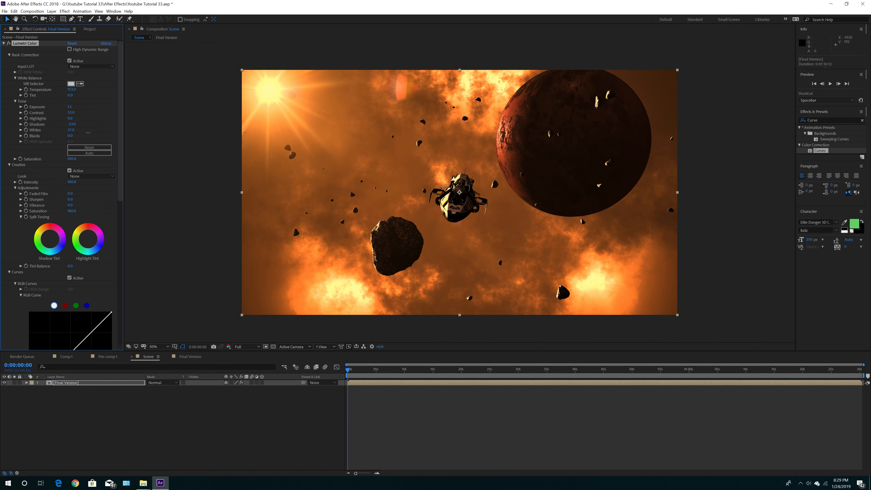
Step: Set the Lumetri Blacks to 0 and the Basic Correction Saturation to 60
mouse_move(71, 136)
left_mouse_down()
mouse_move(89, 136)
mouse_move(73, 135)
left_mouse_up()
left_click(74, 135)
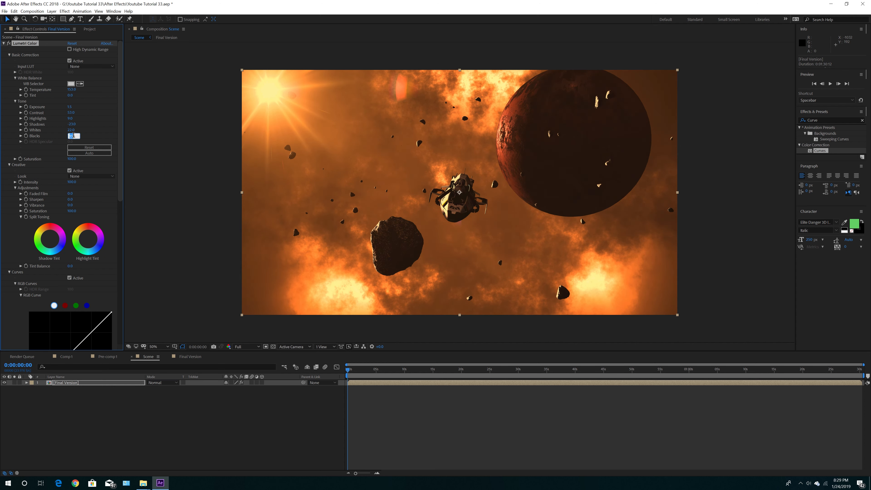
type("0")
key("Return")
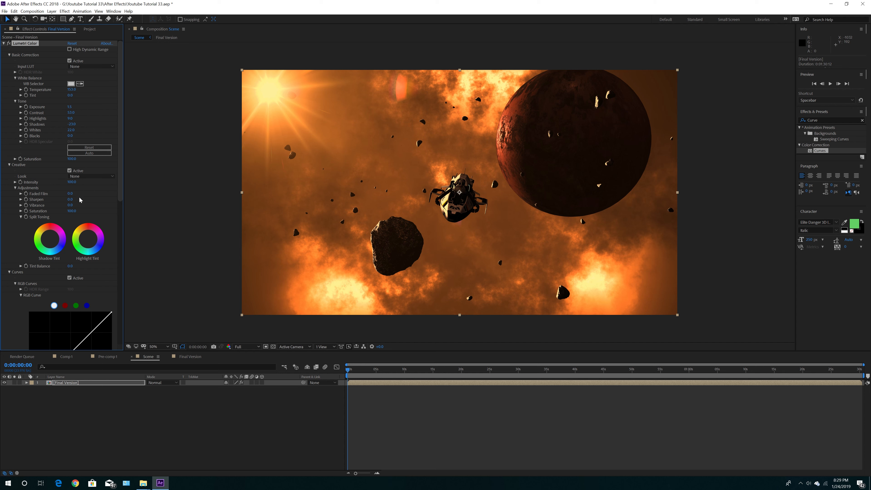
left_click(73, 159)
type("60")
key("Return")
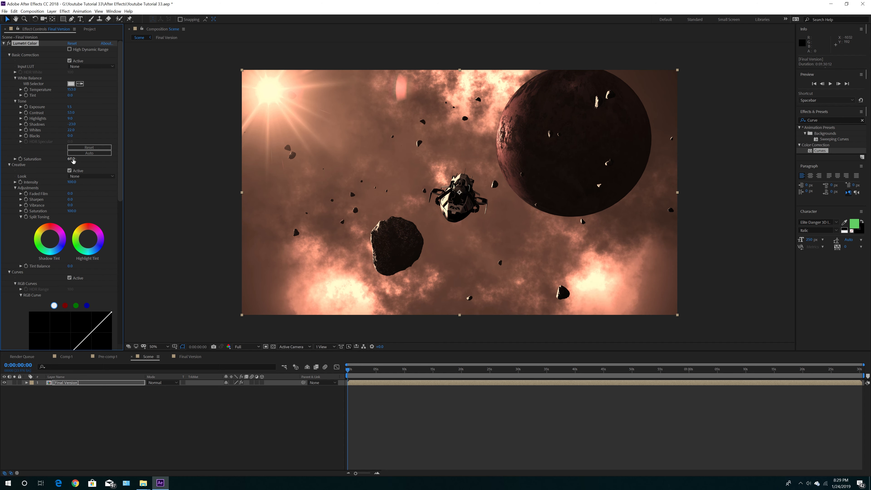
Step: Shape the Lumetri RGB curve into a gentle S, with a lowered shadow point and a raised highlight point
left_click_drag(121, 156, 124, 225)
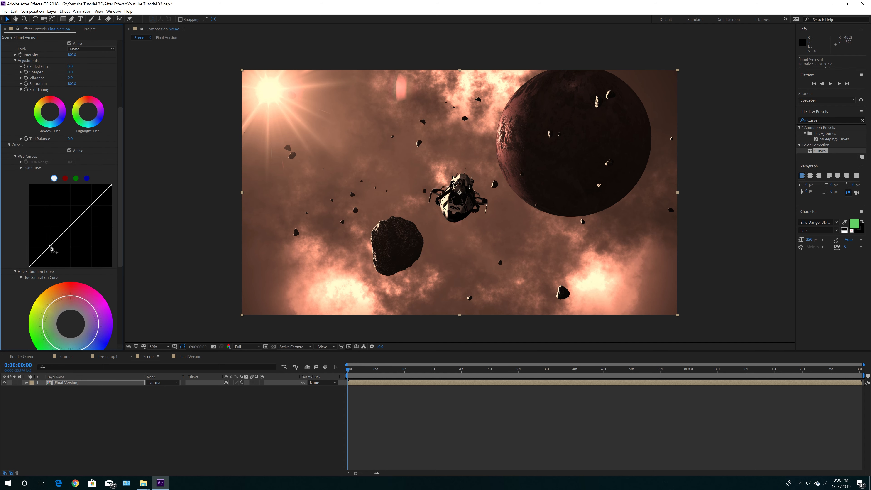
left_click_drag(51, 247, 54, 252)
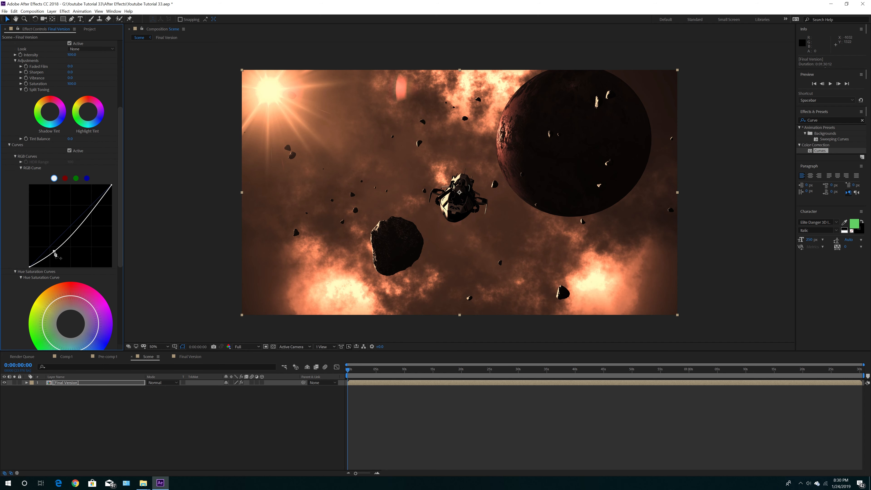
left_click_drag(82, 222, 83, 215)
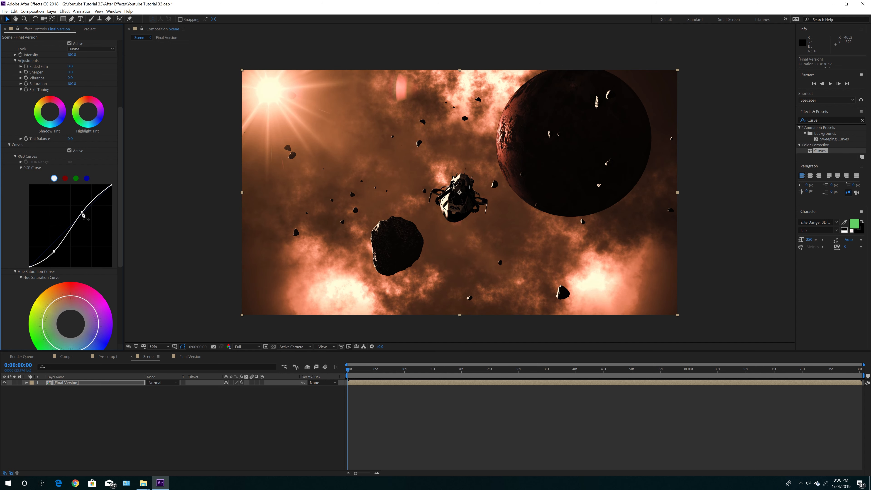
left_click_drag(53, 251, 56, 250)
Step: Tint the Highlights color wheel toward warm orange and shift the Midtones wheel slightly toward red
left_click_drag(120, 230, 127, 331)
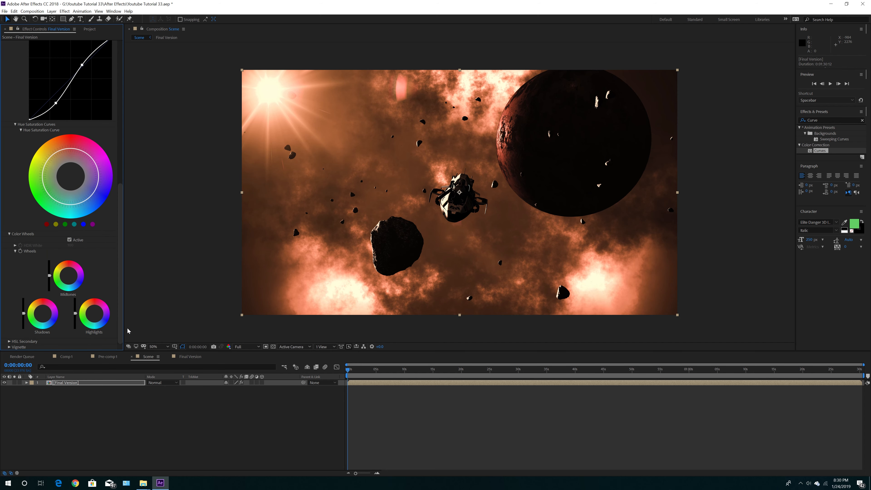
left_click(95, 321)
left_click_drag(94, 313, 87, 306)
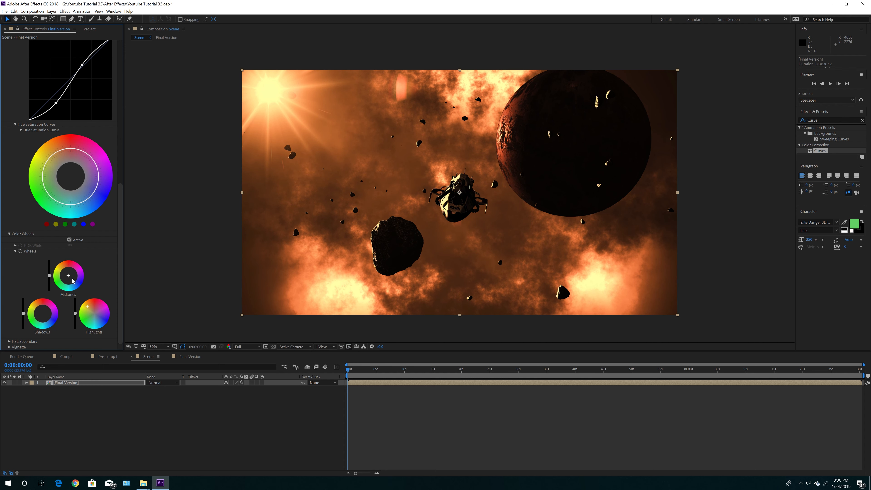
left_click_drag(68, 275, 68, 272)
Step: Tint the Shadows color wheel toward blue, fine-tuning the hue until the dark areas look navy rather than teal
left_click_drag(45, 315, 47, 323)
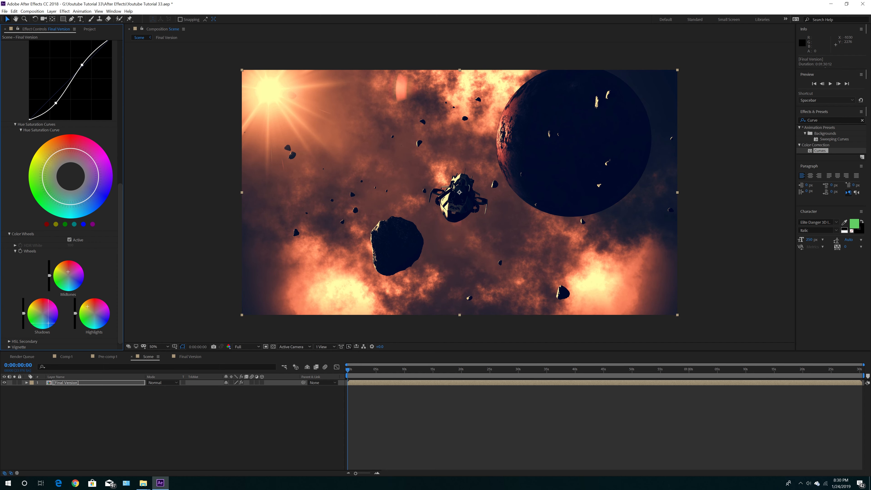
left_click_drag(49, 323, 46, 325)
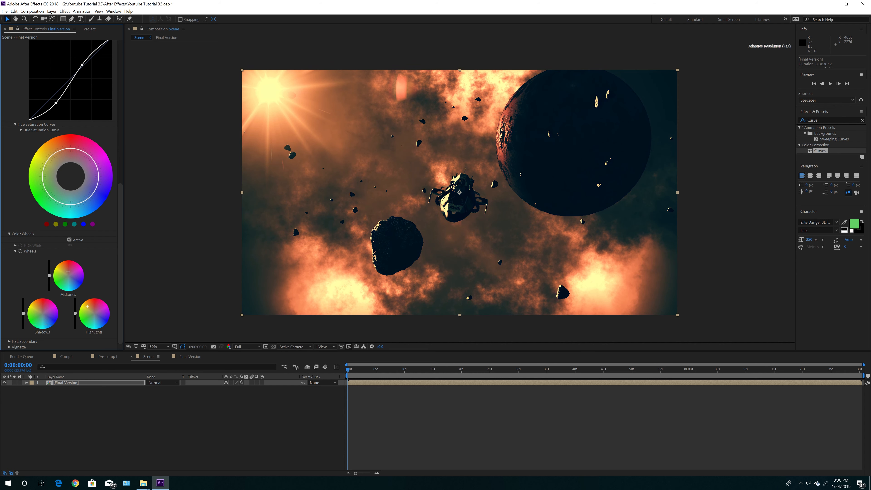
left_click_drag(46, 324, 49, 323)
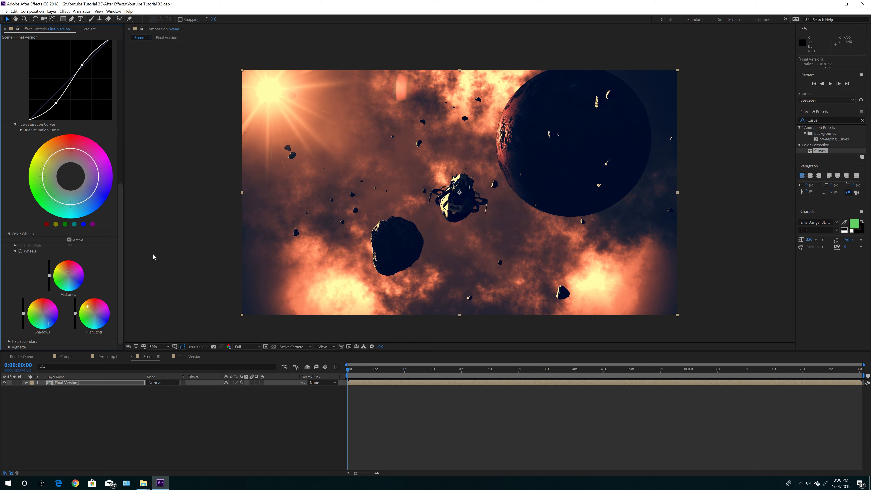
Step: Set the Lumetri Shadows to about -11 and lift the lower point of the RGB curve slightly
left_click_drag(121, 232, 108, 71)
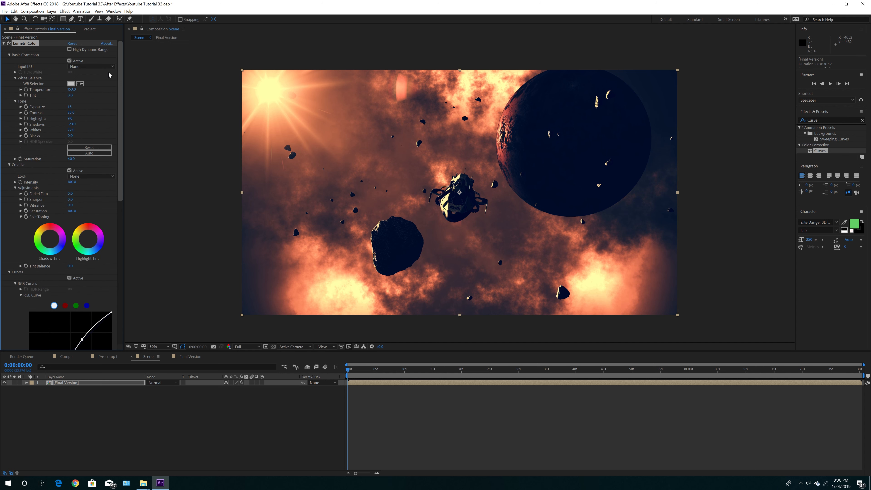
left_click_drag(74, 126, 87, 125)
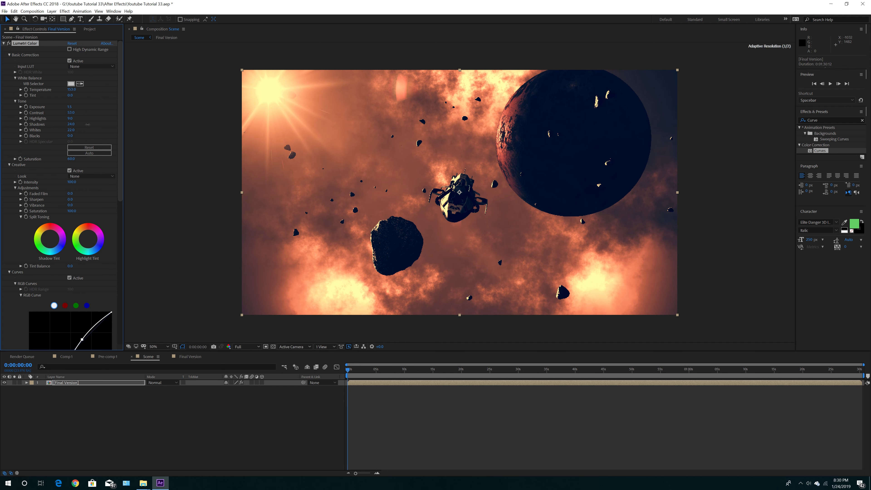
left_click_drag(87, 124, 78, 124)
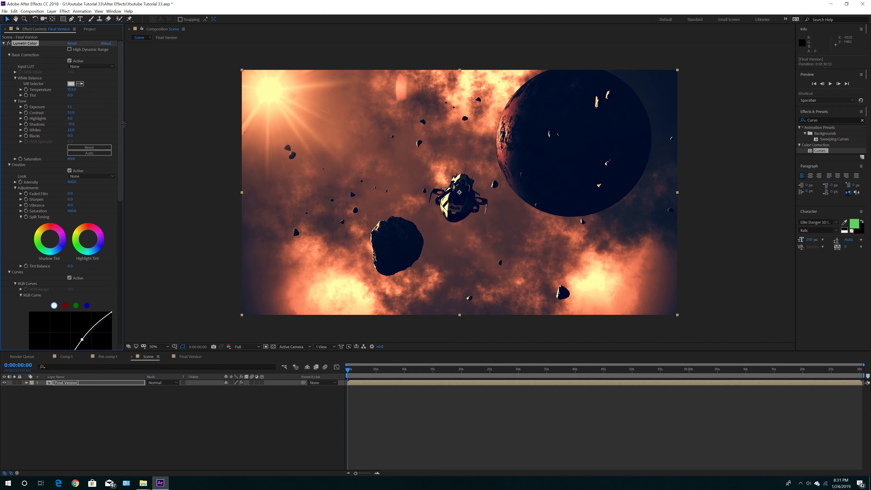
scroll(122, 170, "down", 5)
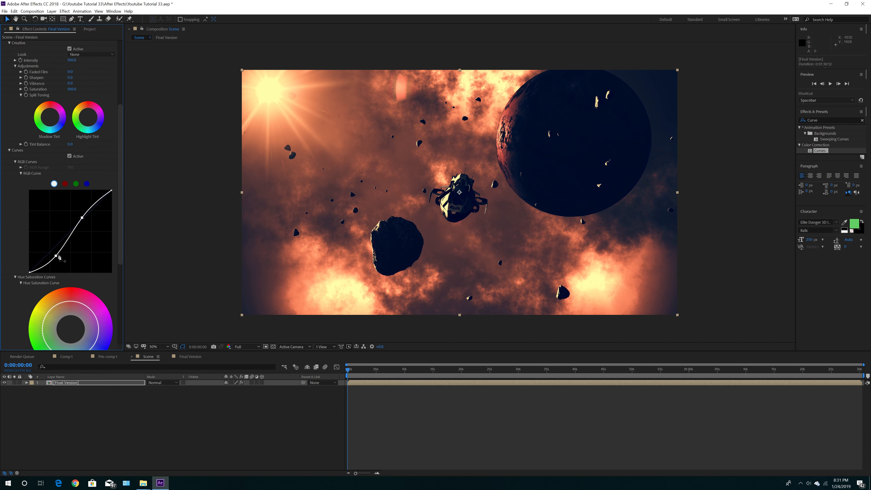
left_click_drag(57, 256, 55, 256)
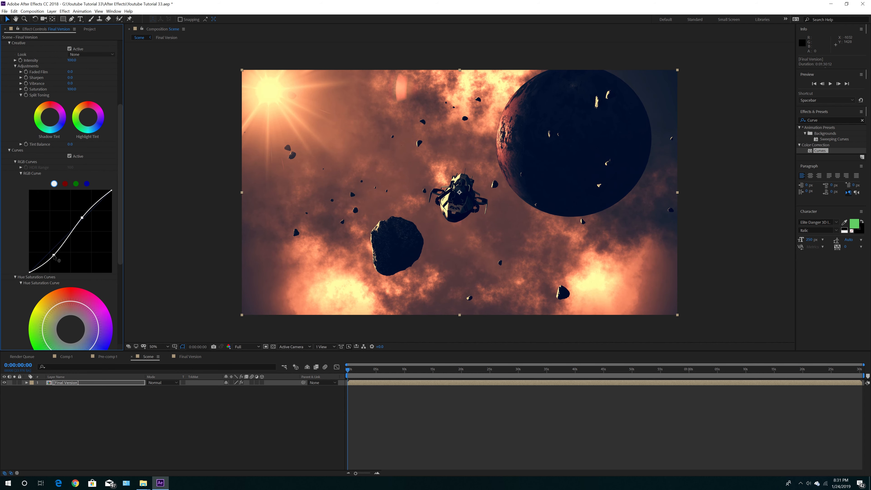
Step: Try the Creative Faded Film at 80, and settle on 70
left_click_drag(121, 153, 117, 80)
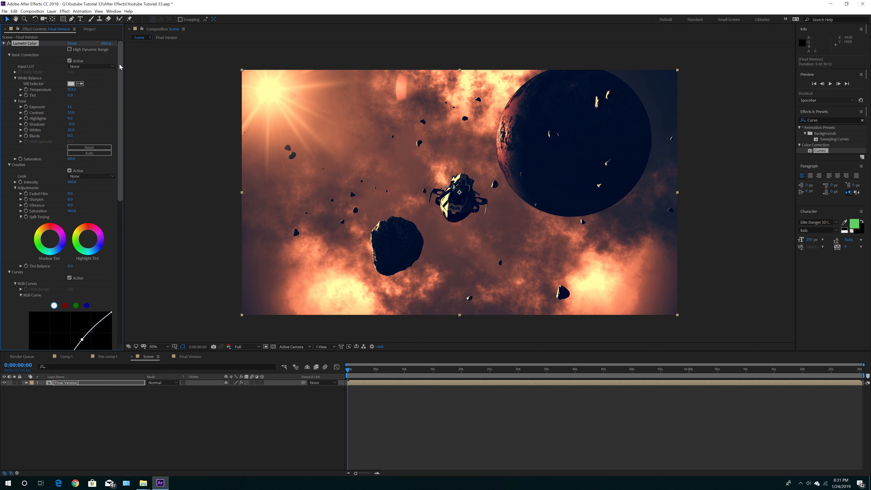
left_click(70, 194)
type("80")
key("Return")
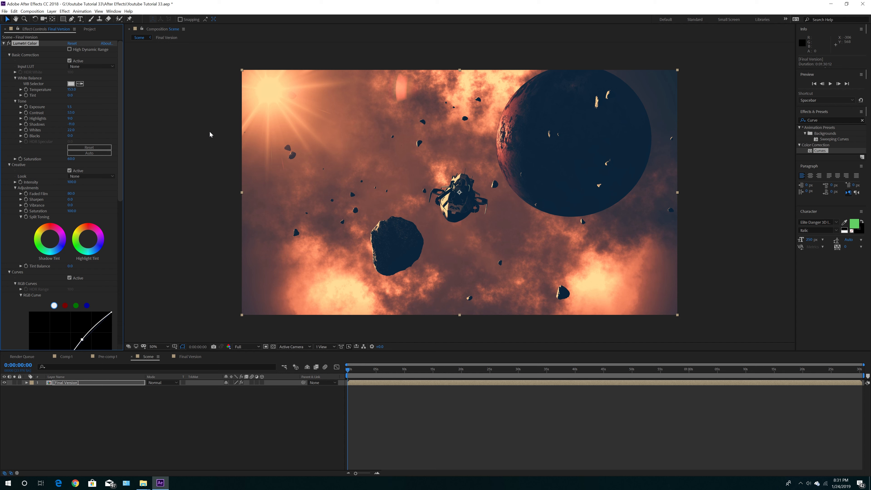
left_click(73, 194)
type("70")
key("Return")
left_click(199, 221)
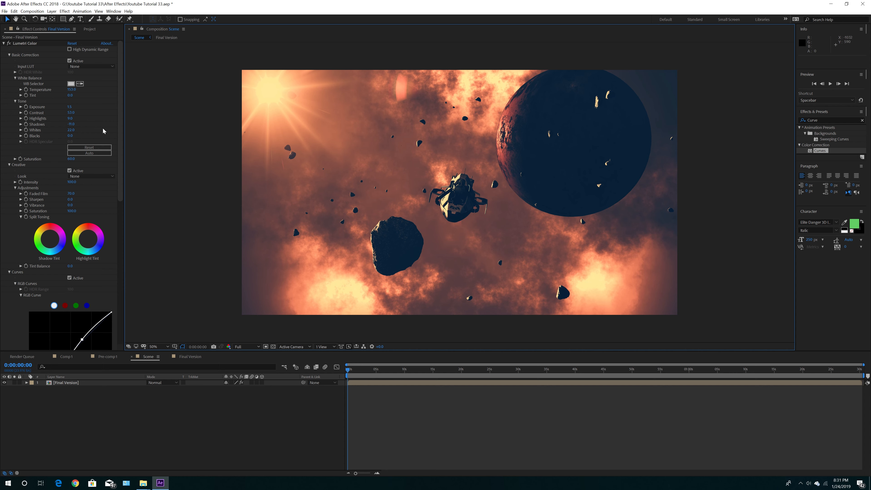
Step: Fine-tune the lower point of the RGB curve to brighten the darker tones slightly
left_click_drag(120, 131, 123, 187)
scroll(73, 217, "down", 5)
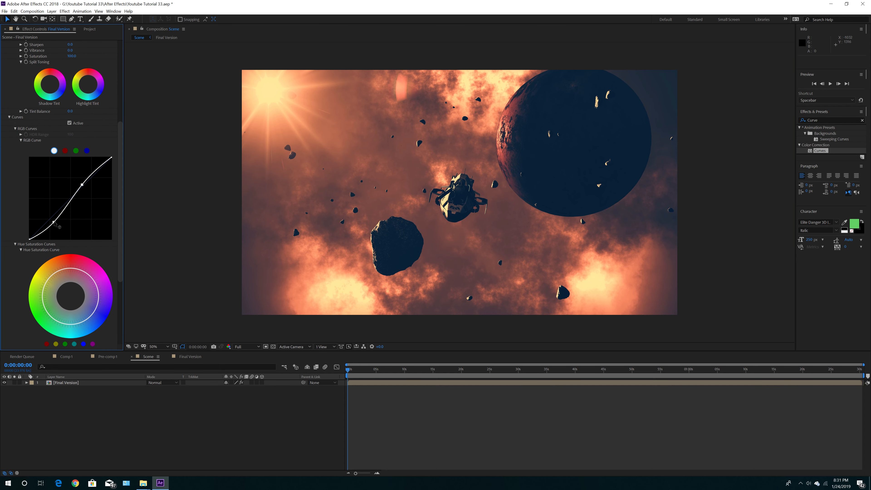
left_click_drag(55, 223, 53, 221)
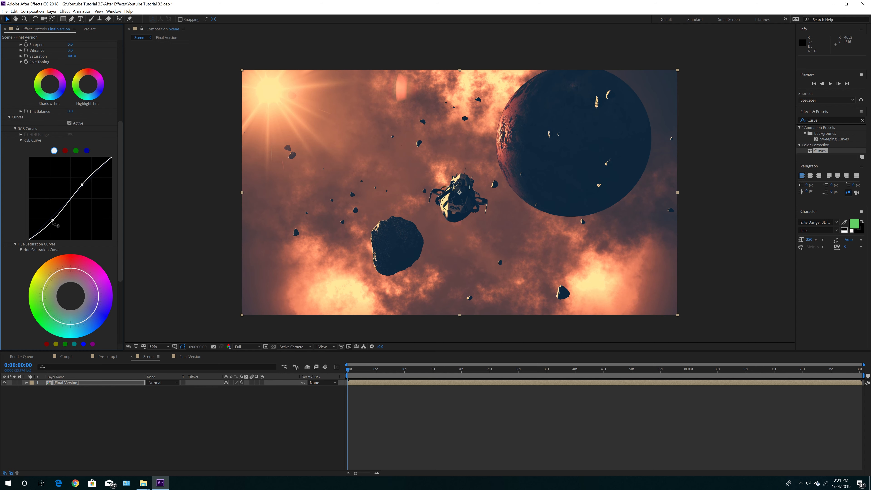
left_click_drag(53, 221, 53, 222)
Step: Try the Lumetri Exposure at 2, and settle on 1.7
scroll(122, 192, "up", 3)
scroll(124, 165, "up", 8)
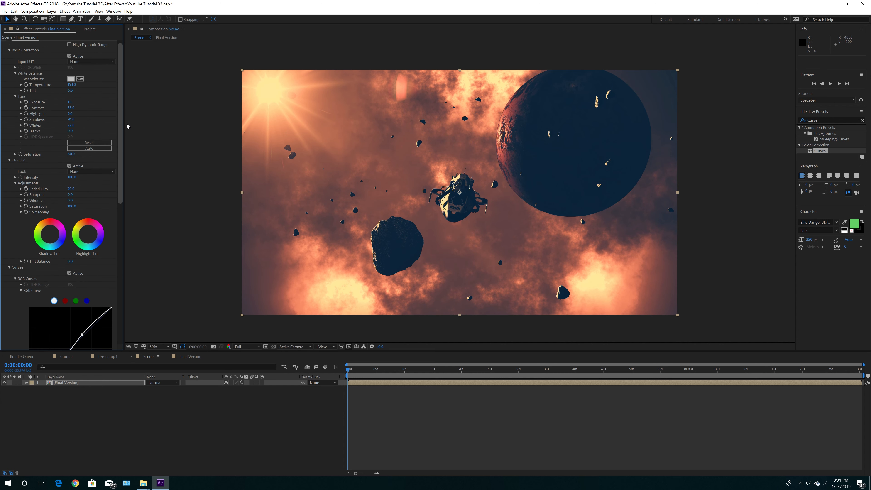
left_click(71, 108)
type("2")
key("Return")
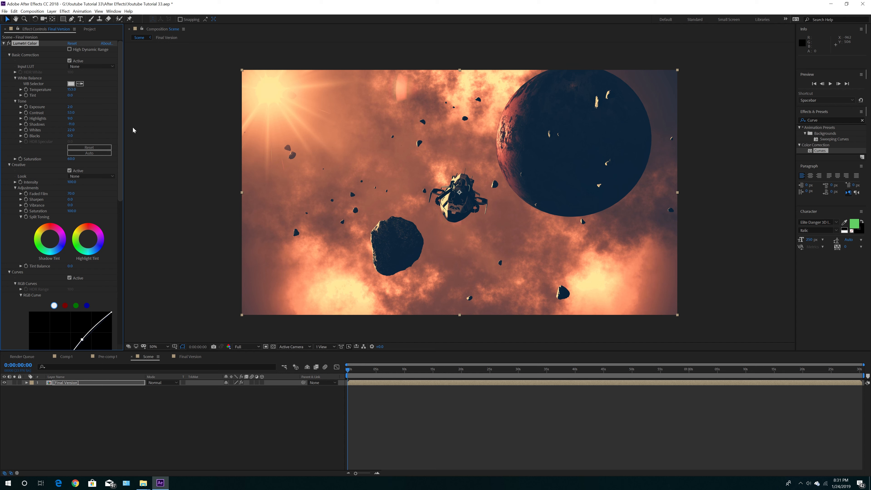
left_click(72, 107)
type("1.7")
key("Return")
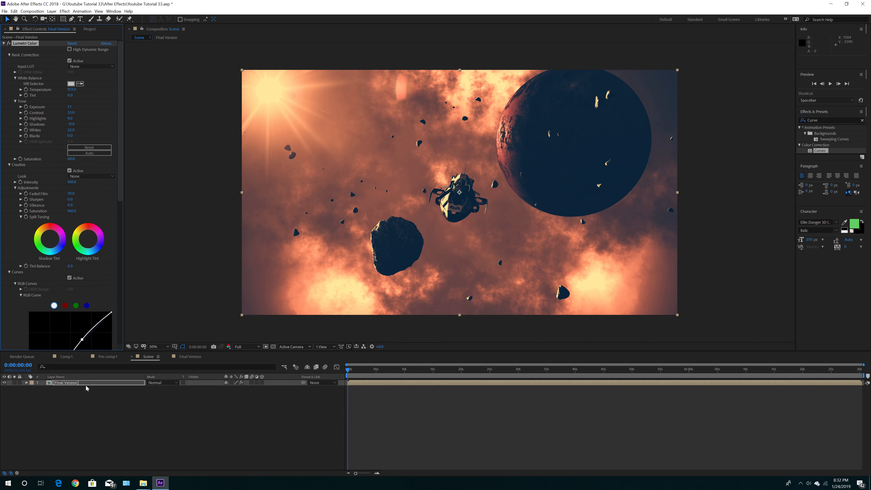
Step: Compare the grade with Comp 1, and readjust the Final Version layer's Lumetri Temperature to a warm orange tone
left_click(63, 358)
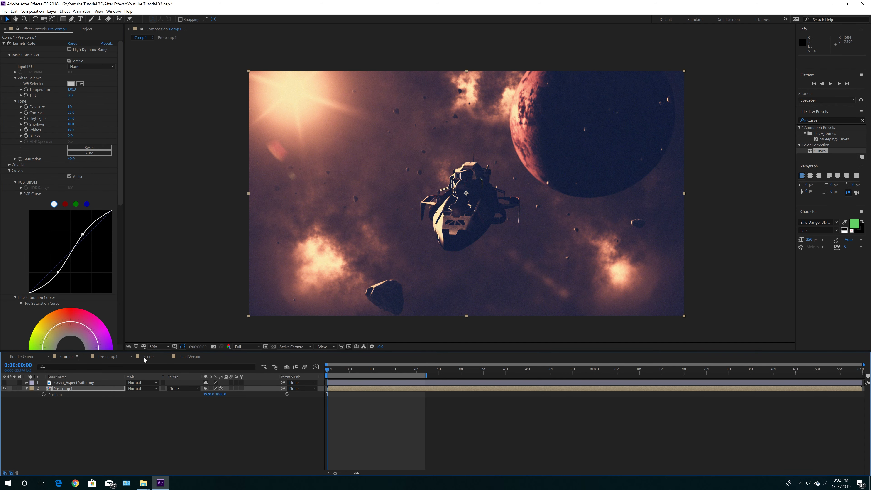
left_click(148, 357)
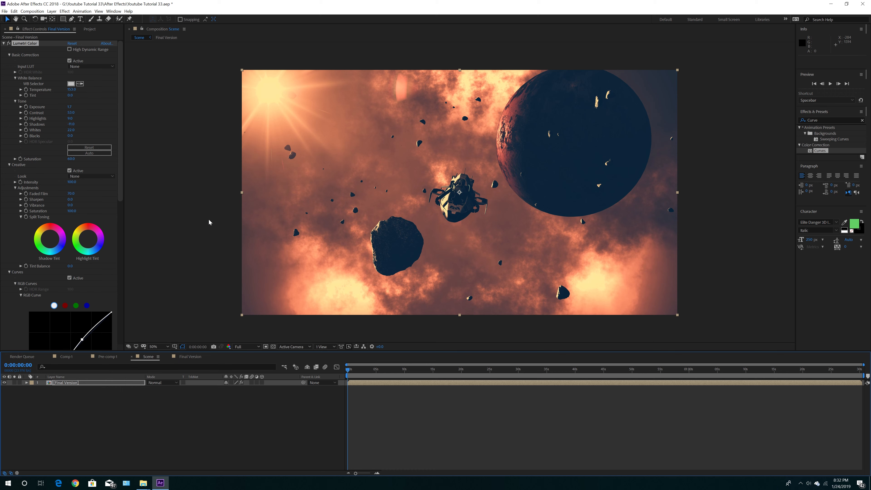
left_click_drag(75, 91, 88, 89)
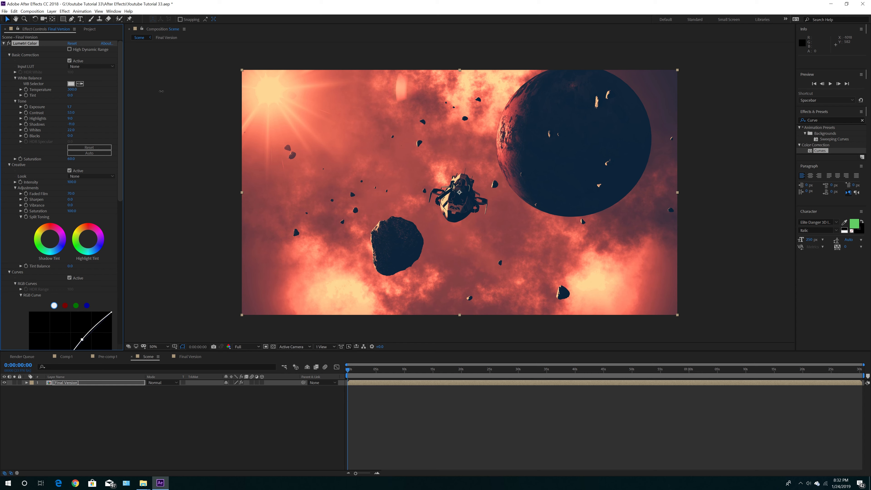
left_click_drag(98, 97, 75, 97)
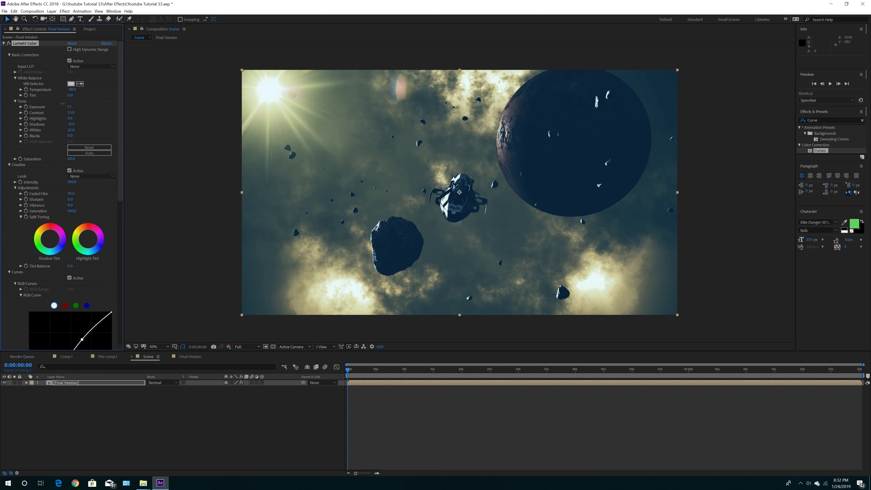
left_click_drag(63, 103, 80, 102)
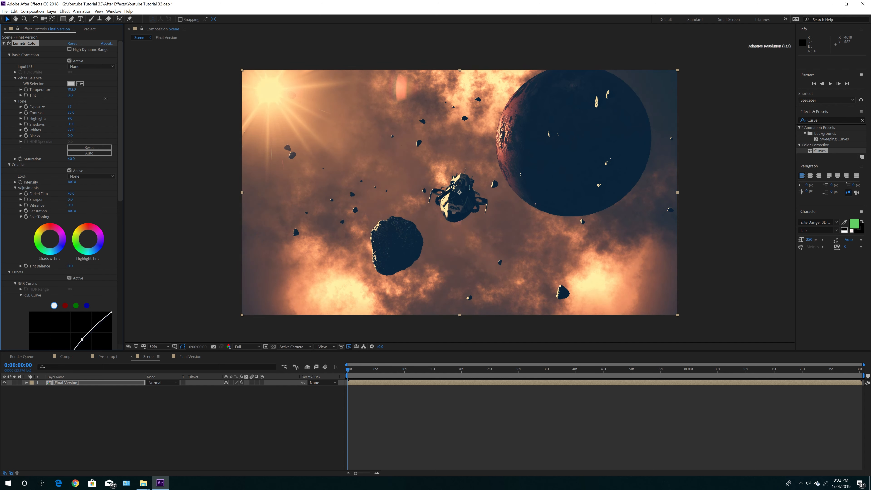
left_click_drag(117, 98, 122, 97)
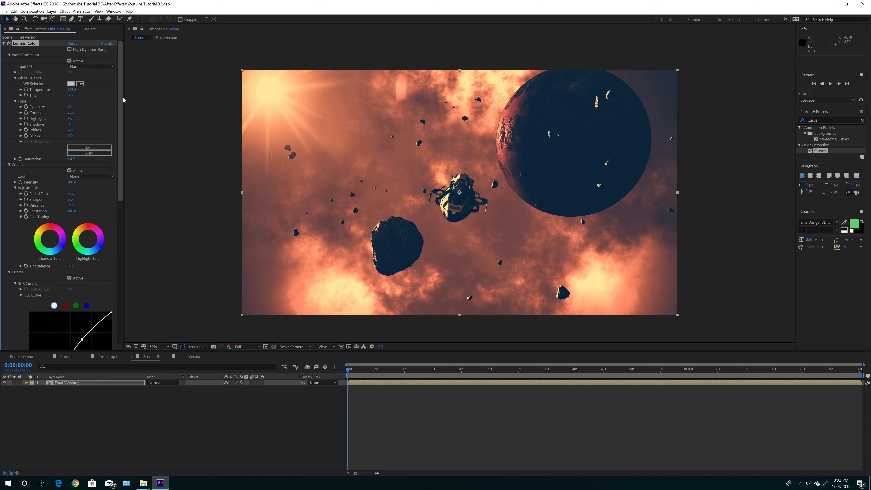
Step: Apply the Add Grain effect from the Noise & Grain group to the Final Version layer
left_click(73, 383)
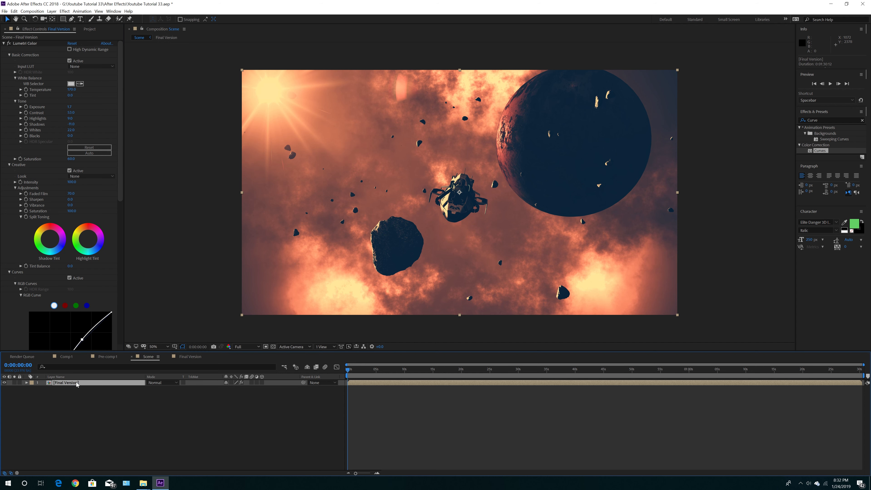
left_click(65, 11)
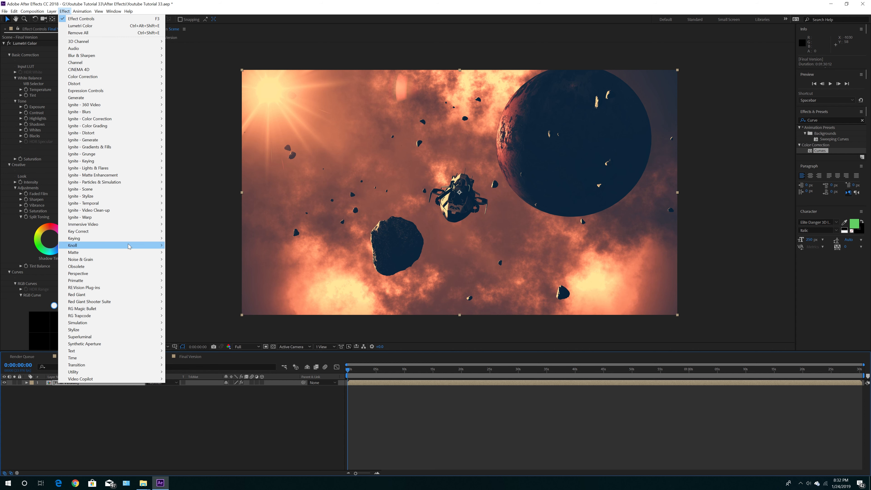
mouse_move(130, 235)
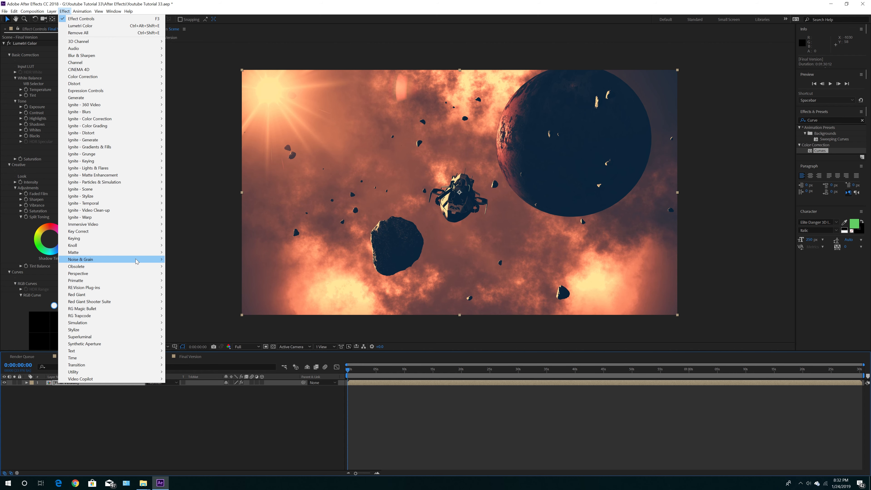
mouse_move(134, 260)
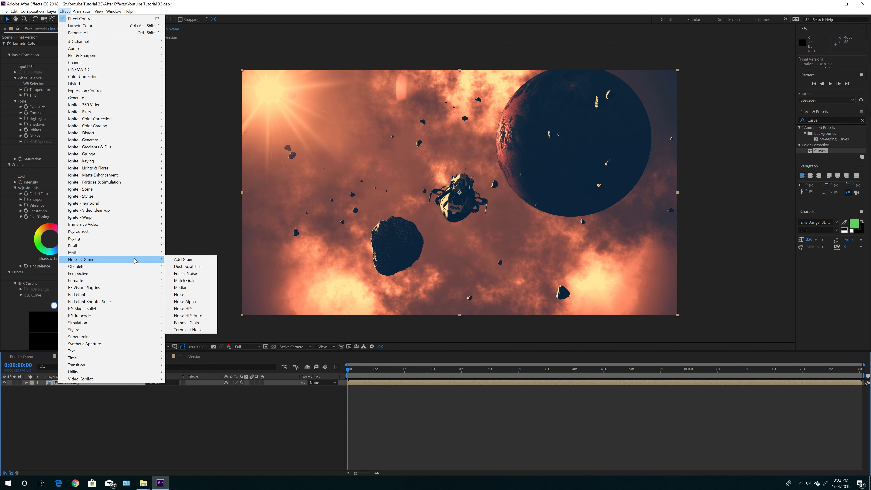
left_click(182, 262)
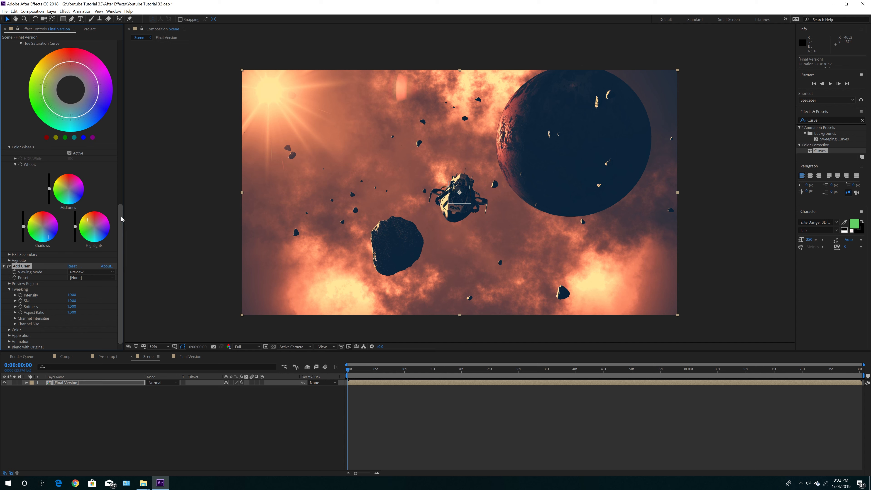
Step: Set the Add Grain viewing mode to Final Output and its preset to Eastman EXR 100T (5248)
left_click(87, 277)
left_click(86, 272)
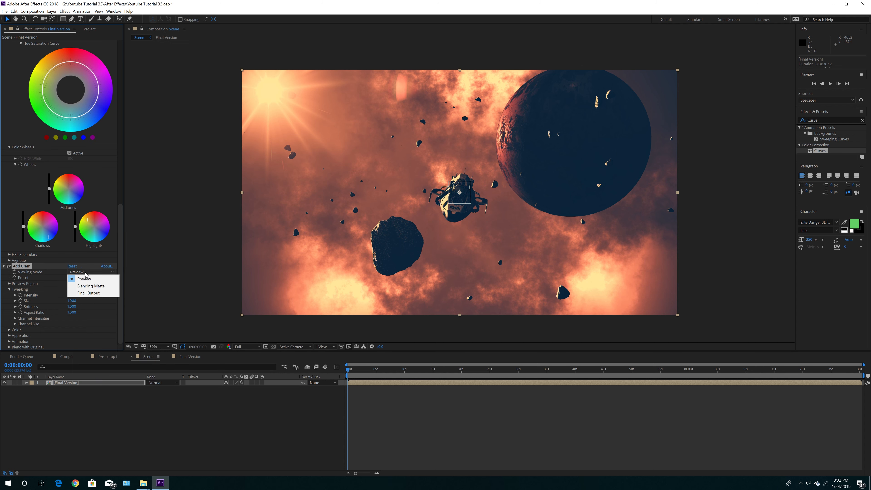
left_click(89, 294)
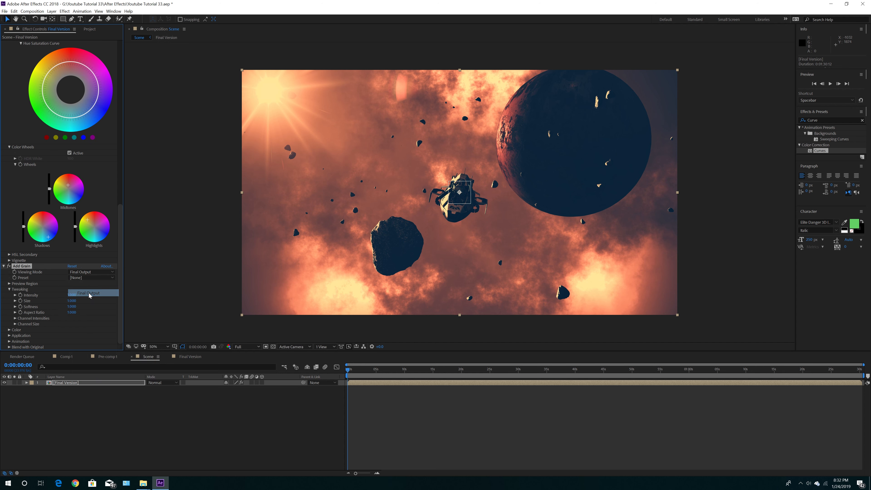
left_click(86, 277)
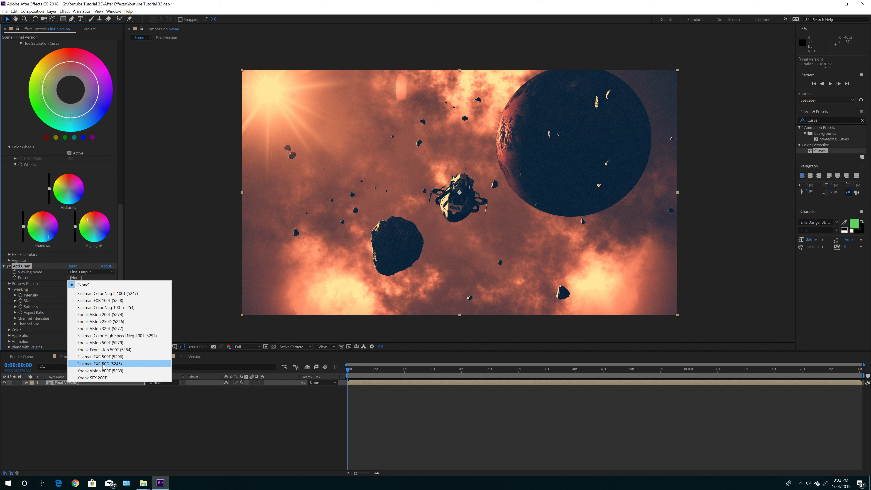
left_click(98, 301)
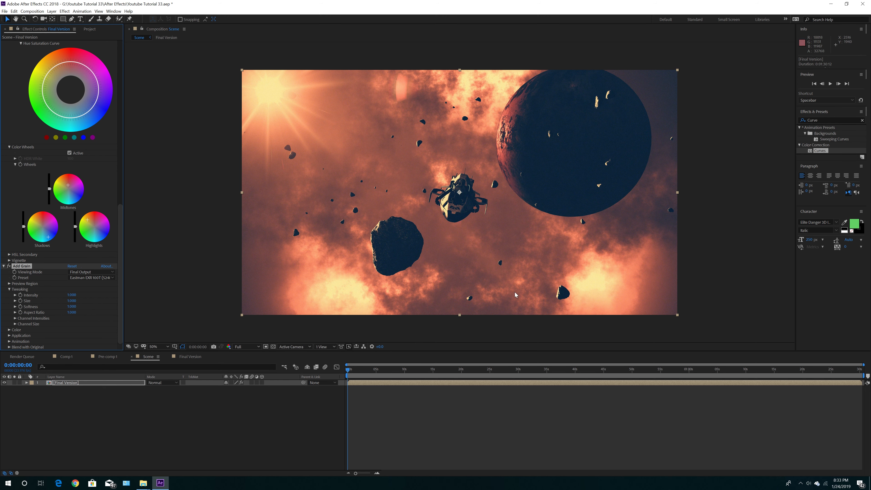
Step: Inspect the grain up close around the spaceship, and compare the Scene composition with Comp 1
scroll(483, 281, "up", 1)
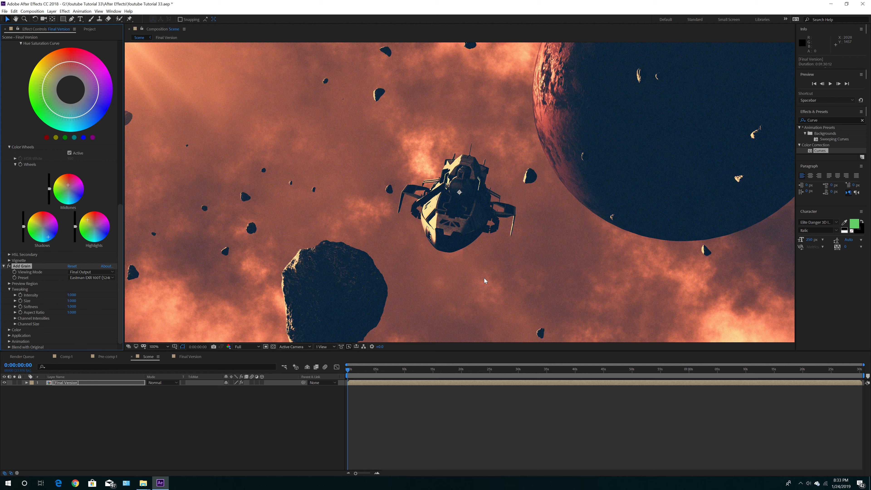
scroll(483, 279, "down", 1)
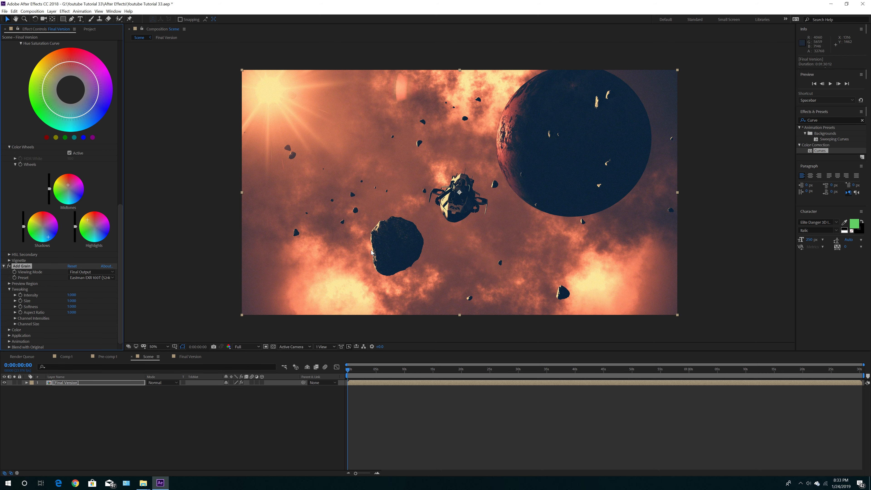
left_click(65, 356)
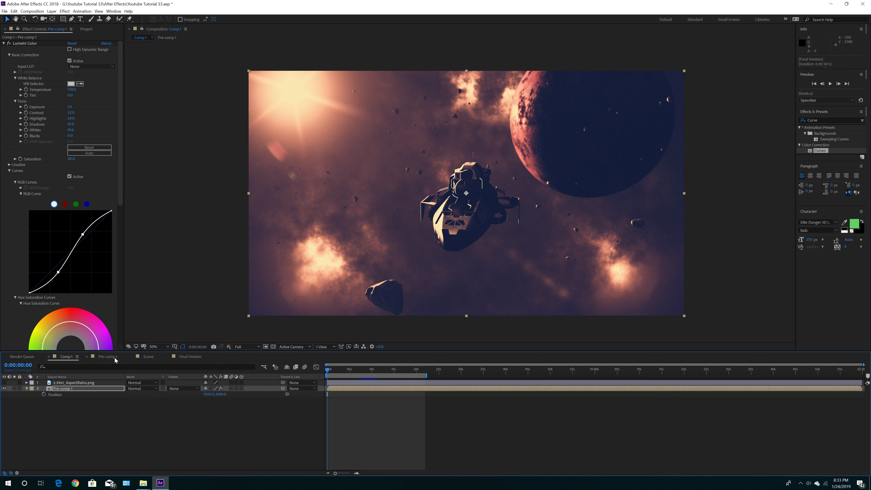
left_click(147, 357)
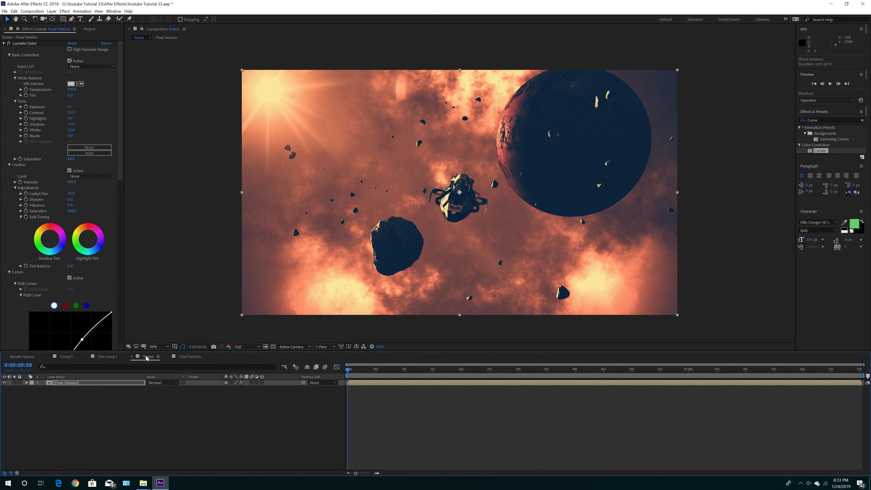